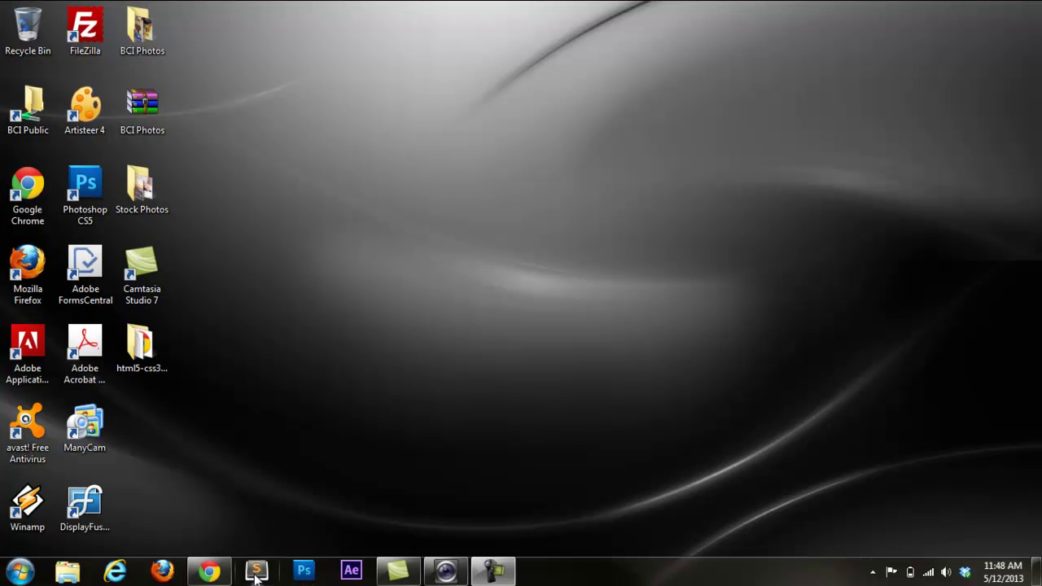
# Search the computer for Photo, launch Photoshop CS5 and activate the Paint Bucket tool
pyautogui.click(20, 571)
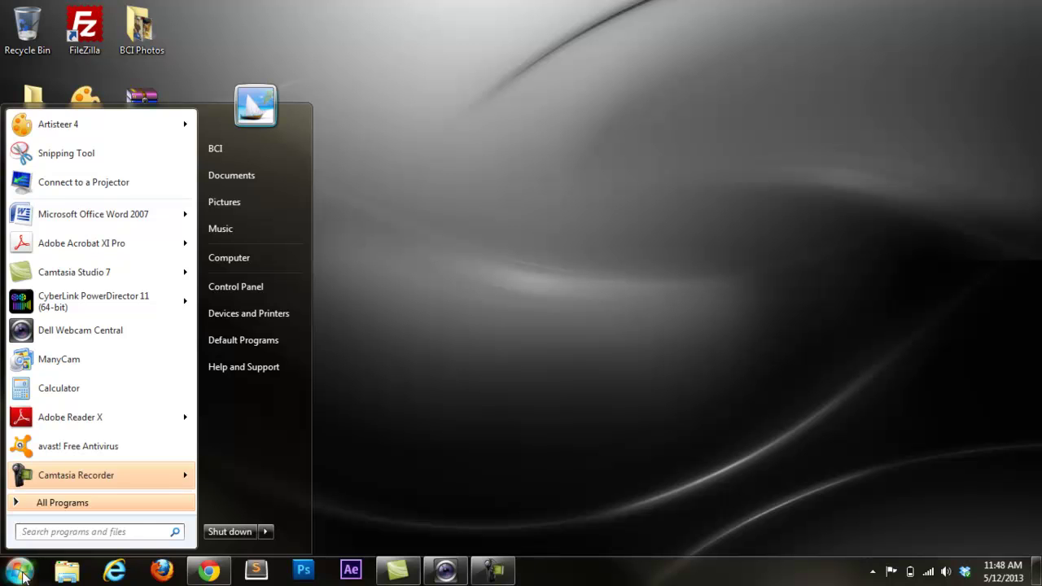
pyautogui.write('Photo')
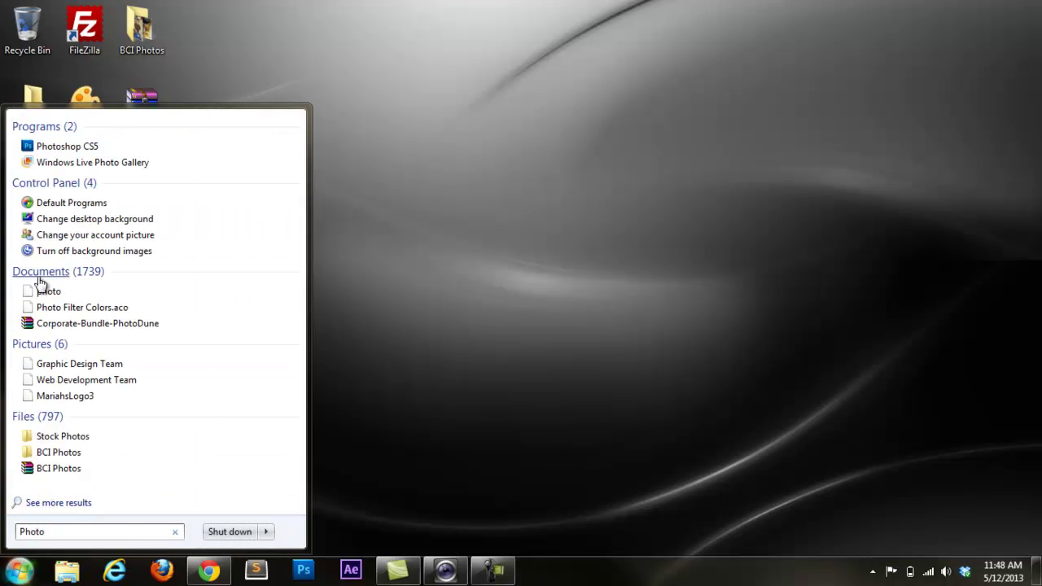
pyautogui.click(89, 149)
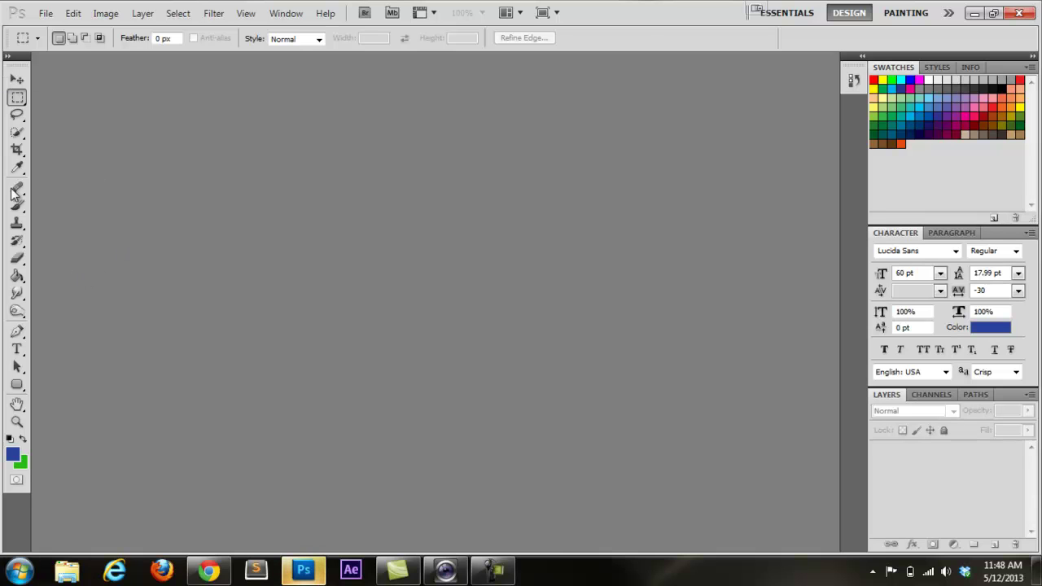
pyautogui.click(17, 277)
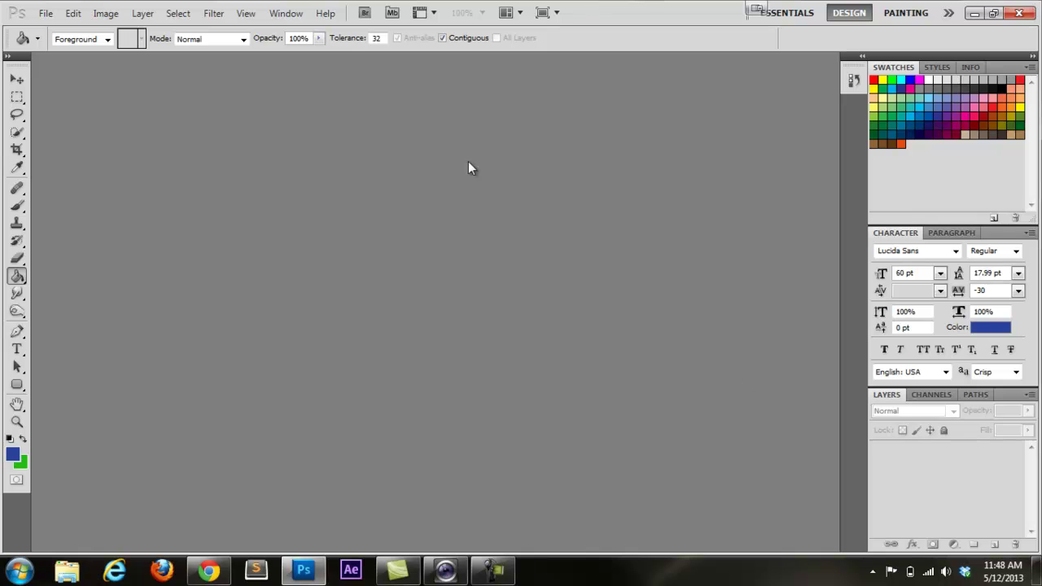
# Create a new document named WebsiteButton, 600 by 250 pixels at 72 pixels/inch, RGB Color, with a white background
pyautogui.click(46, 14)
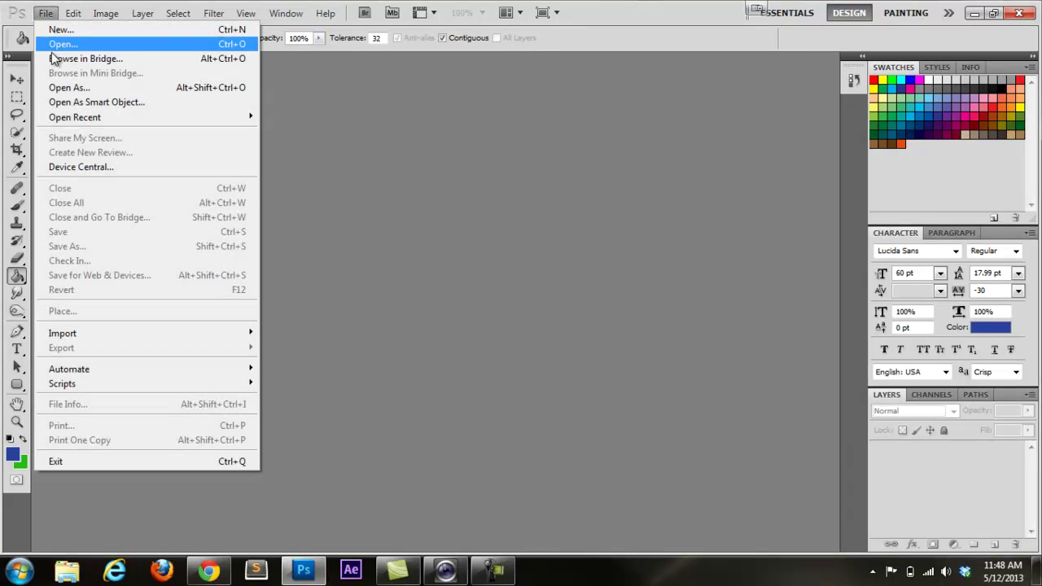
pyautogui.click(52, 31)
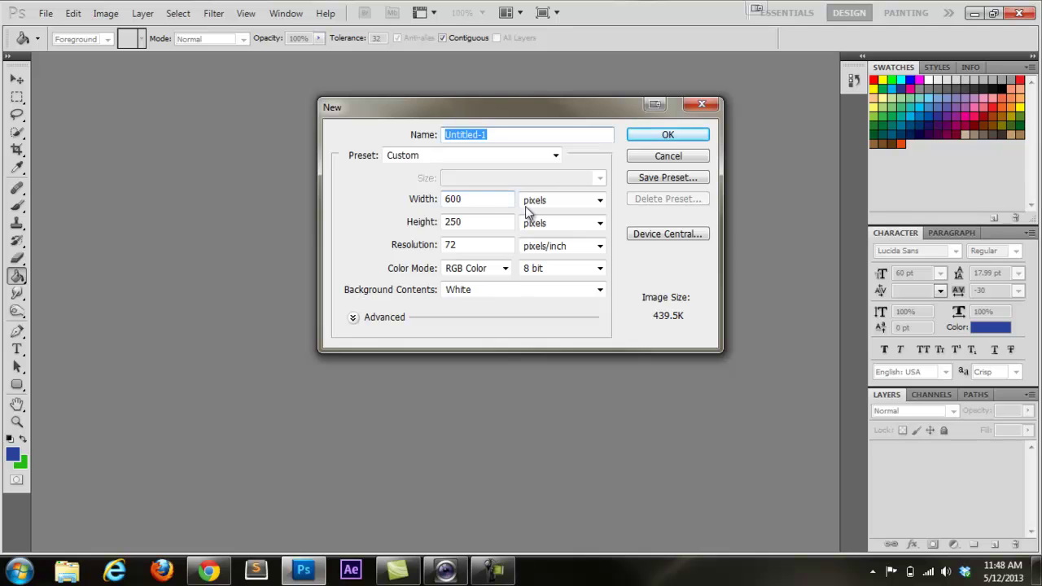
pyautogui.moveTo(528, 133); pyautogui.dragTo(189, 213)
pyautogui.write('WebsiteButton')
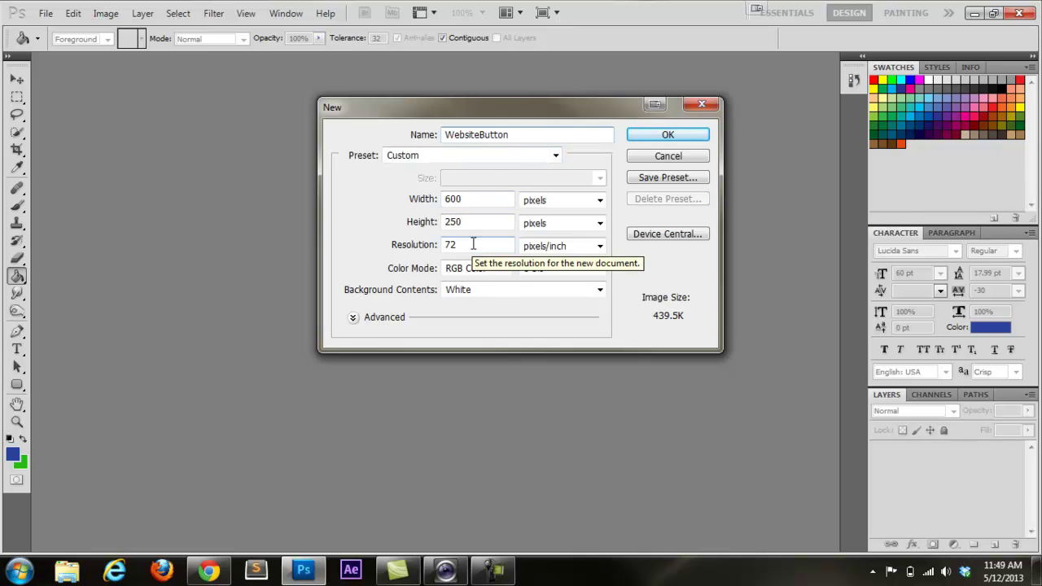
pyautogui.moveTo(472, 205); pyautogui.dragTo(444, 204)
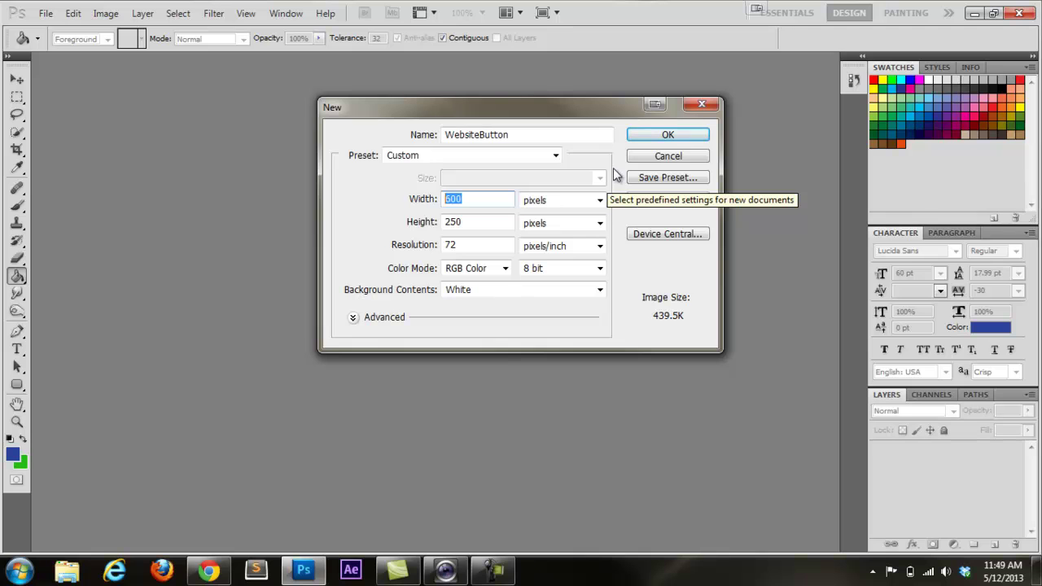
pyautogui.click(651, 136)
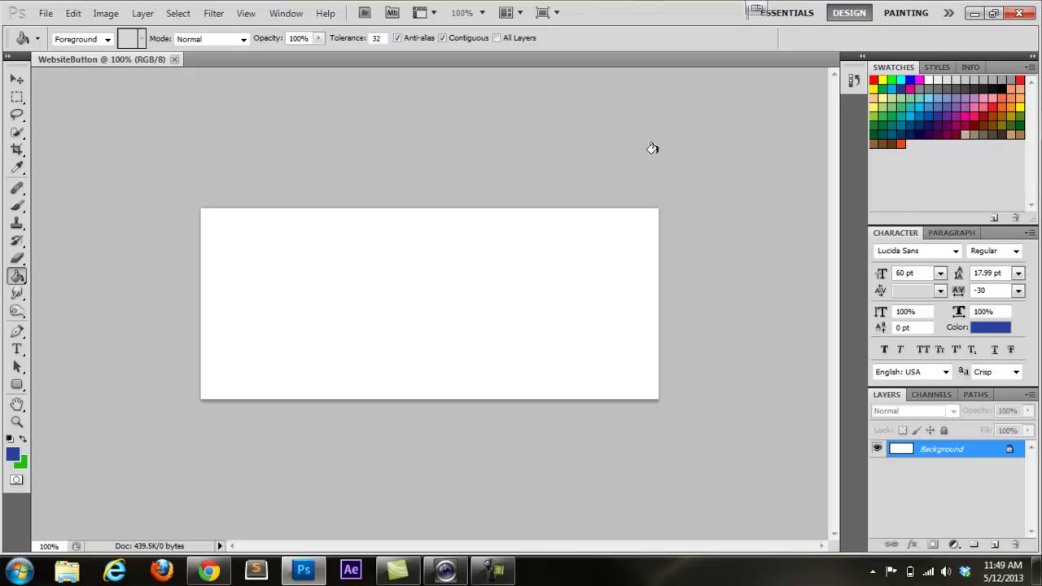
# Add a new empty layer and convert the locked Background into a regular layer with the default name
pyautogui.click(995, 545)
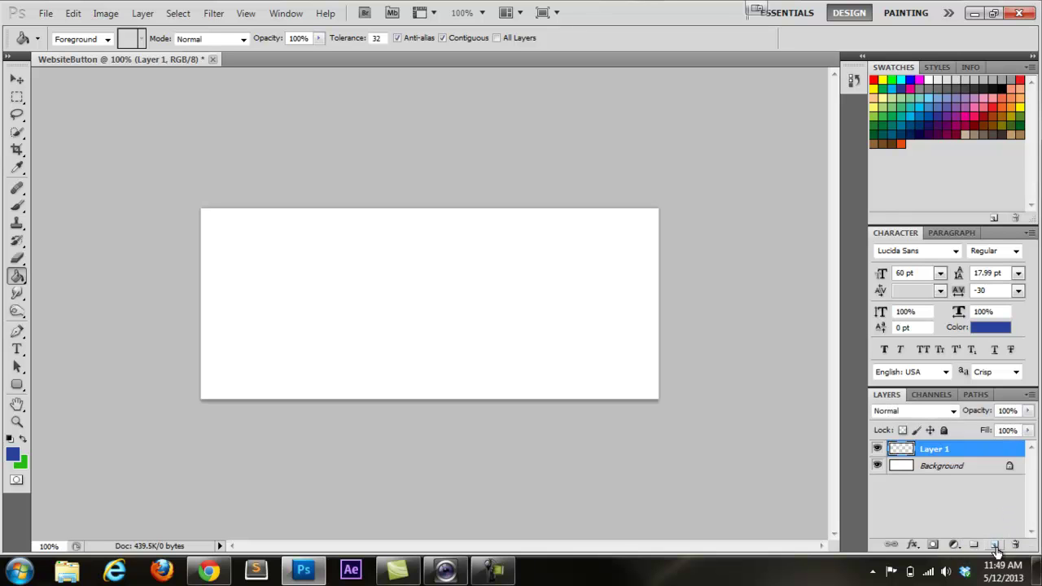
pyautogui.doubleClick(944, 466)
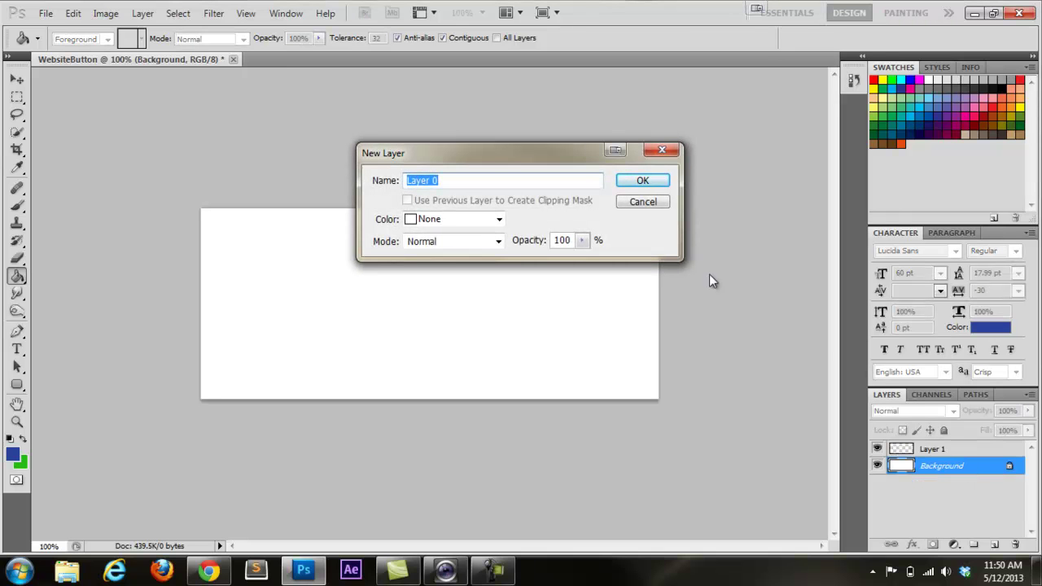
pyautogui.click(643, 183)
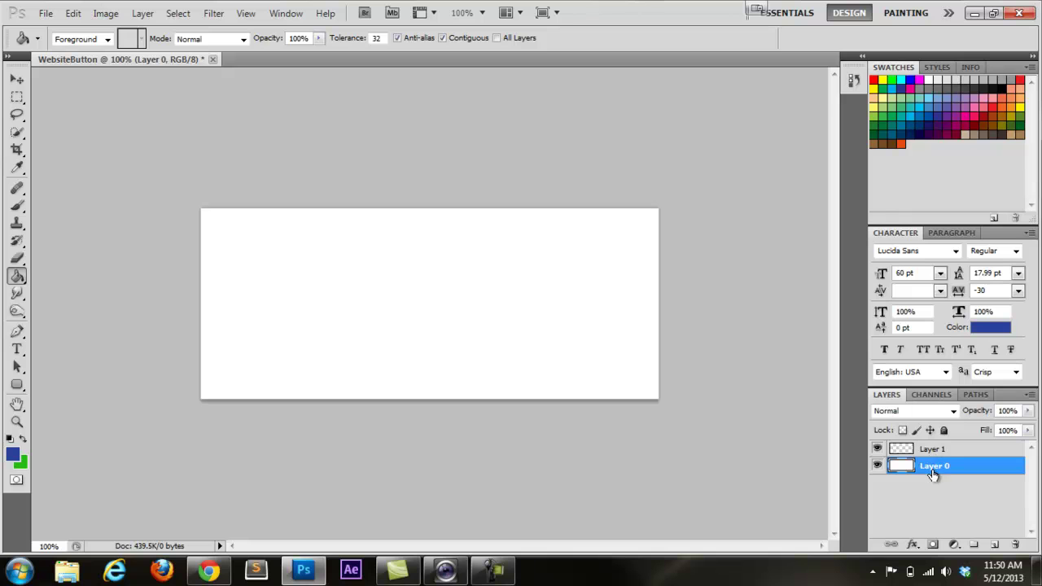
# Draw a wide blue (2d429d) rounded rectangle with a 10 px corner radius across the upper middle of the canvas
pyautogui.click(20, 390)
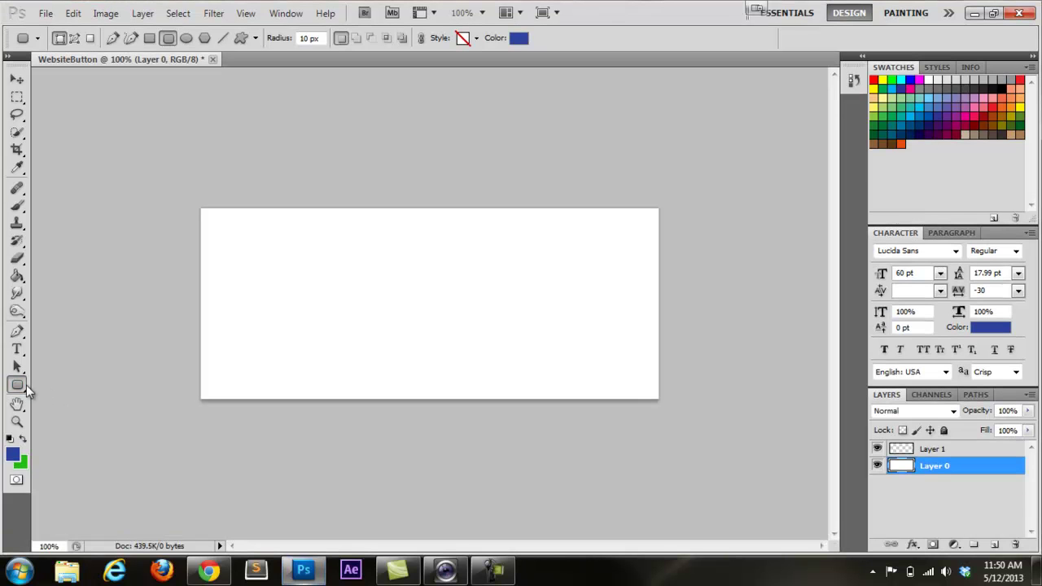
pyautogui.click(17, 385)
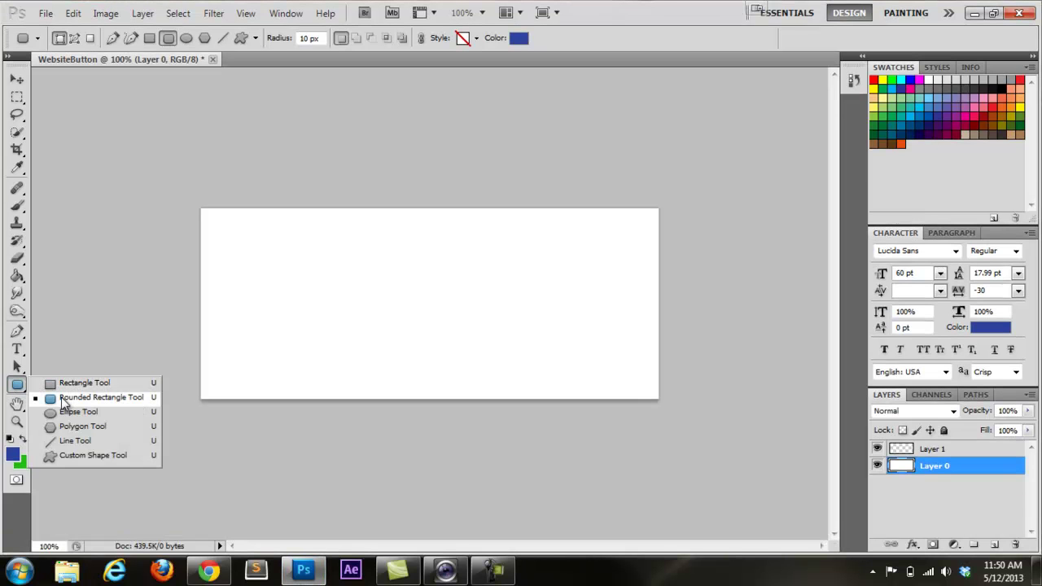
pyautogui.click(62, 399)
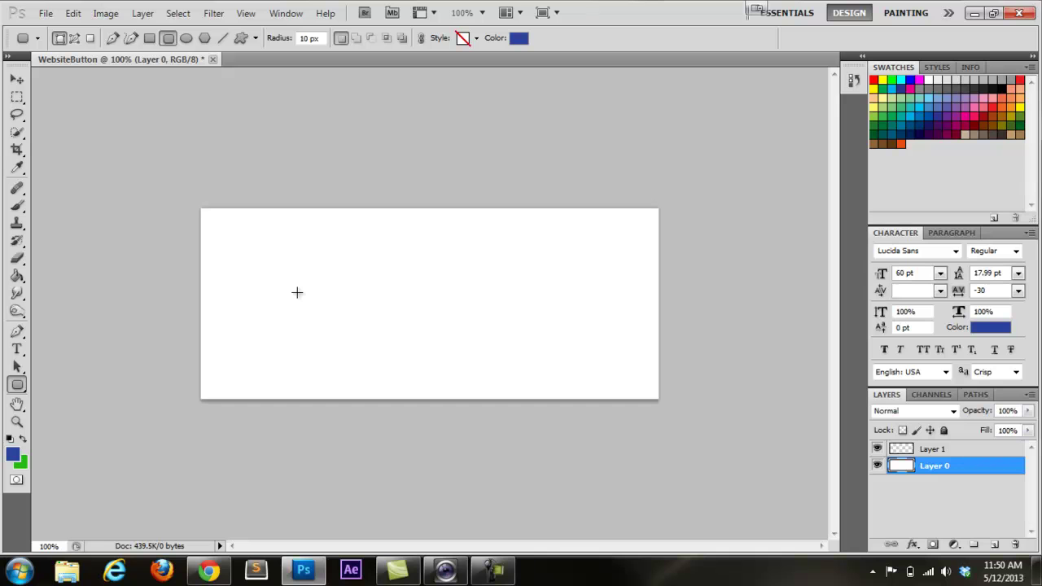
pyautogui.click(521, 40)
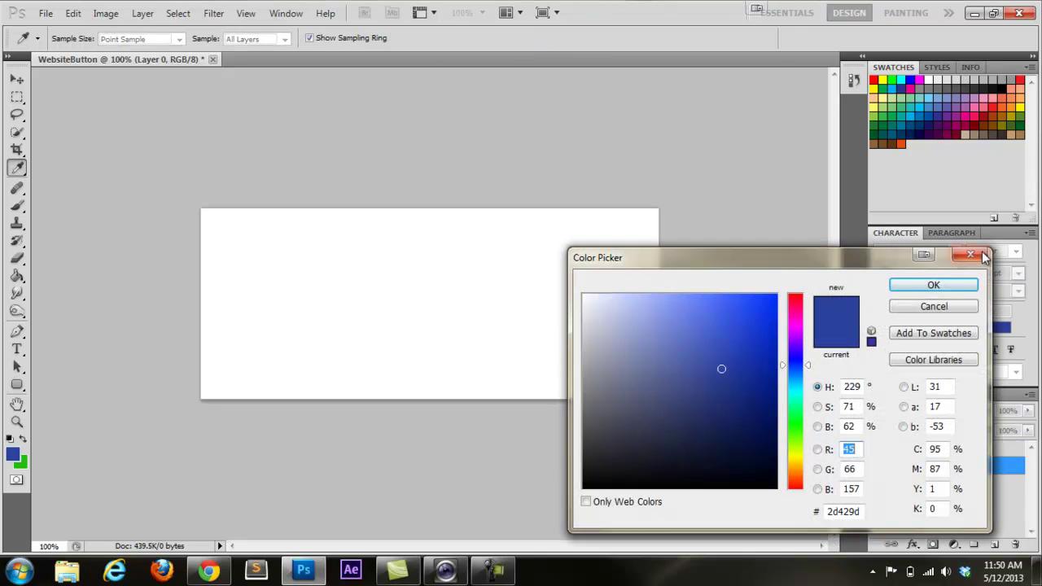
pyautogui.click(923, 282)
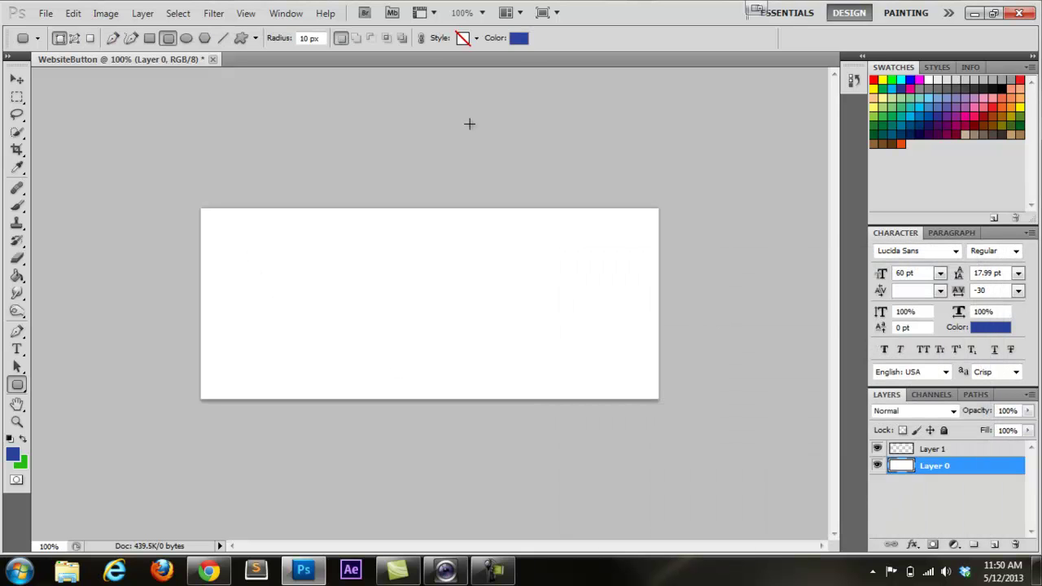
pyautogui.click(514, 38)
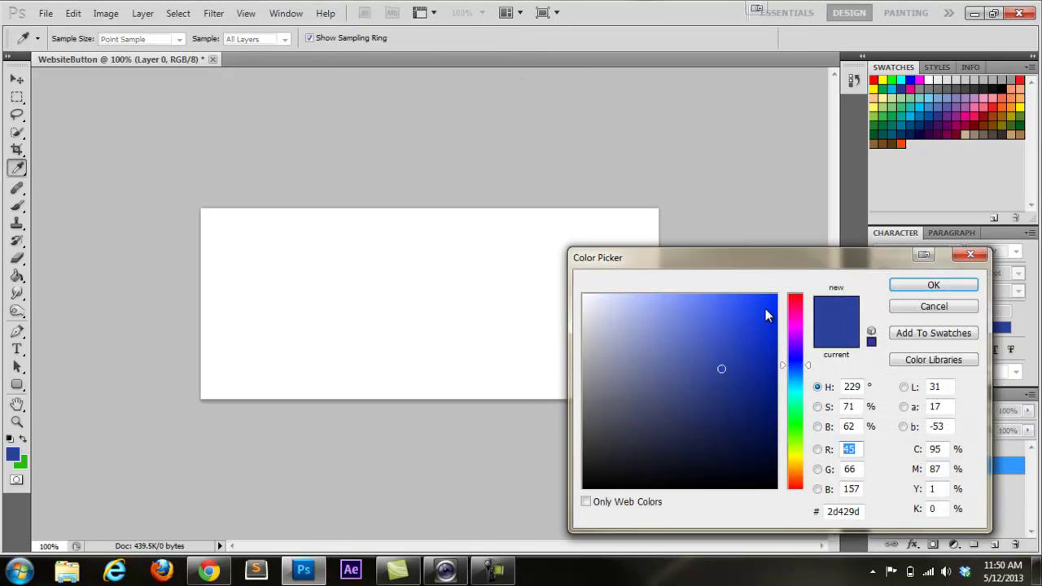
pyautogui.click(930, 313)
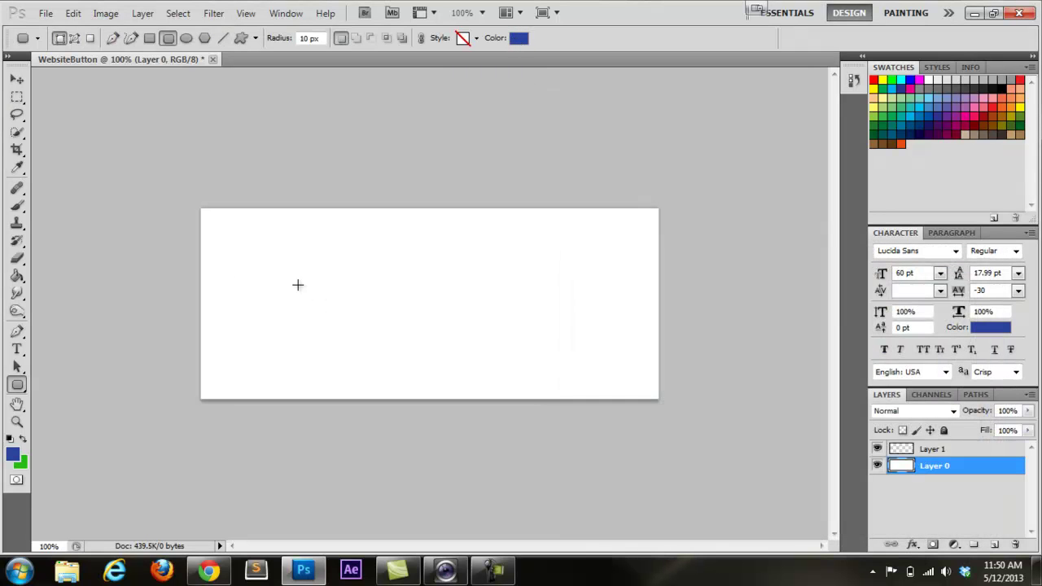
pyautogui.moveTo(244, 237); pyautogui.dragTo(577, 328)
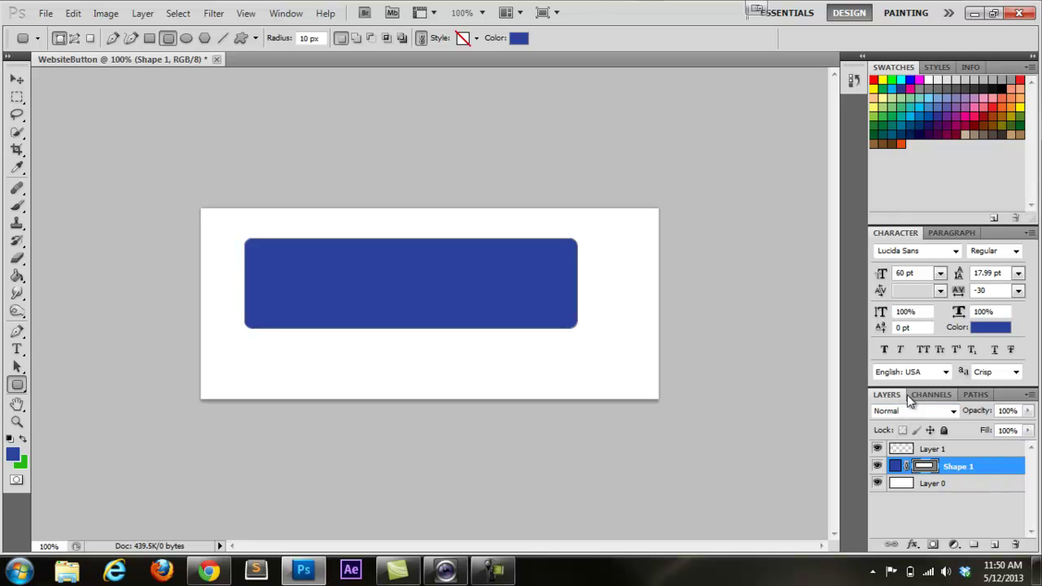
# Rasterize the blue rounded rectangle's shape layer
pyautogui.rightClick(958, 472)
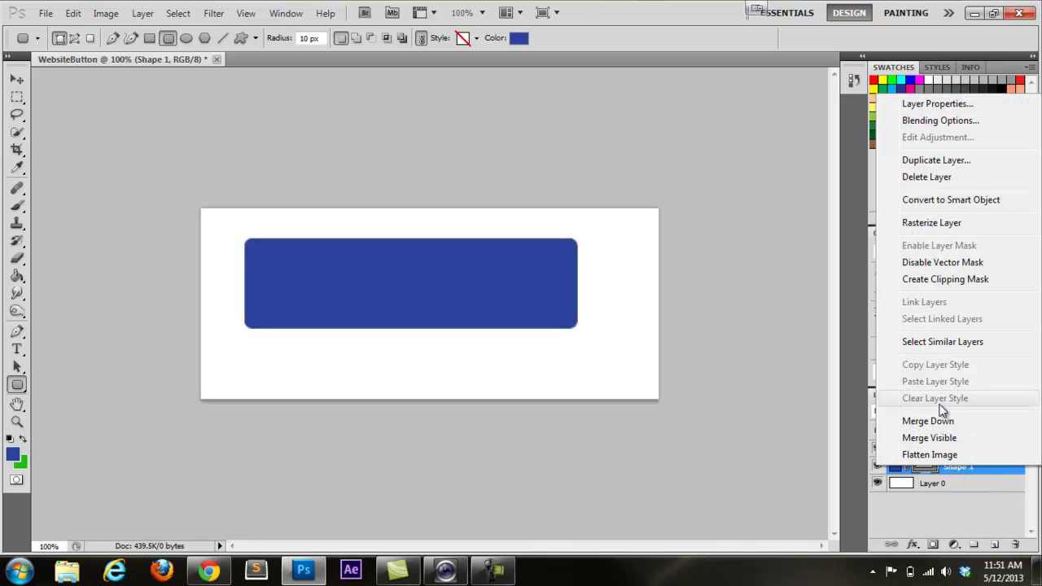
pyautogui.click(949, 224)
pyautogui.rightClick(941, 470)
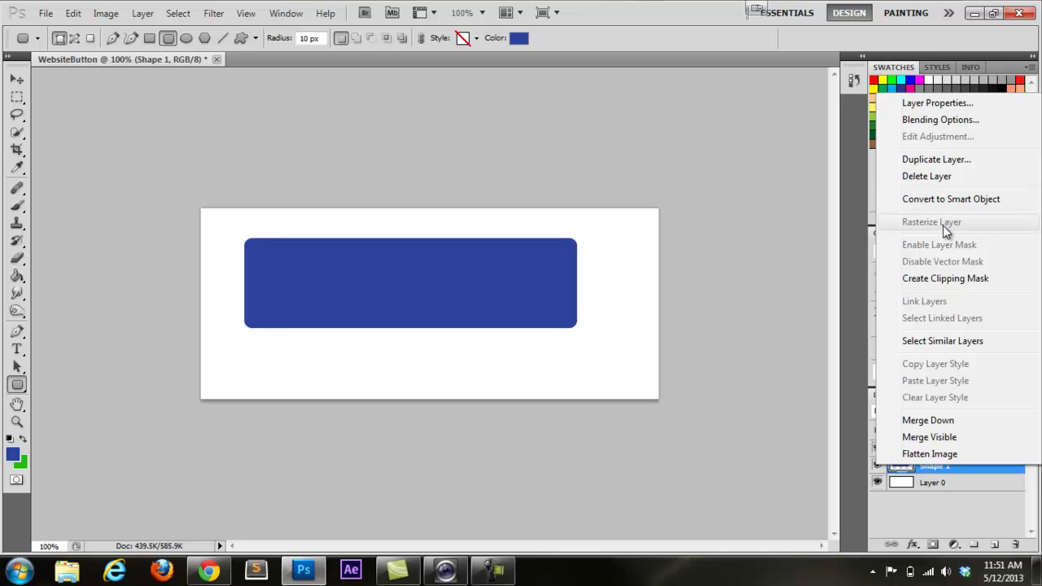
pyautogui.click(969, 502)
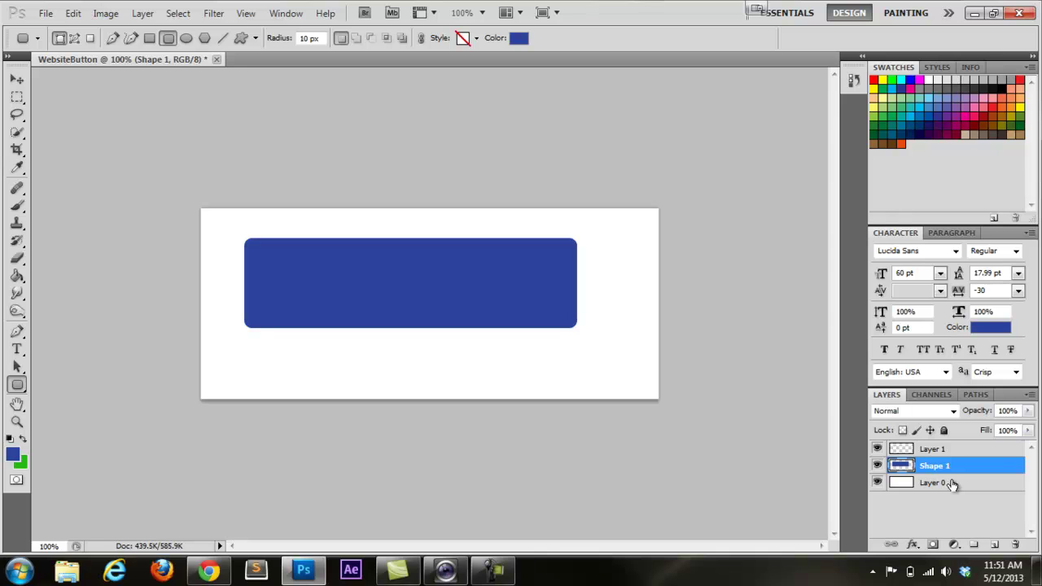
# Center the blue shape horizontally and vertically on the canvas by aligning it to a full-canvas selection, and clear the selection
pyautogui.click(953, 485)
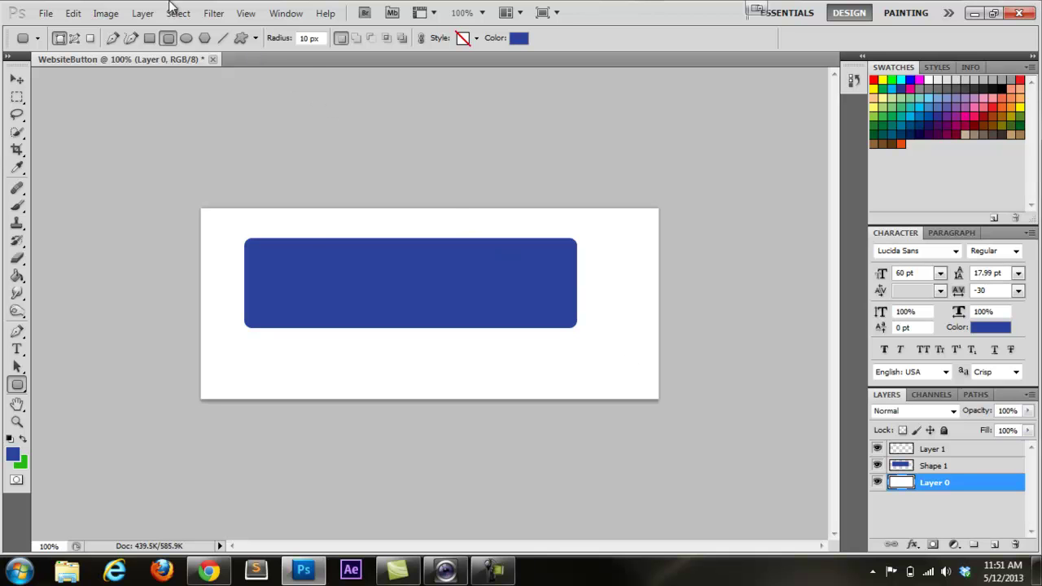
pyautogui.click(176, 13)
pyautogui.click(185, 31)
pyautogui.click(929, 470)
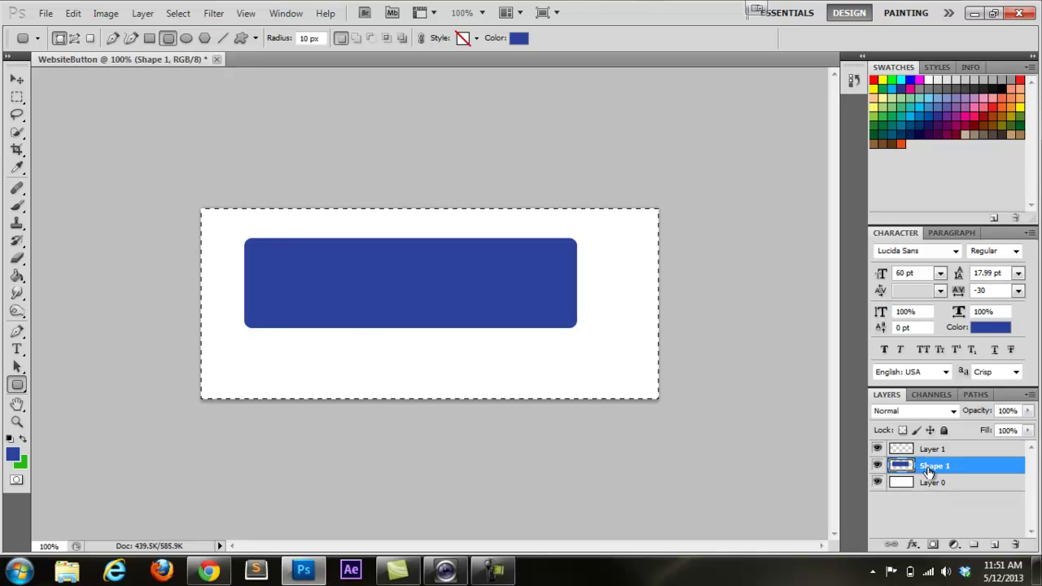
pyautogui.click(17, 79)
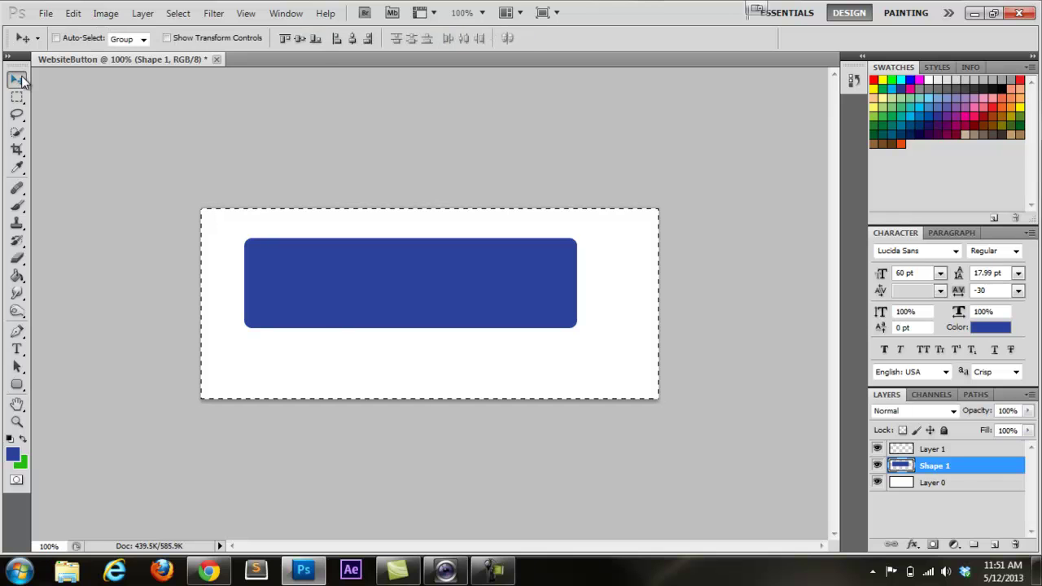
pyautogui.click(352, 40)
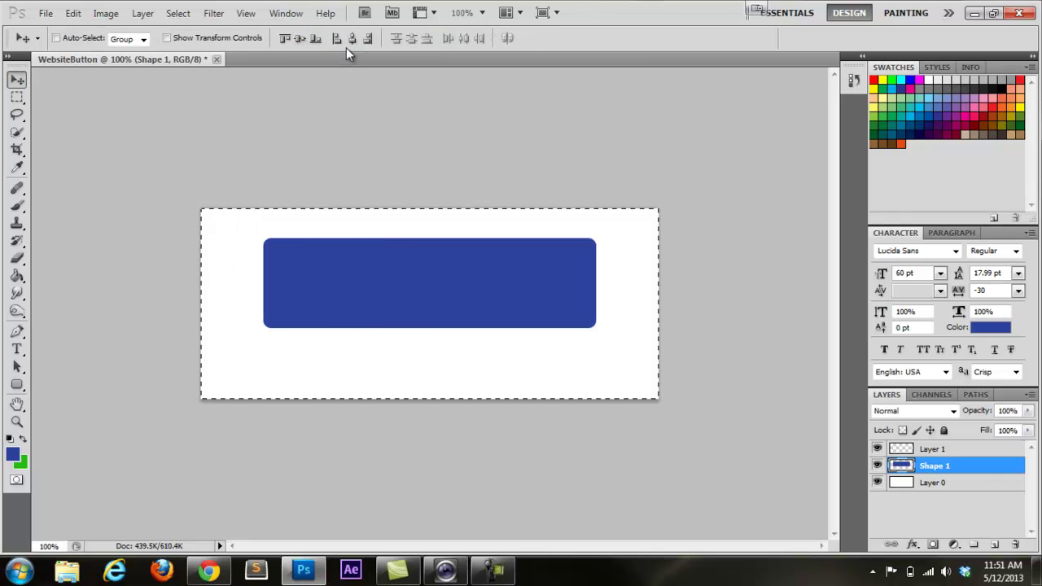
pyautogui.click(295, 43)
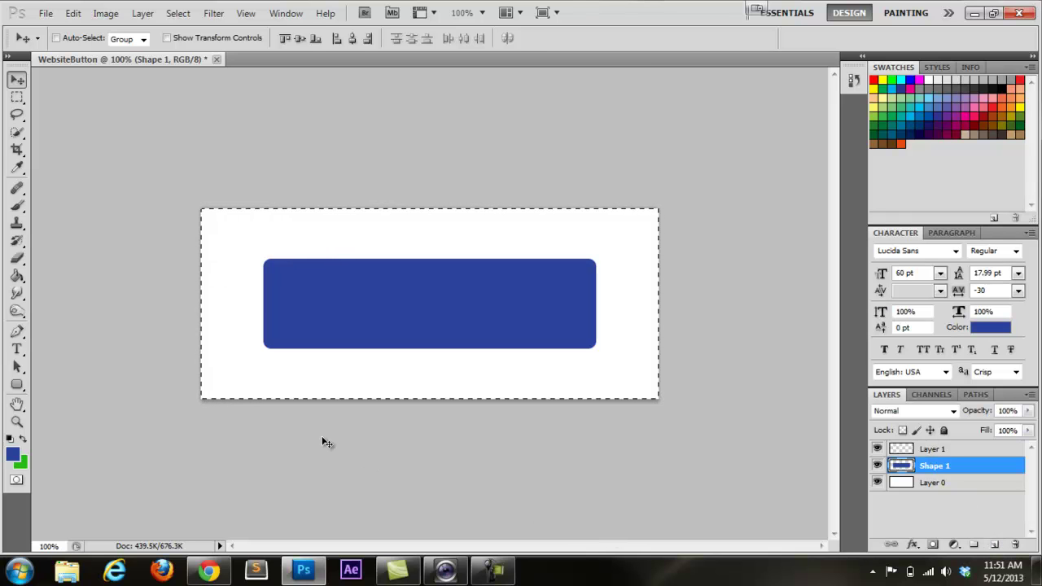
pyautogui.click(181, 14)
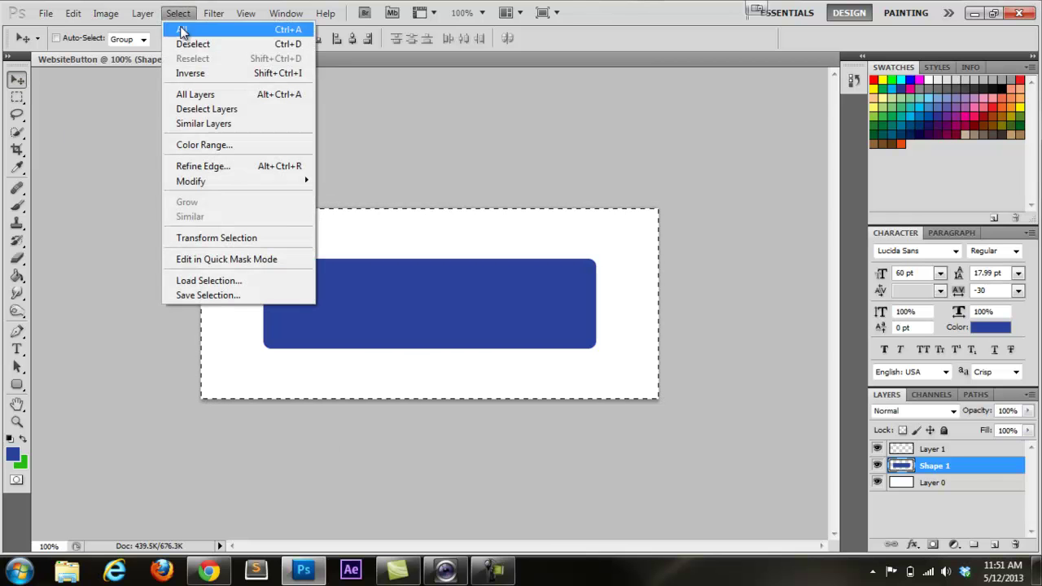
pyautogui.click(188, 44)
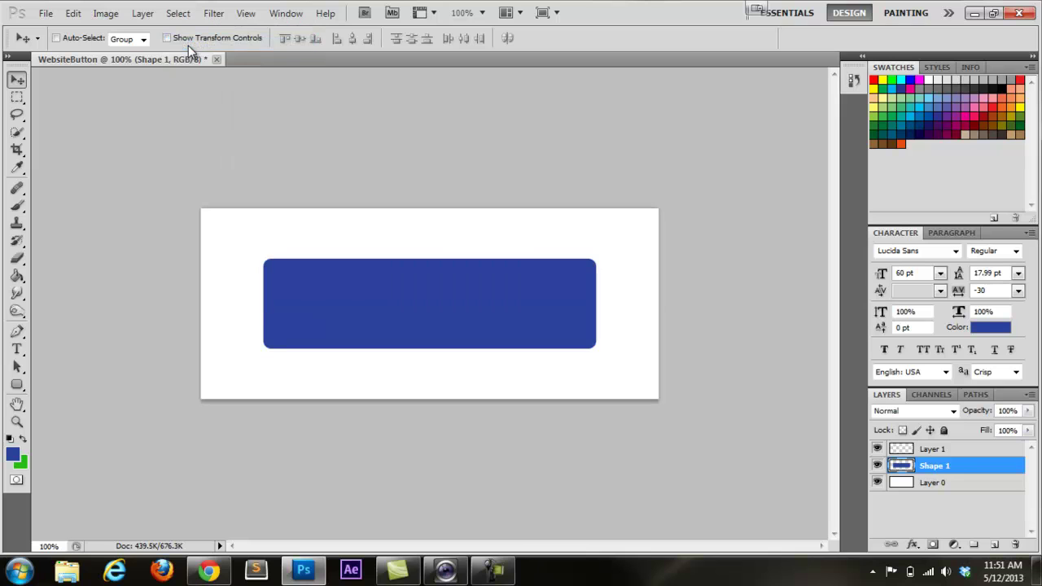
# Set up the Type tool with the Lucida Sans font, Regular style and Strong anti-aliasing
pyautogui.click(17, 350)
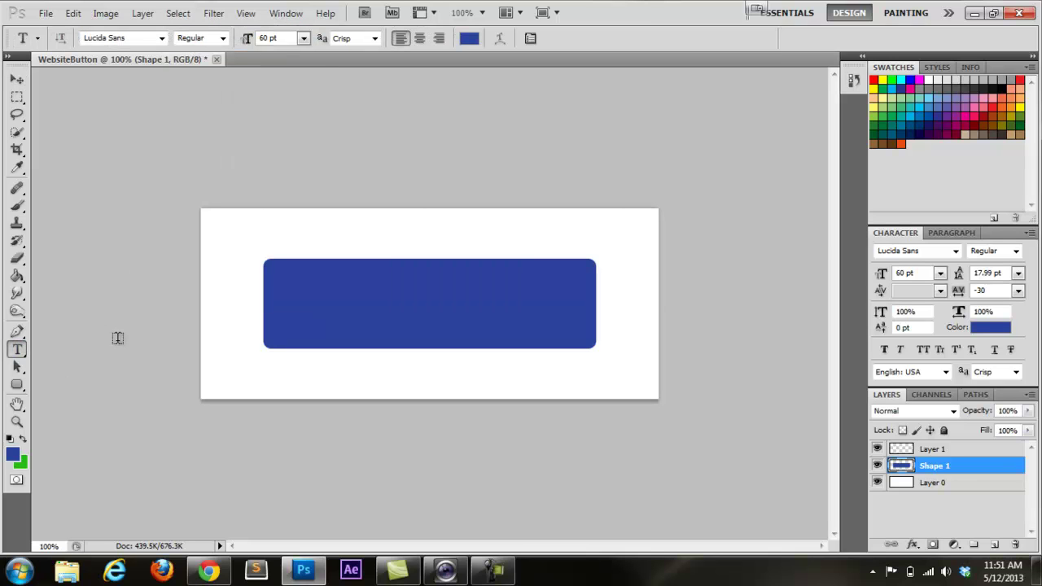
pyautogui.click(163, 38)
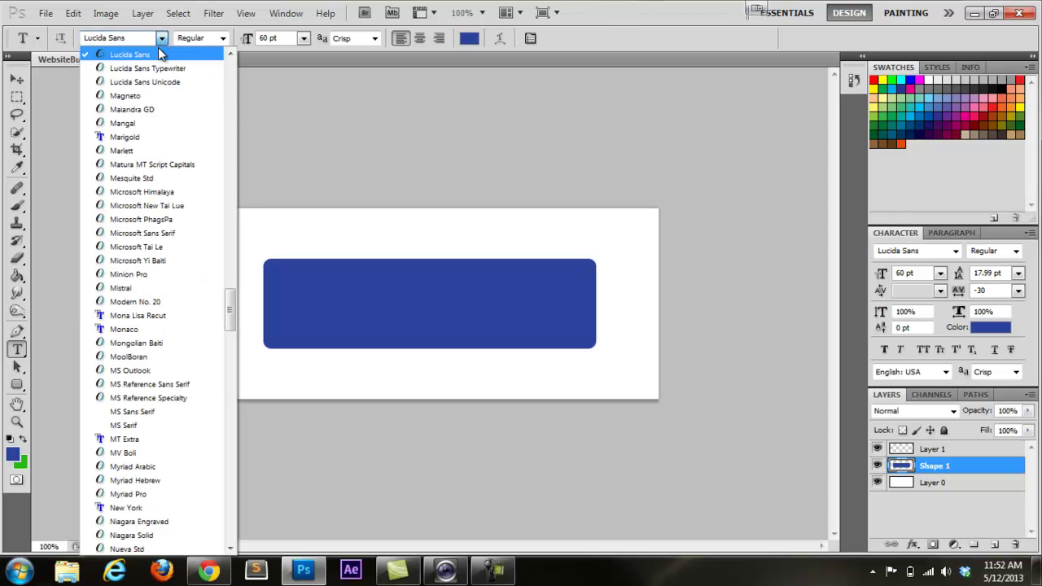
pyautogui.click(158, 53)
pyautogui.click(224, 38)
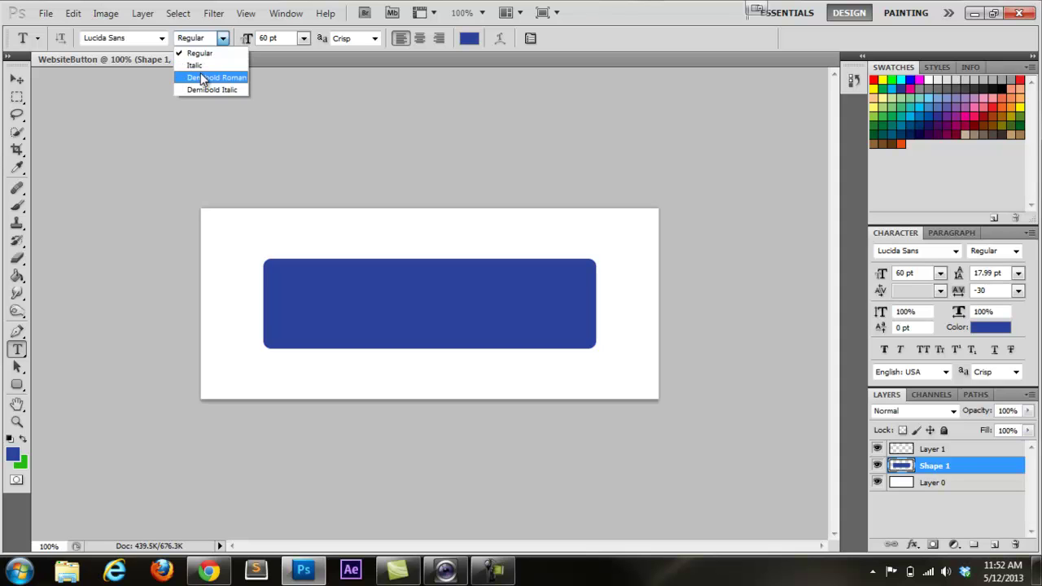
pyautogui.click(378, 38)
pyautogui.click(378, 38)
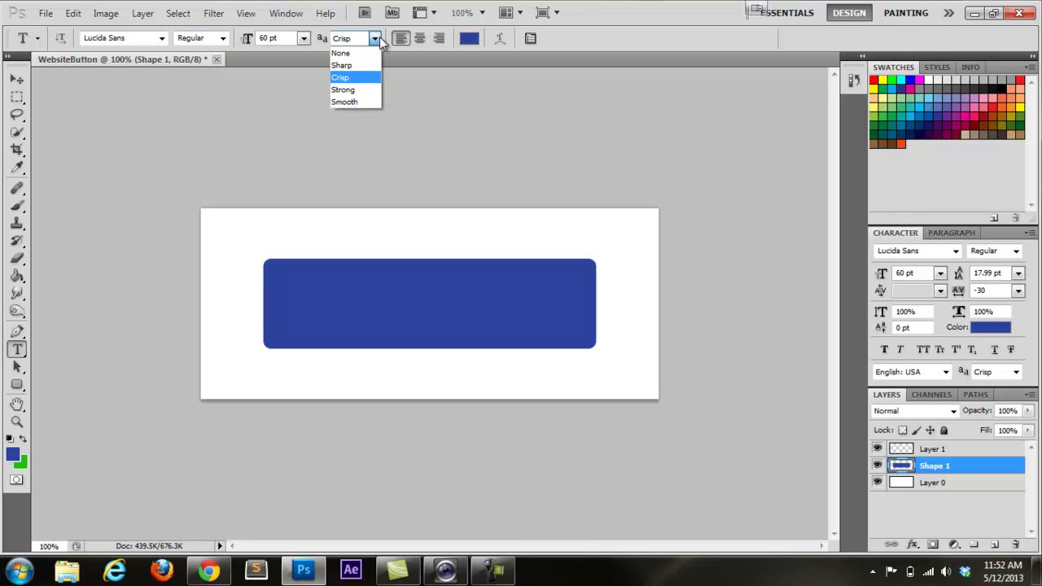
pyautogui.click(372, 89)
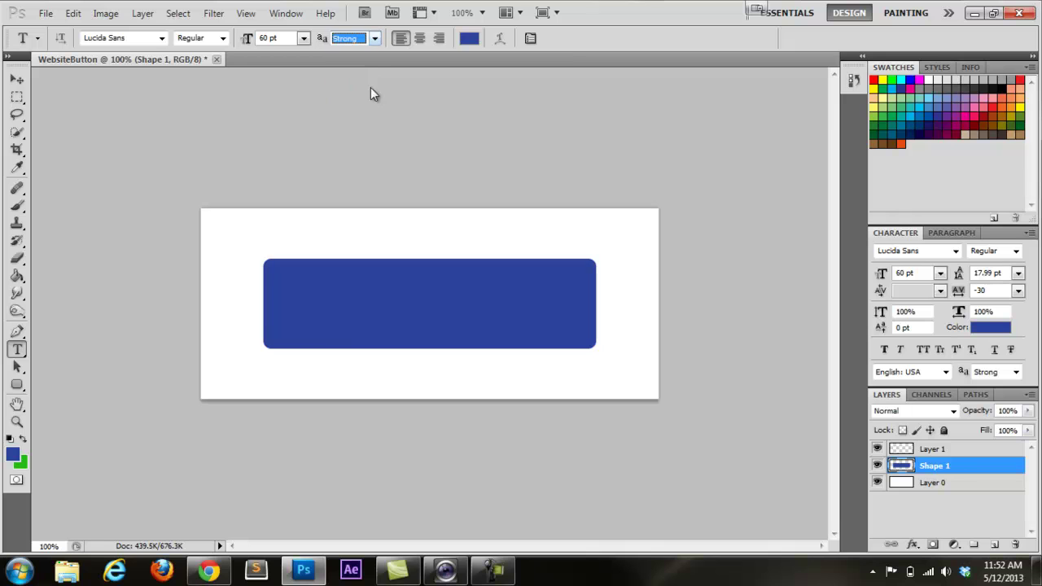
# Add a light gray (e7e7e8) text label reading "facebook" at 60 pt on the blue rounded rectangle
pyautogui.click(305, 307)
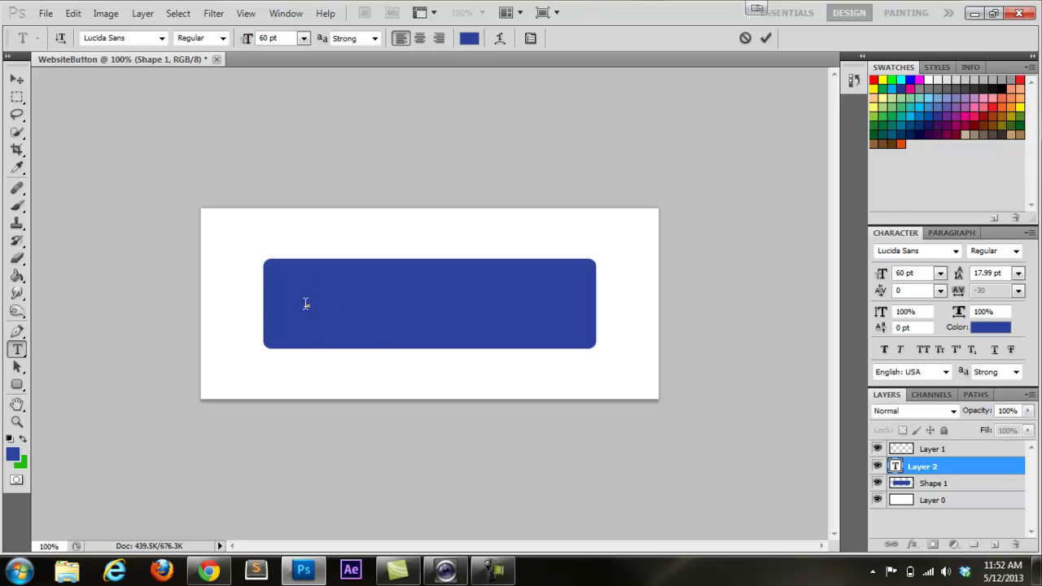
pyautogui.click(469, 38)
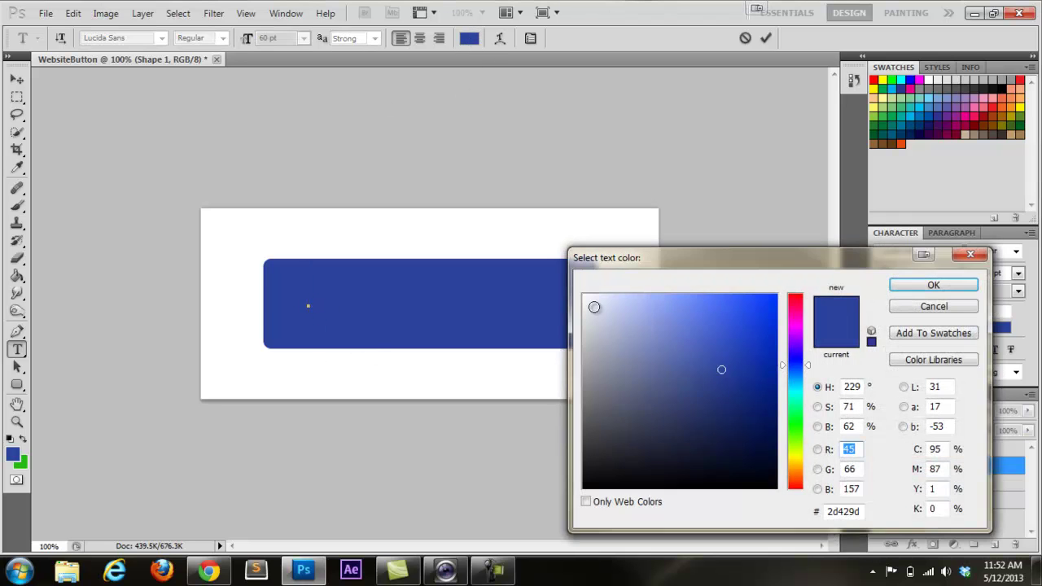
pyautogui.click(584, 312)
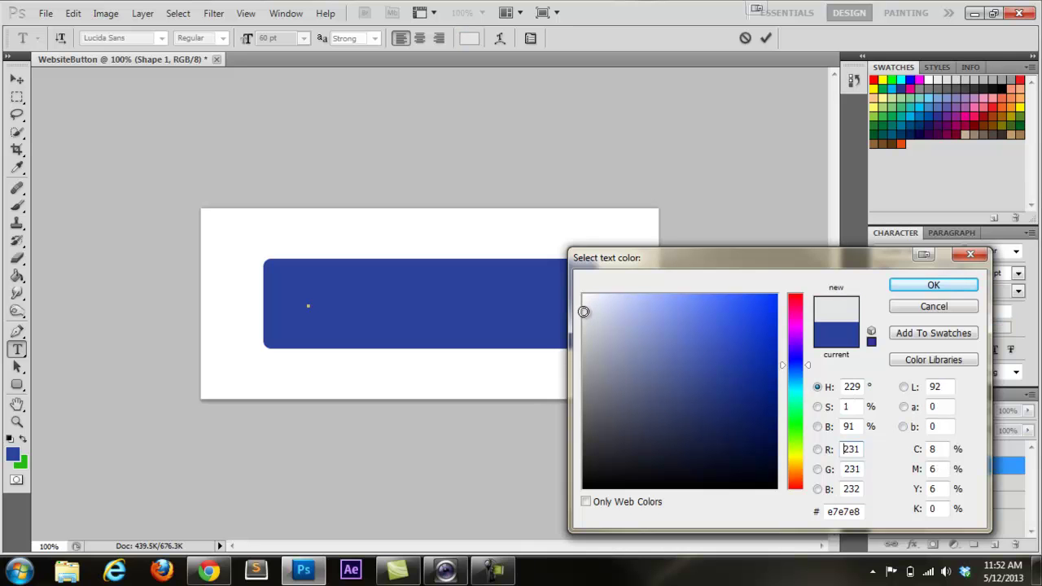
pyautogui.click(935, 285)
pyautogui.write('F')
pyautogui.press('BackSpace')
pyautogui.write('fa')
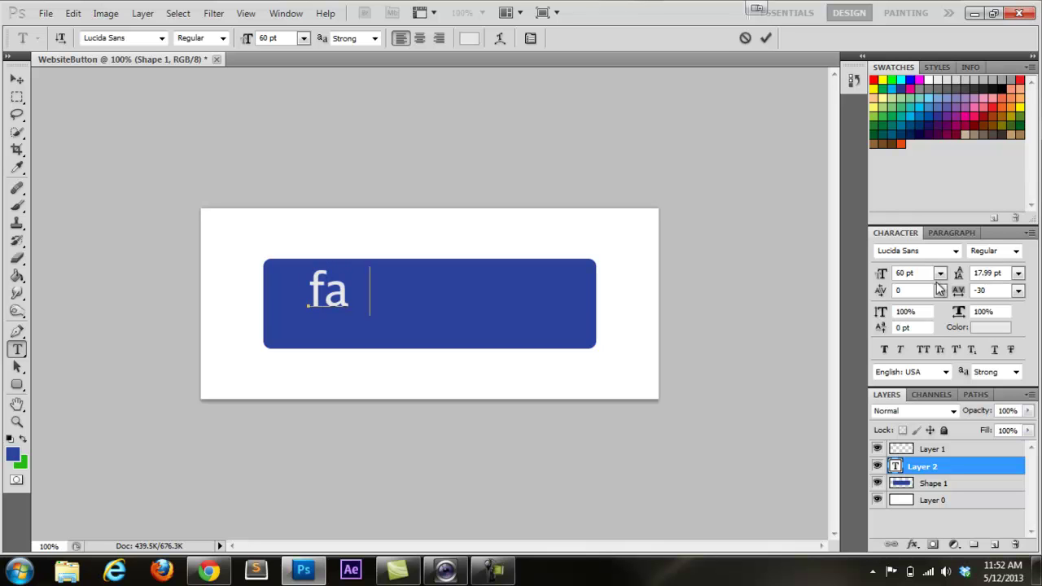
pyautogui.write('cebook')
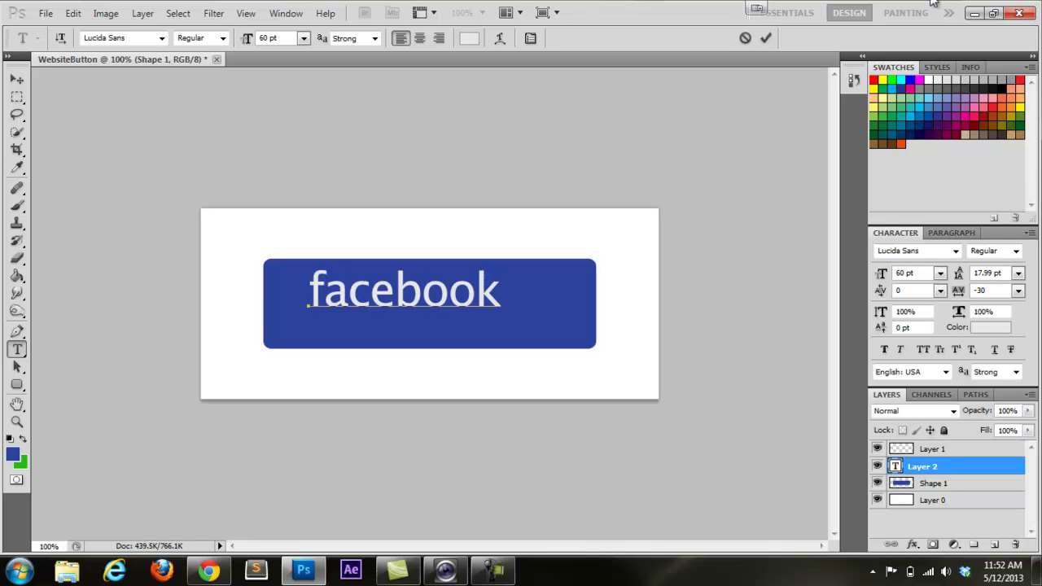
pyautogui.click(766, 38)
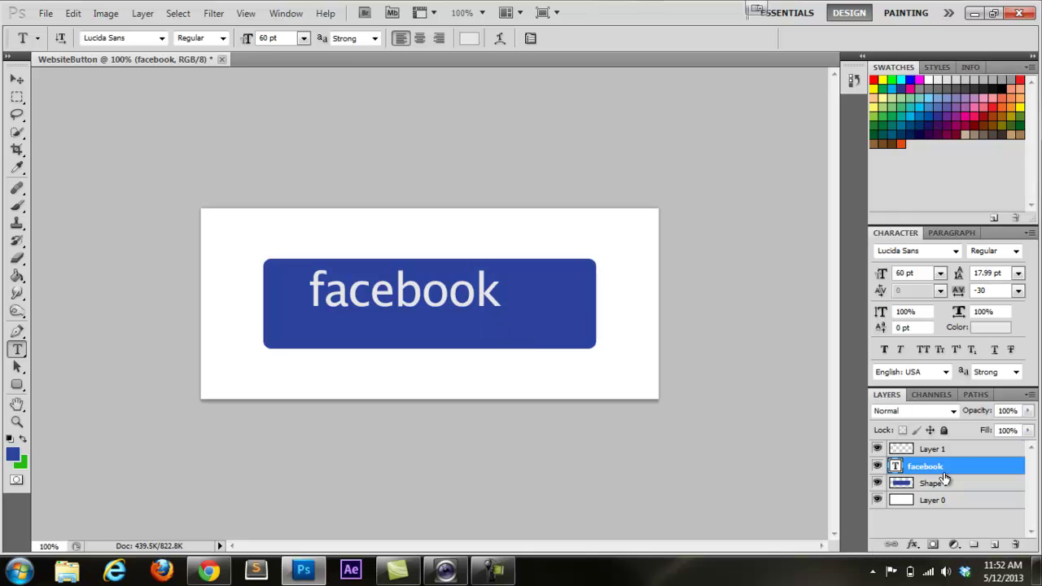
# Center the facebook text horizontally and vertically on the canvas
pyautogui.click(944, 505)
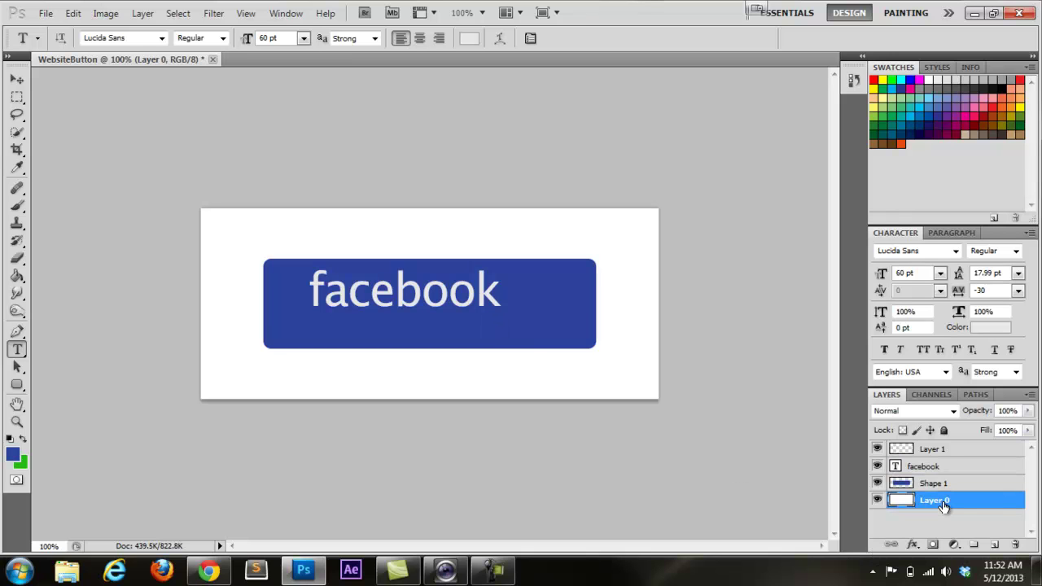
pyautogui.click(181, 14)
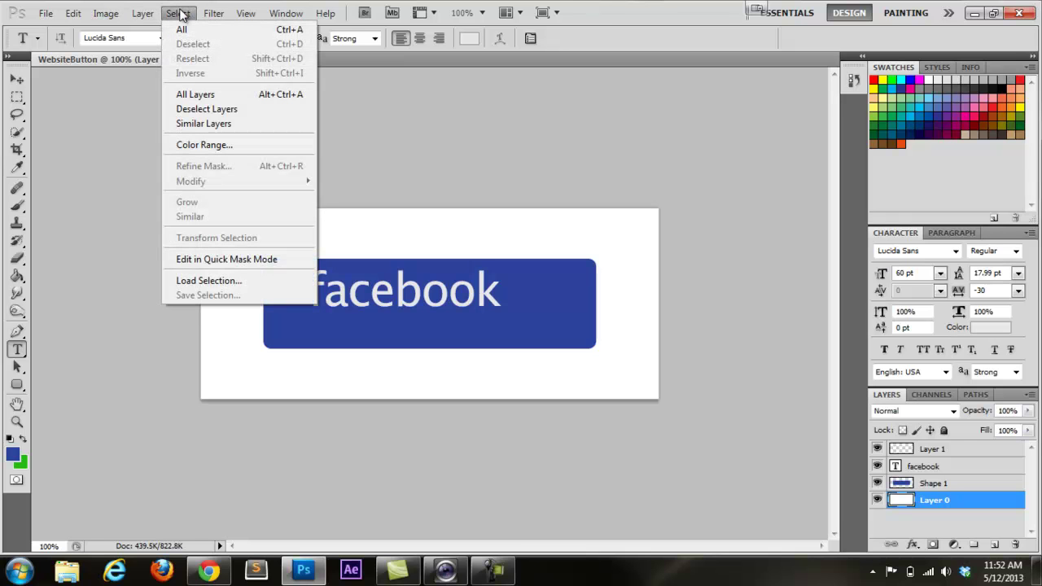
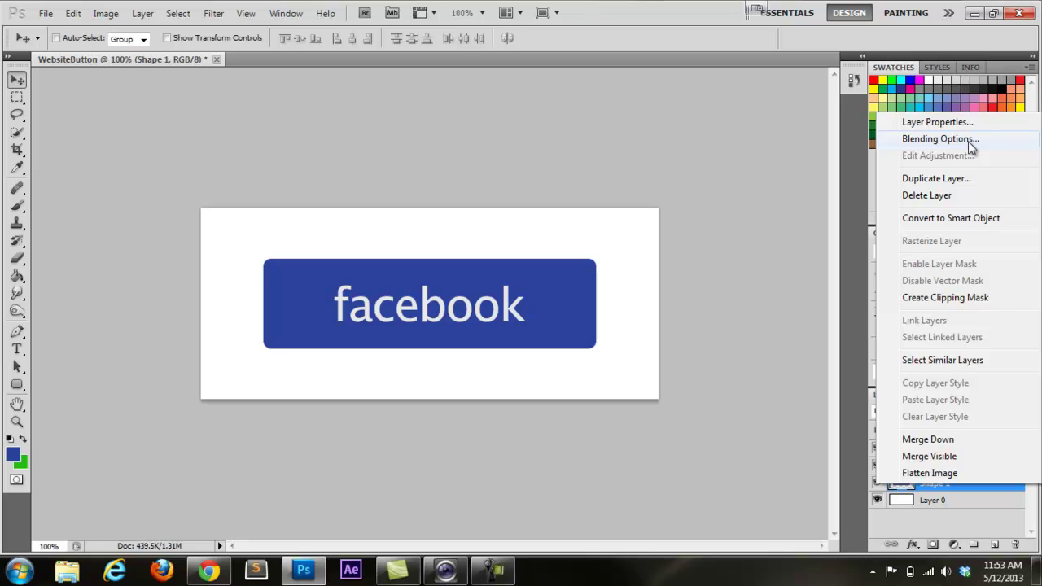
pyautogui.click(968, 140)
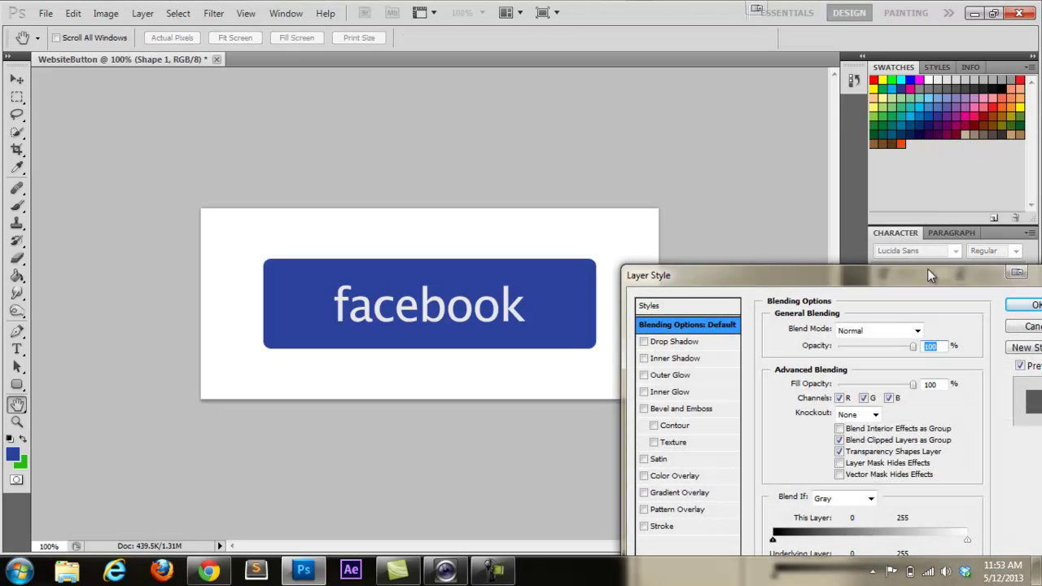
pyautogui.moveTo(912, 277); pyautogui.dragTo(748, 228)
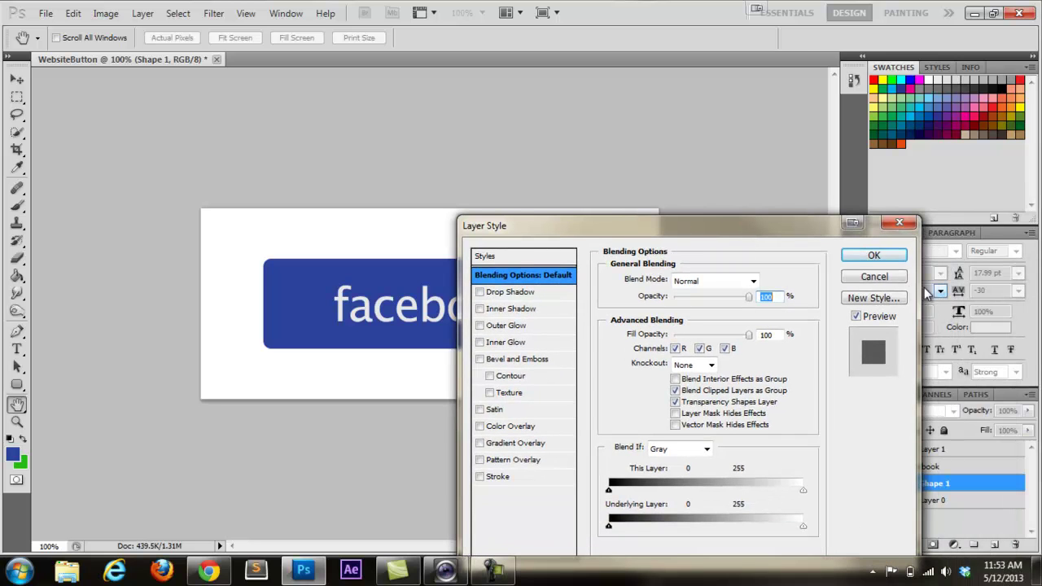
pyautogui.click(888, 279)
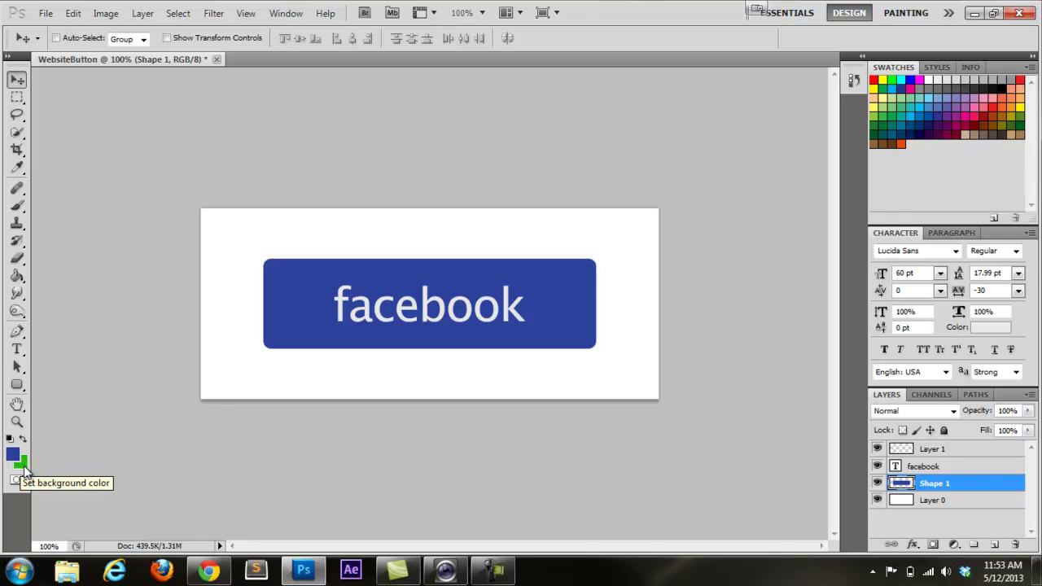
# Set the background color to a slightly lighter blue (2d5a9d) derived from the foreground blue
pyautogui.click(22, 462)
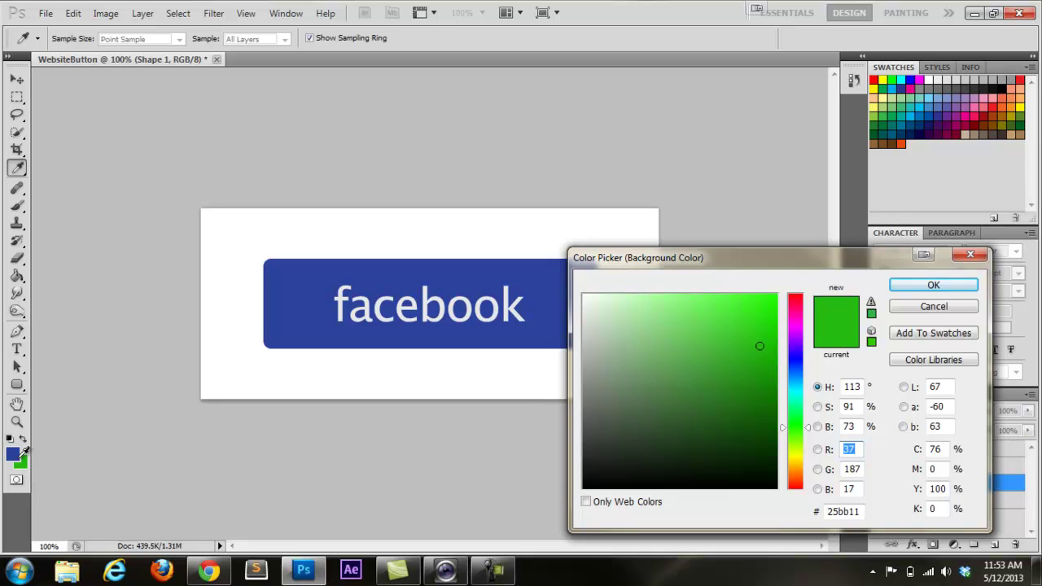
pyautogui.click(15, 452)
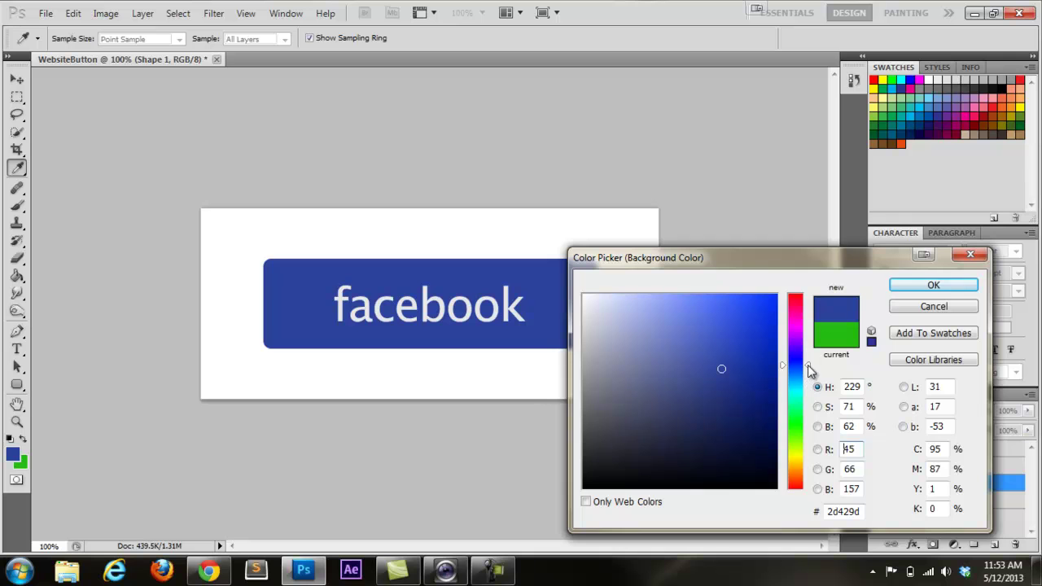
pyautogui.moveTo(810, 362); pyautogui.dragTo(810, 371)
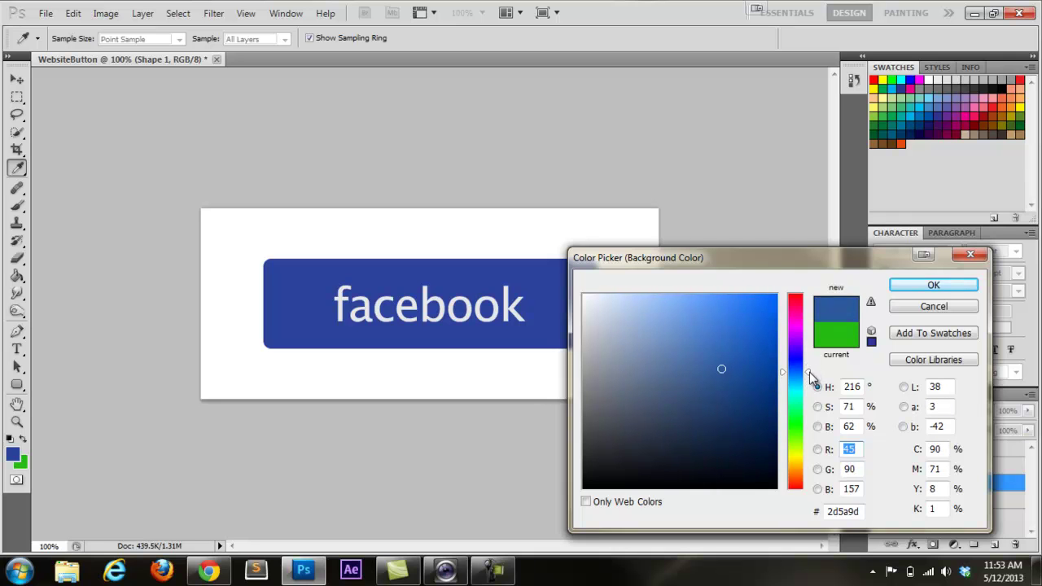
pyautogui.click(937, 288)
# Apply a linear Gradient Overlay to the Shape 1 layer using the foreground-to-background blue gradient at 90° and 74% scale
pyautogui.click(931, 467)
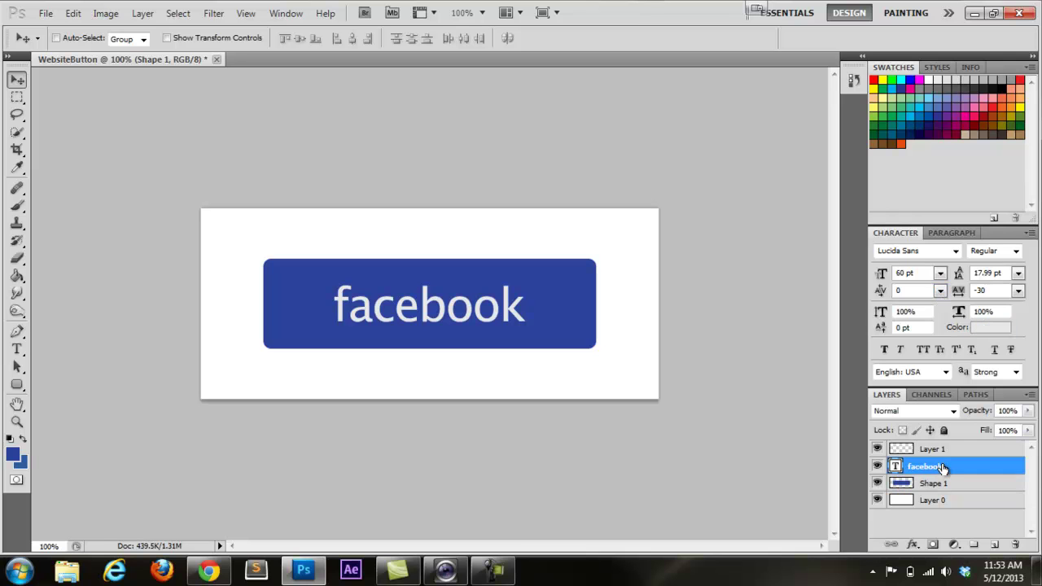
pyautogui.click(944, 487)
pyautogui.rightClick(944, 487)
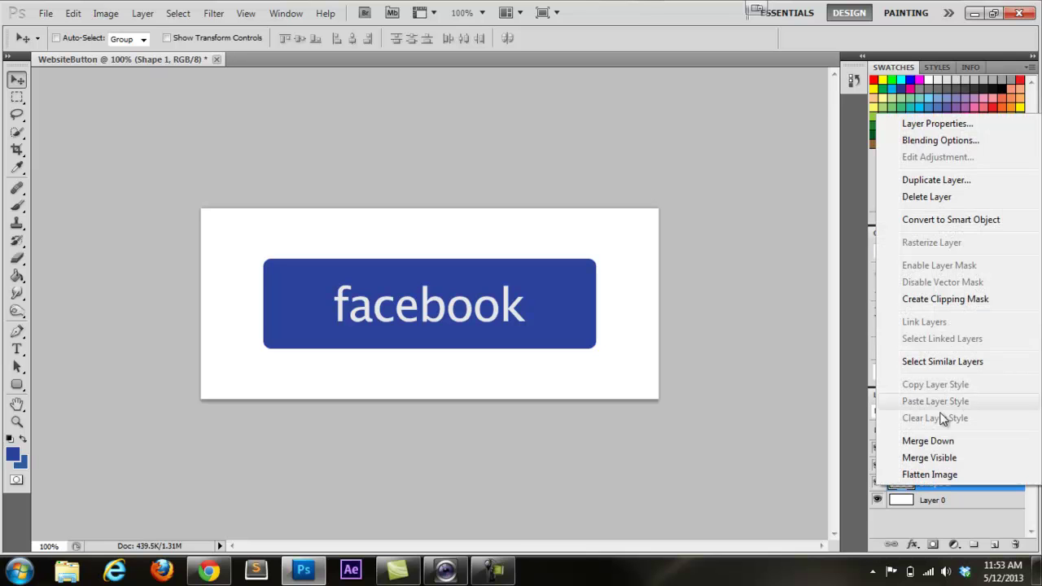
pyautogui.click(962, 141)
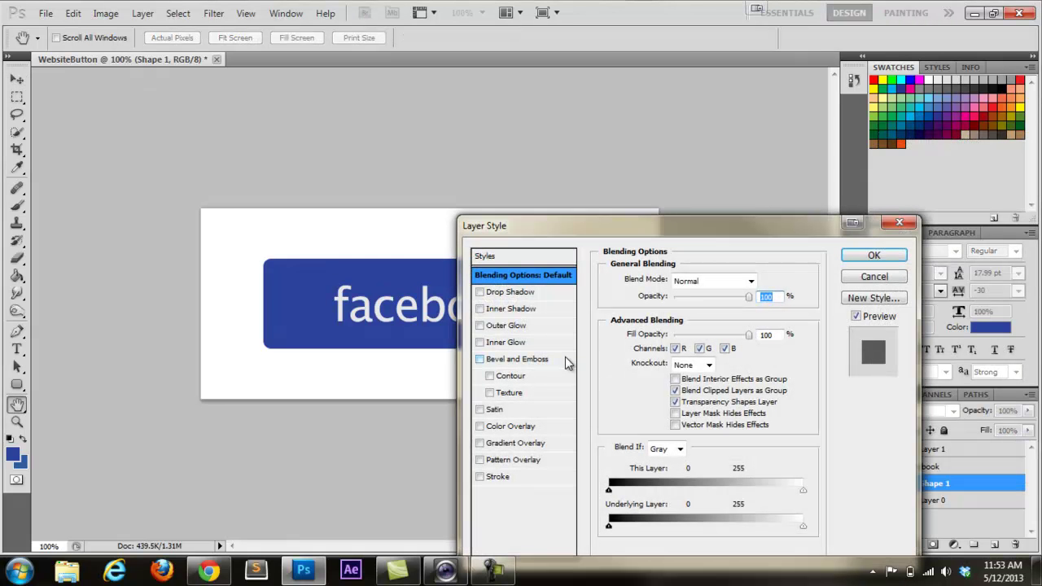
pyautogui.click(498, 443)
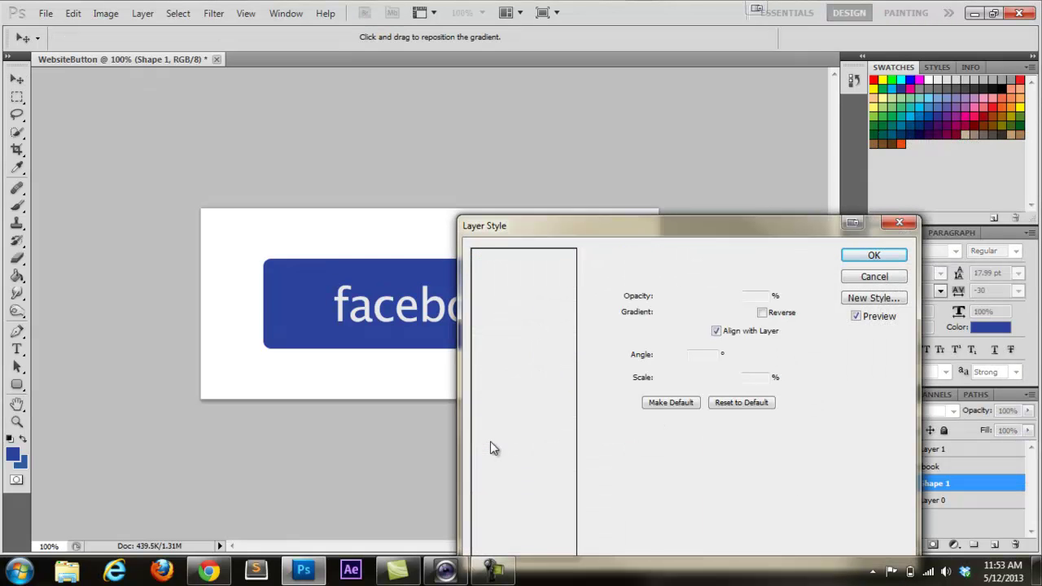
pyautogui.click(514, 443)
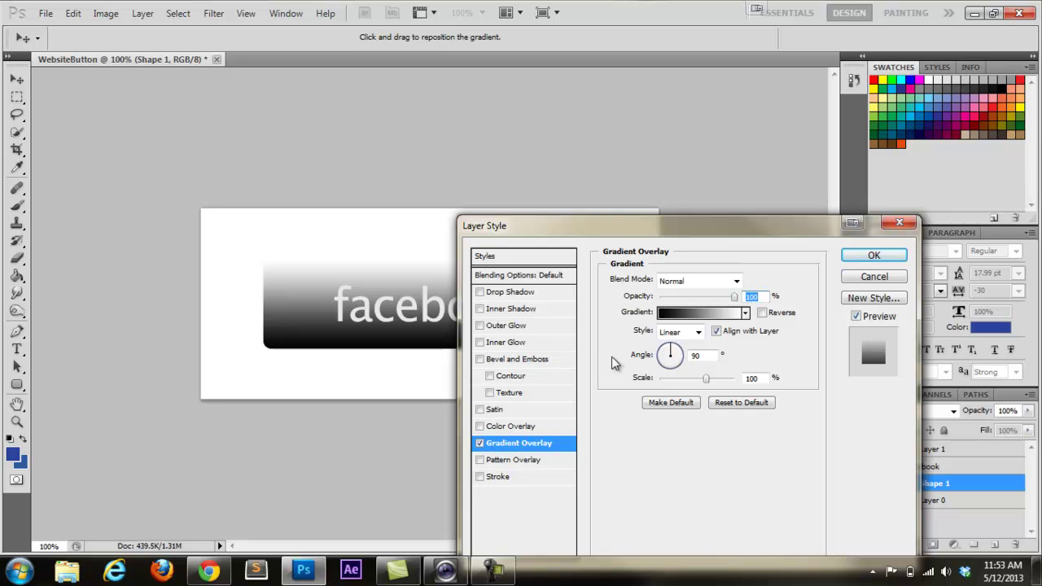
pyautogui.moveTo(658, 231); pyautogui.dragTo(787, 160)
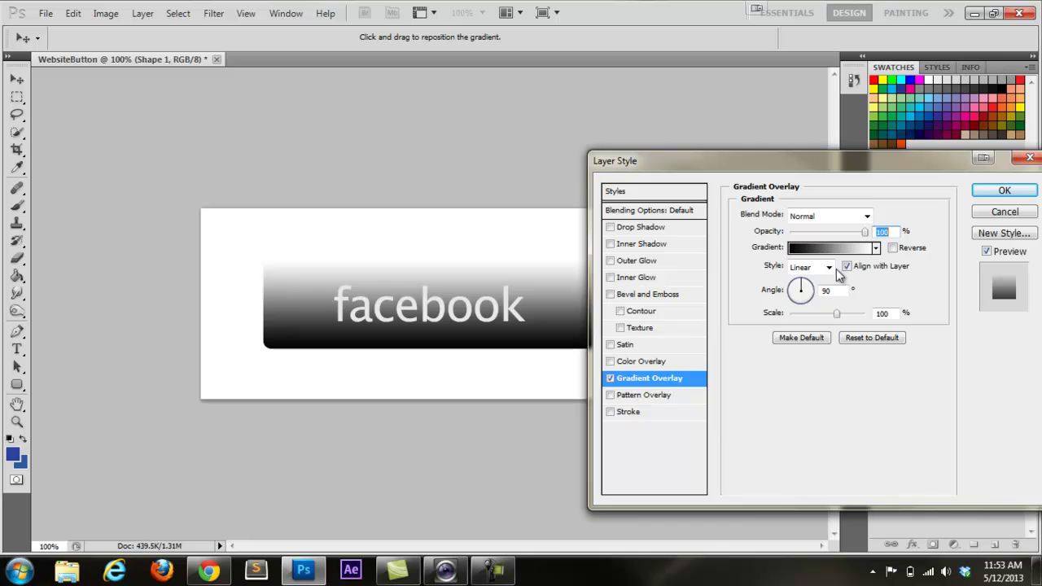
pyautogui.click(876, 248)
pyautogui.click(758, 278)
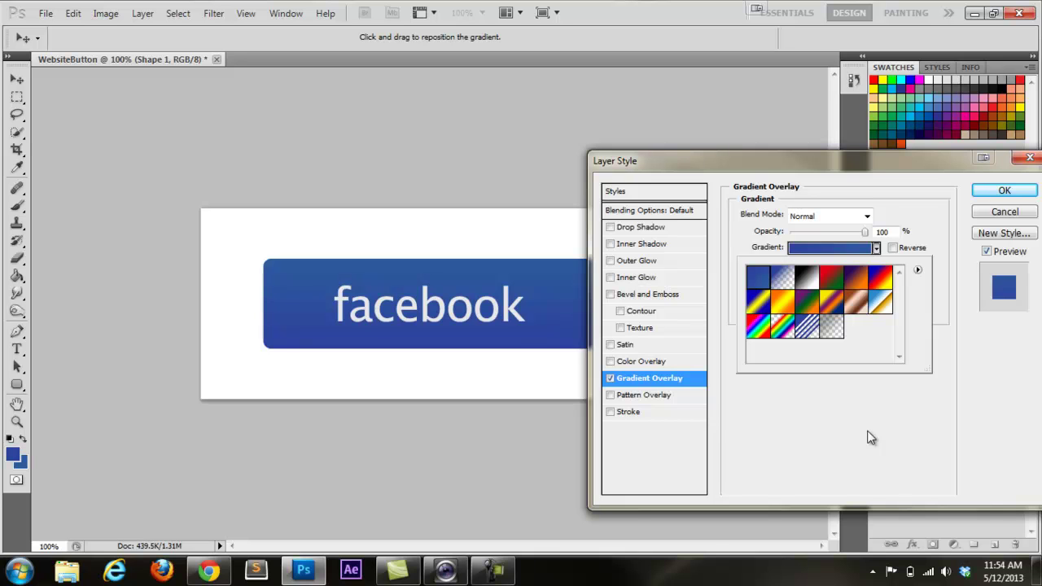
pyautogui.click(932, 415)
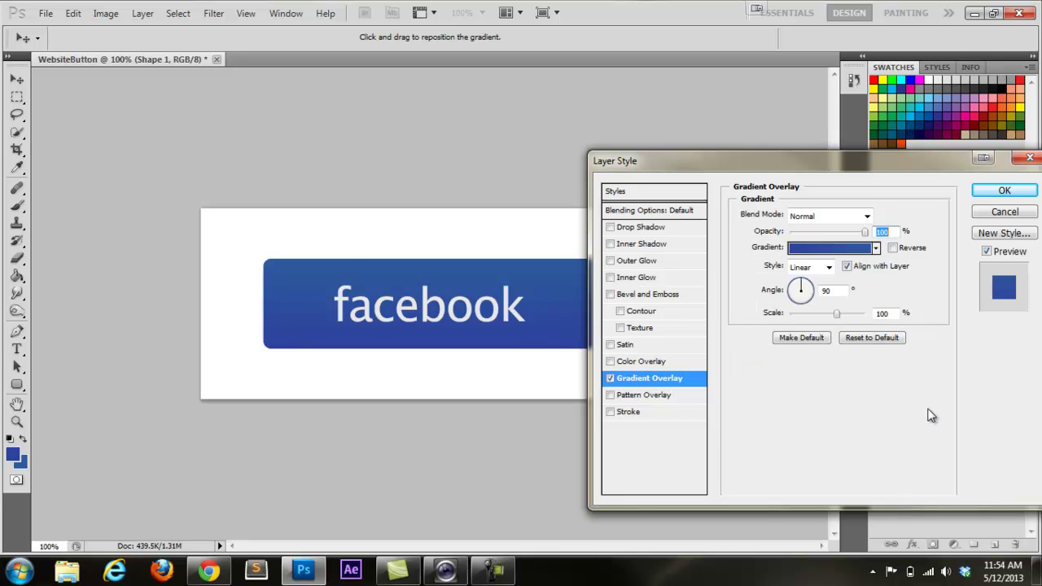
pyautogui.moveTo(837, 313)
pyautogui.mouseDown()
pyautogui.moveTo(804, 318)
pyautogui.moveTo(856, 333)
pyautogui.moveTo(825, 318)
pyautogui.mouseUp()
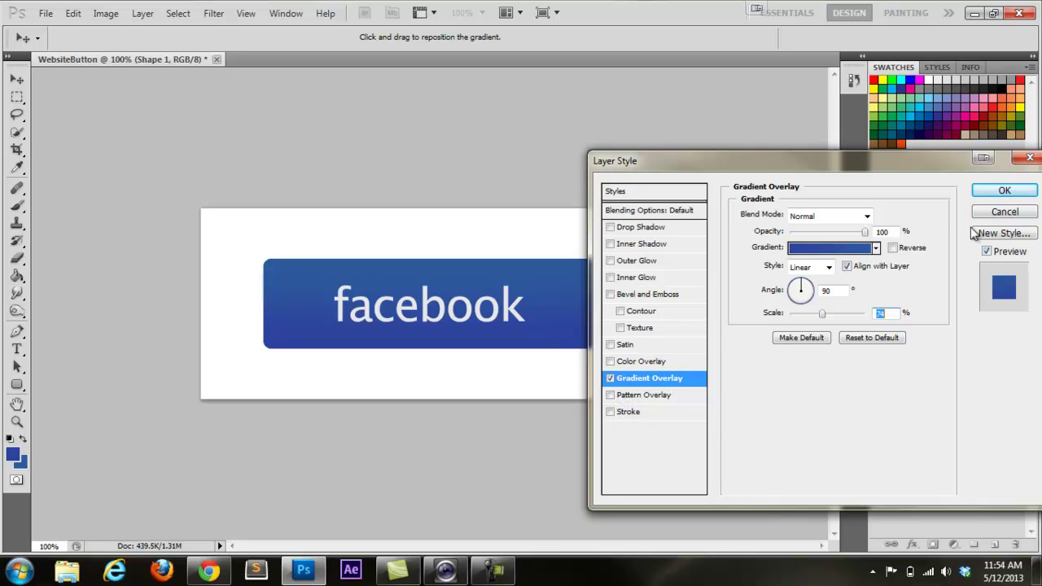
pyautogui.click(1001, 190)
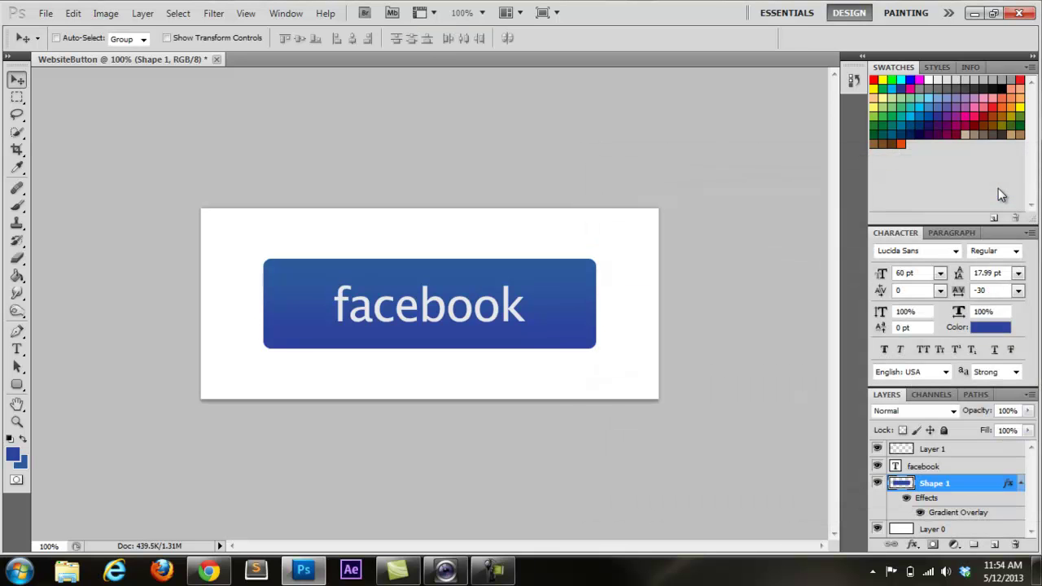
# Give the facebook text layer a 1 px black outside Stroke effect
pyautogui.click(911, 470)
pyautogui.rightClick(912, 469)
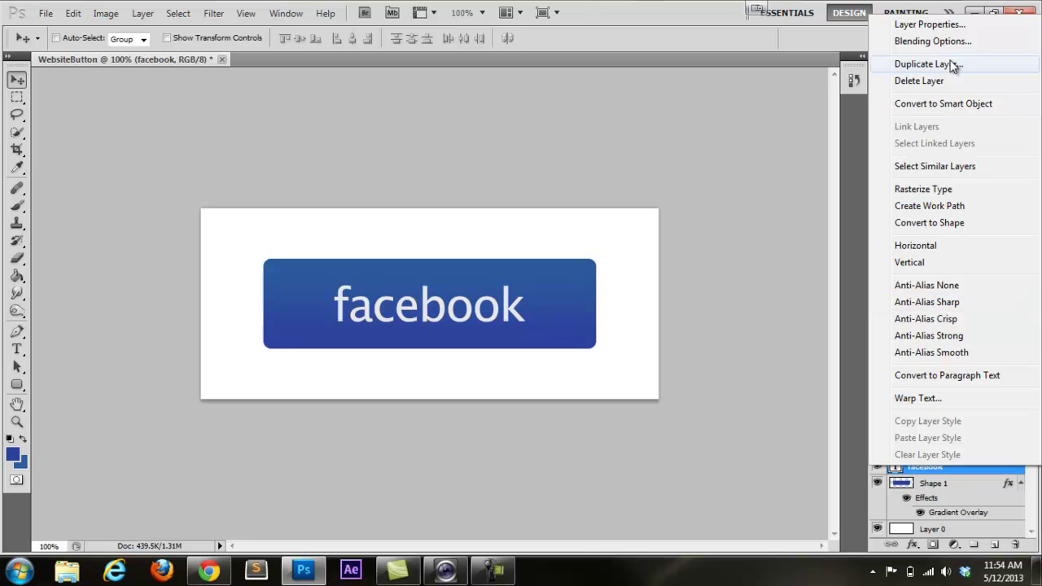
pyautogui.click(944, 42)
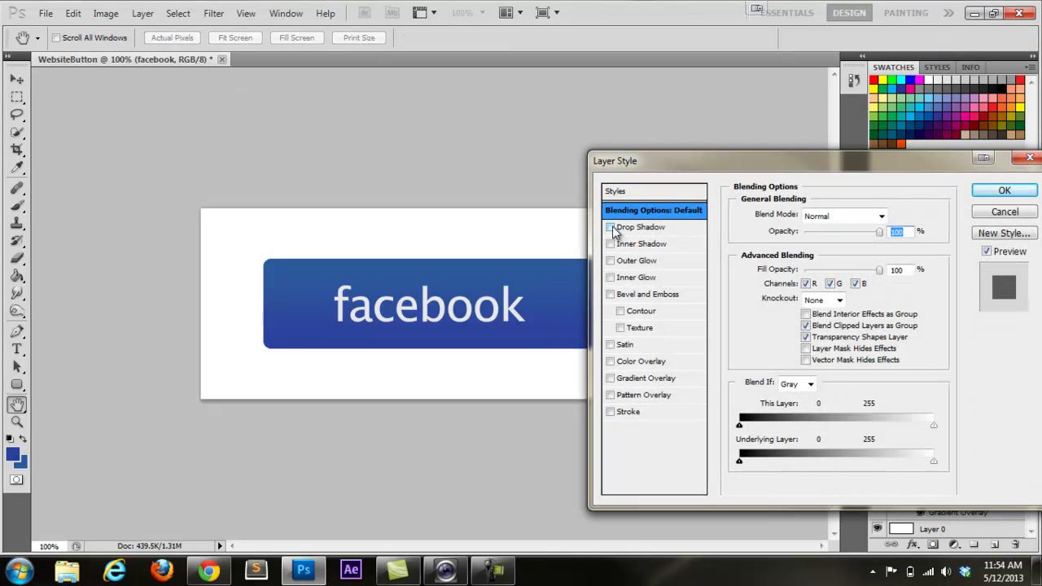
pyautogui.click(611, 412)
pyautogui.click(631, 412)
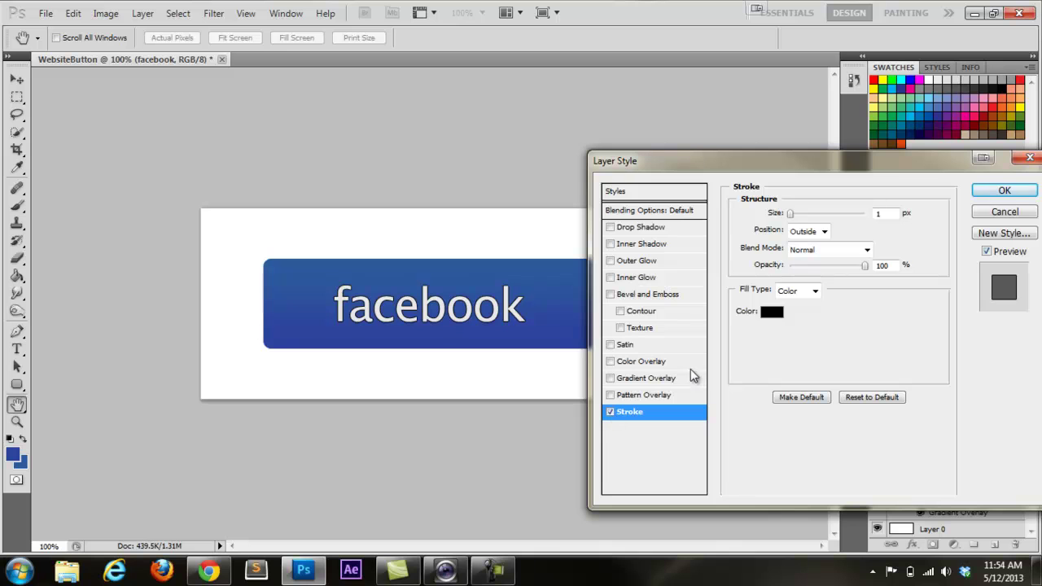
# Add a Pillow Emboss Bevel and Emboss effect to the facebook text with 1% depth, 1 px size and 11 px soften
pyautogui.click(622, 299)
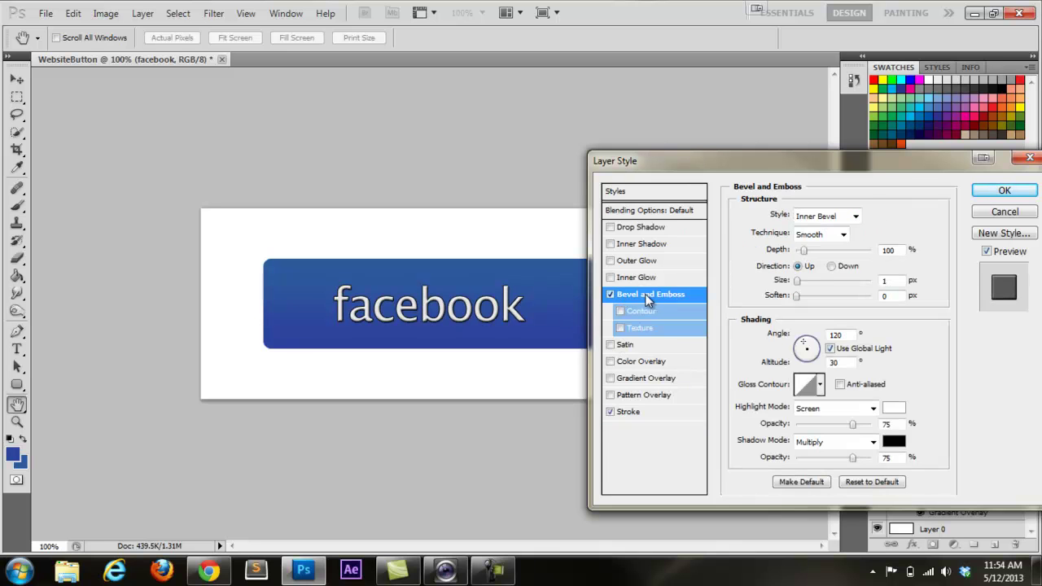
pyautogui.click(855, 218)
pyautogui.click(847, 265)
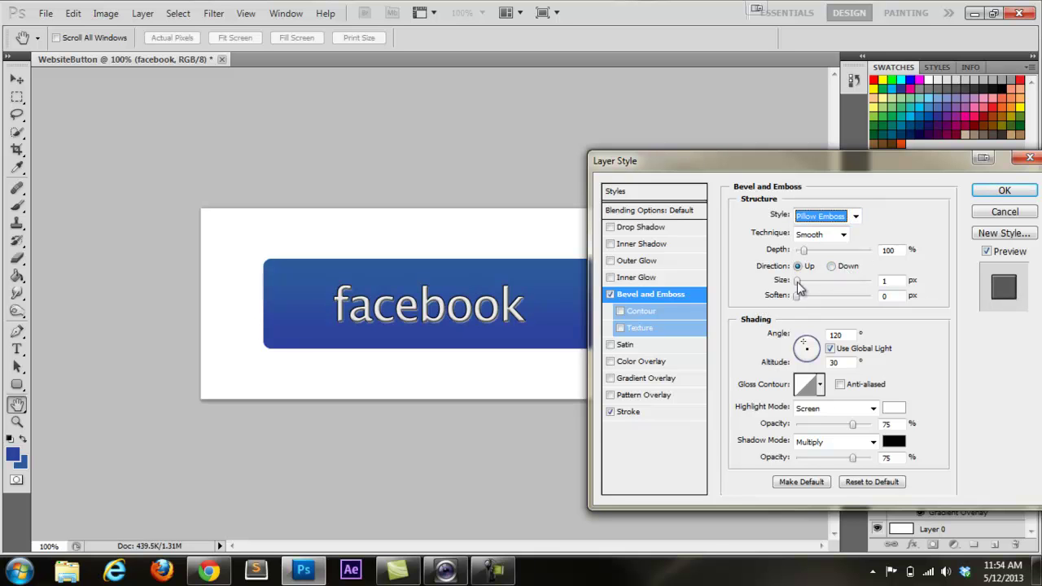
pyautogui.moveTo(797, 298); pyautogui.dragTo(832, 297)
pyautogui.moveTo(804, 253); pyautogui.dragTo(798, 253)
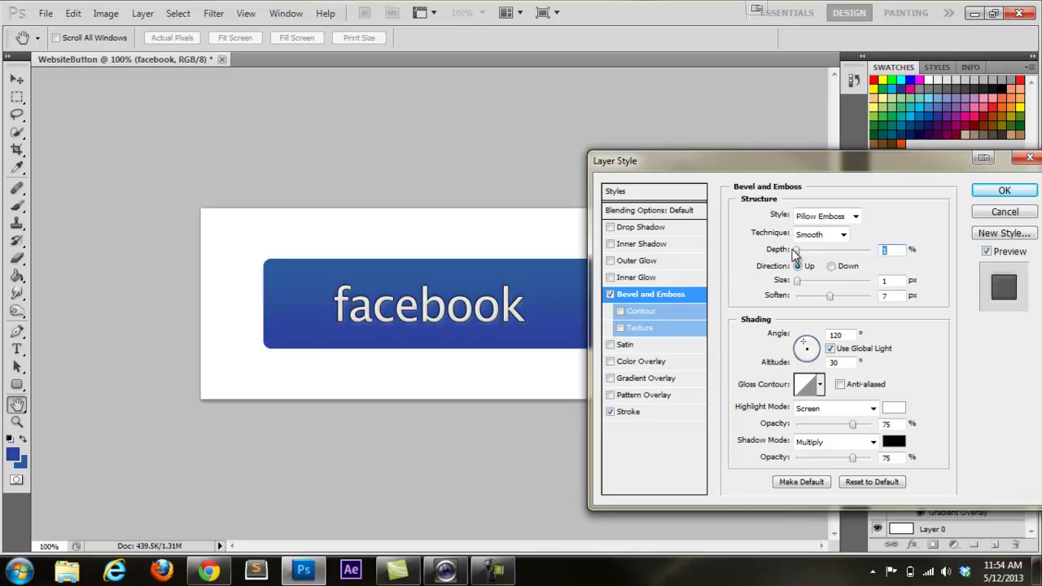
pyautogui.moveTo(830, 295); pyautogui.dragTo(850, 298)
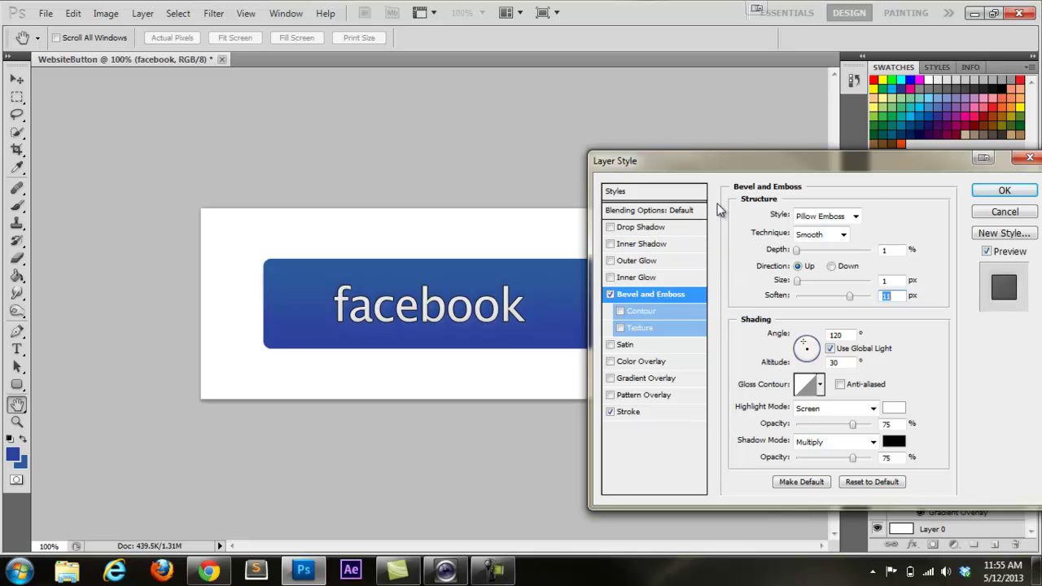
pyautogui.click(1002, 189)
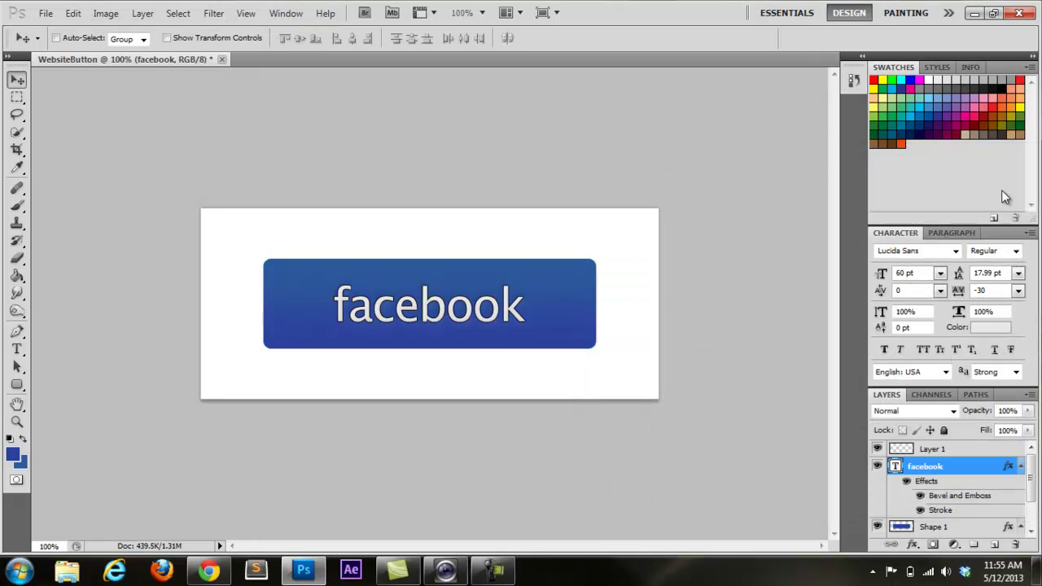
# Add a Multiply Drop Shadow to the Shape 1 layer with 75% opacity, 4 px distance and 3 px size
pyautogui.scroll(-1, 968, 530)
pyautogui.click(969, 500)
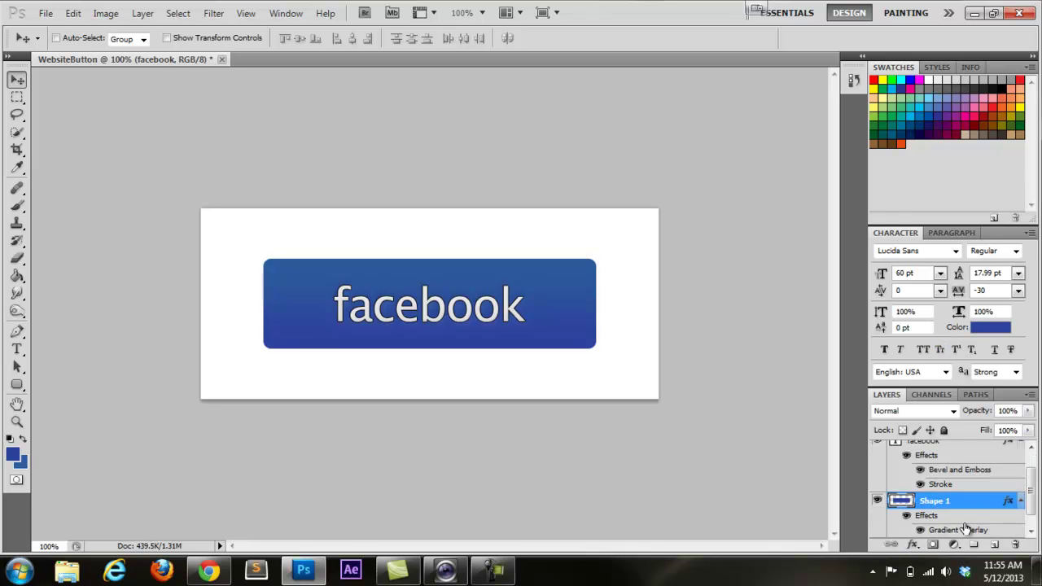
pyautogui.doubleClick(1009, 501)
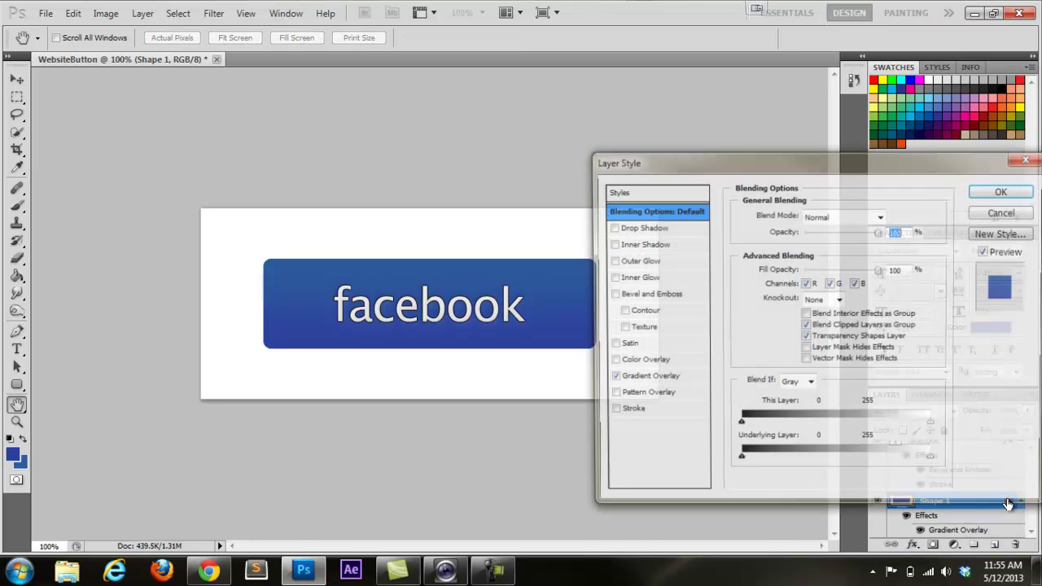
pyautogui.click(612, 228)
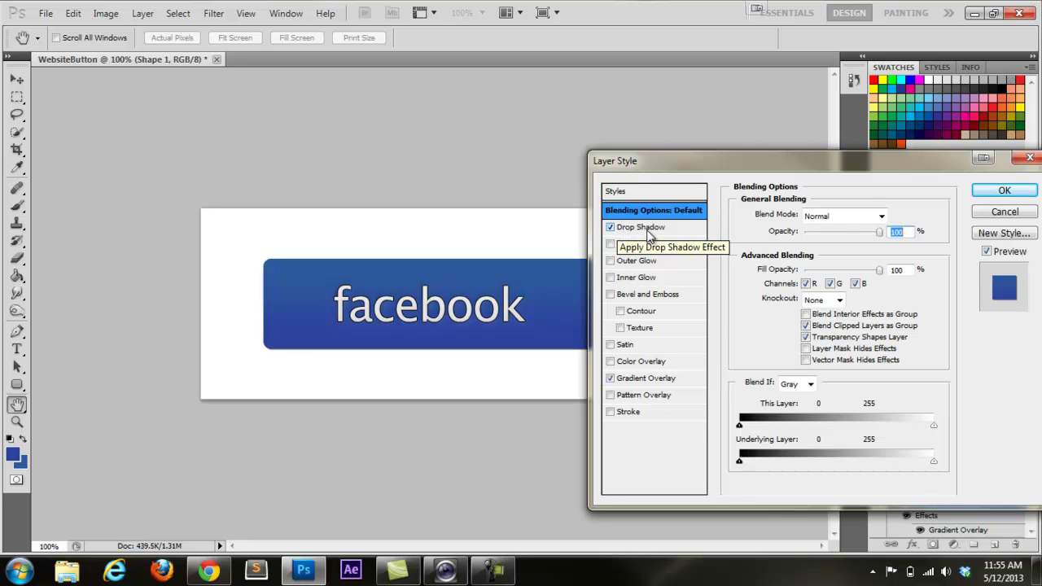
pyautogui.click(648, 229)
pyautogui.moveTo(794, 278); pyautogui.dragTo(796, 312)
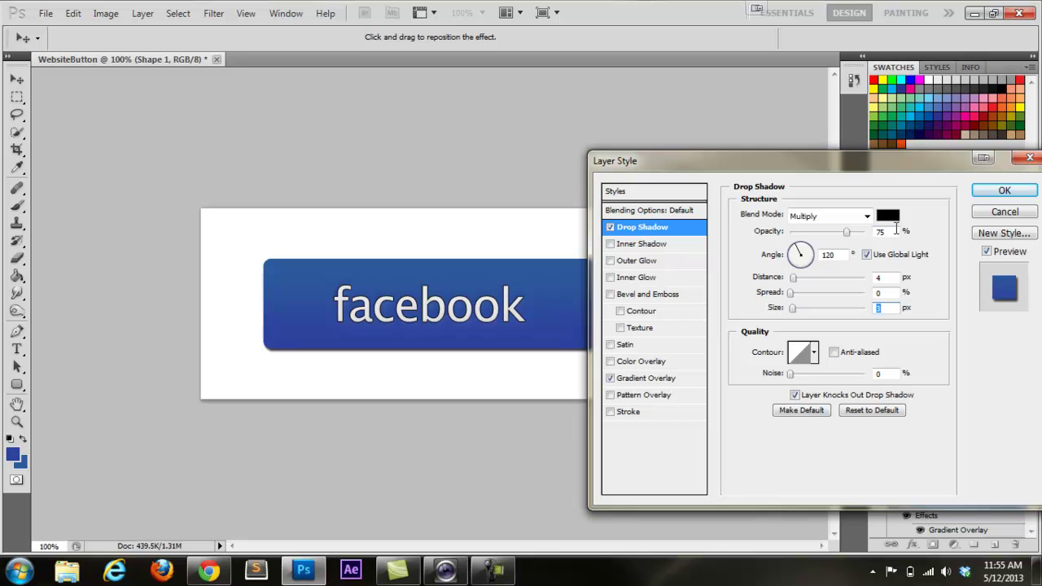
pyautogui.click(1009, 195)
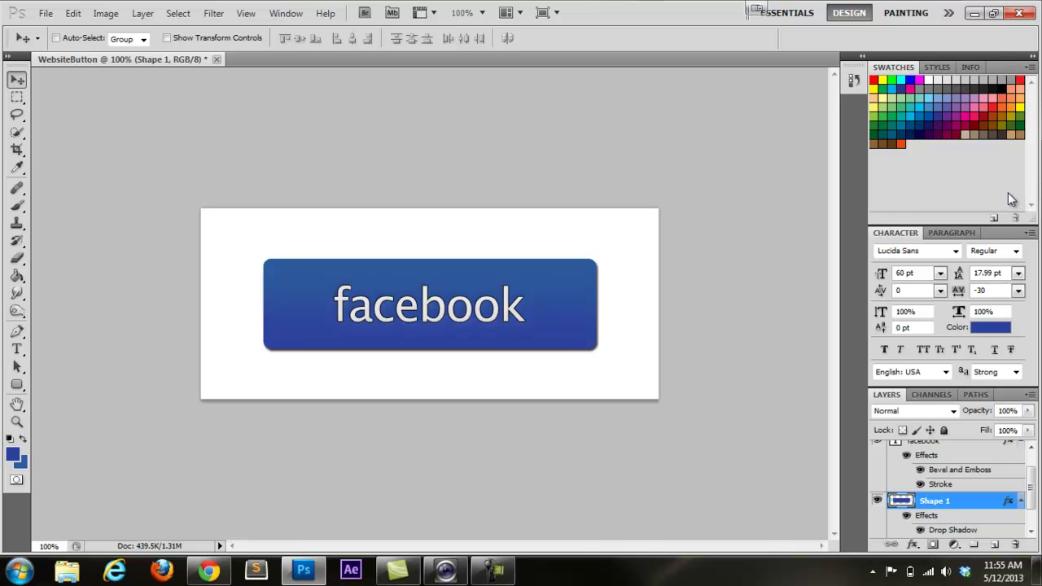
# Create a new layer group at the top of the layer stack and move the facebook and Shape 1 layers into it
pyautogui.moveTo(1031, 491); pyautogui.dragTo(1027, 480)
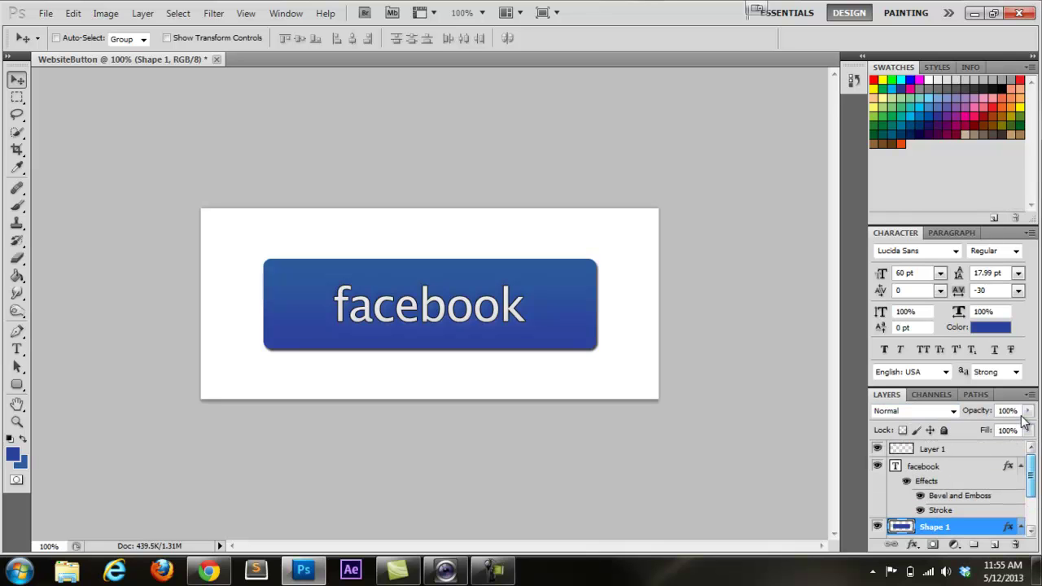
pyautogui.click(975, 545)
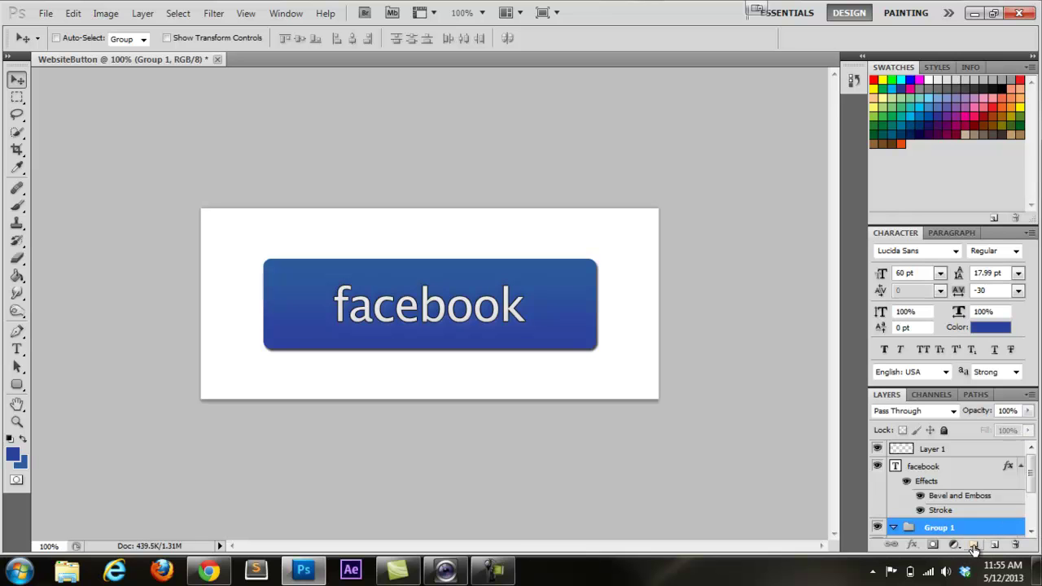
pyautogui.moveTo(933, 535); pyautogui.dragTo(913, 451)
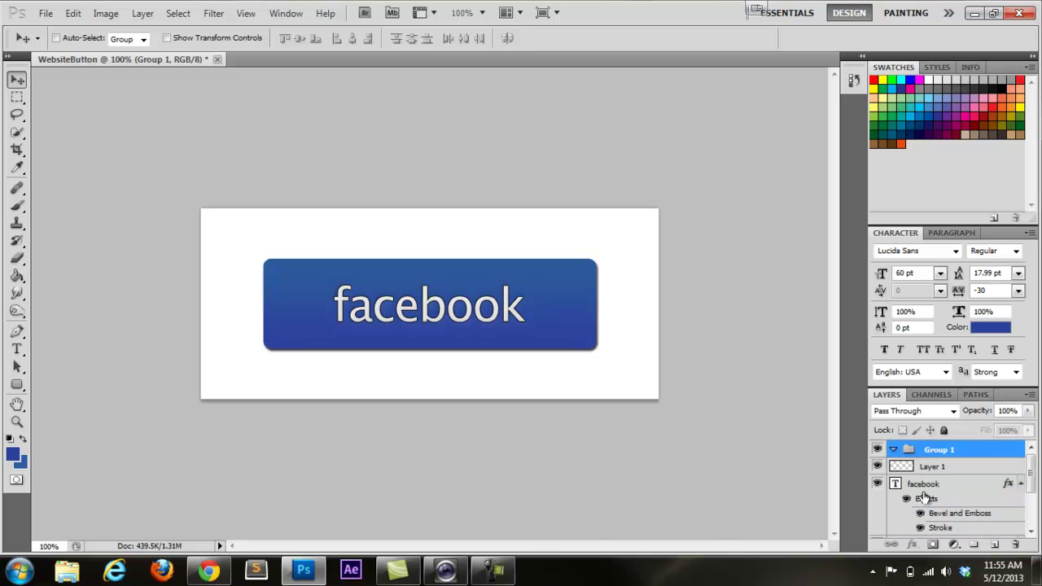
pyautogui.moveTo(933, 491); pyautogui.dragTo(933, 450)
pyautogui.moveTo(1031, 474); pyautogui.dragTo(1031, 486)
pyautogui.moveTo(951, 525); pyautogui.dragTo(943, 456)
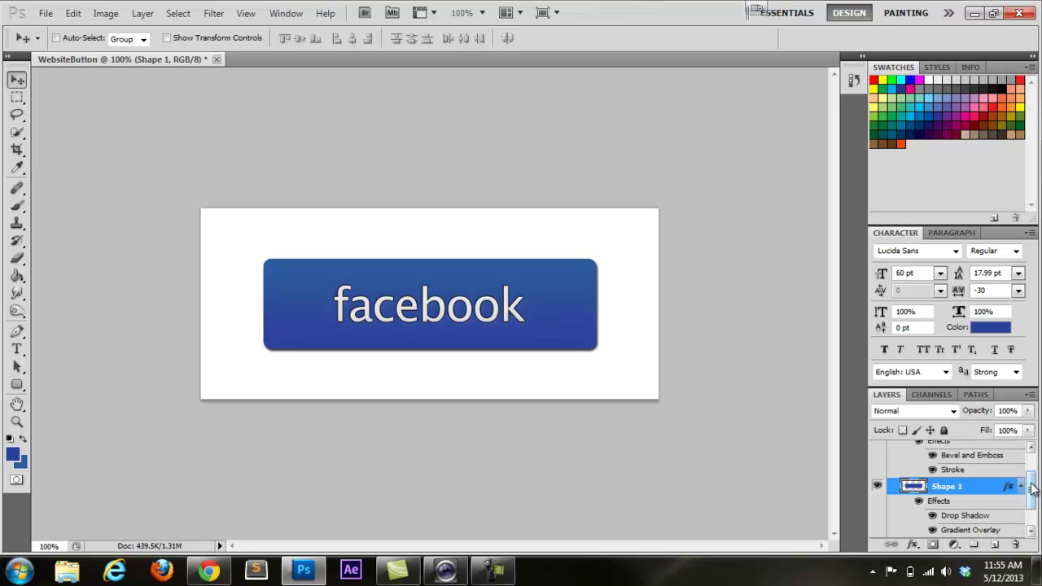
pyautogui.scroll(-2, 1033, 497)
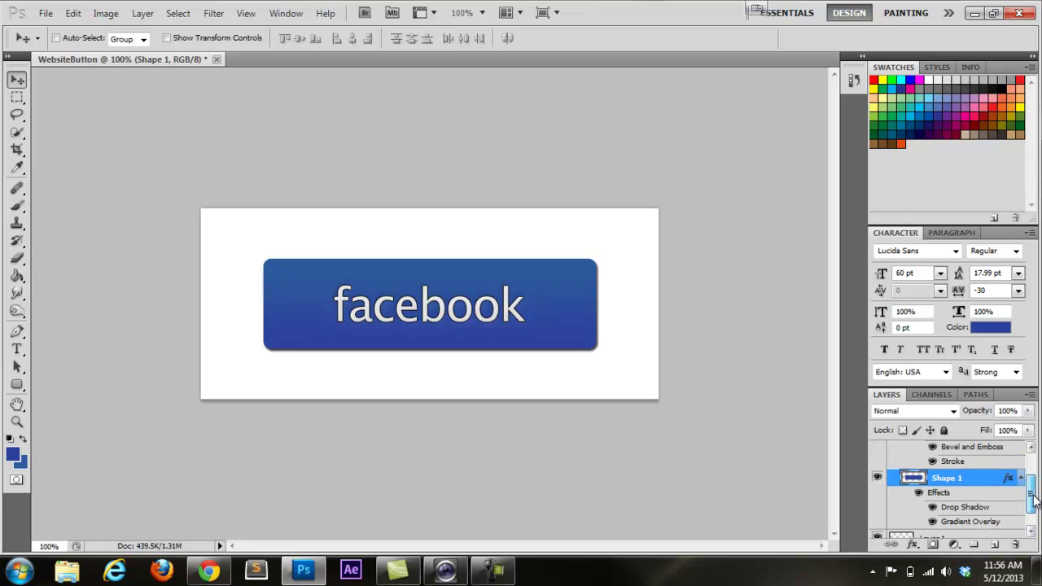
# Rename the group holding the facebook and Shape 1 layers to Button1 and leave it collapsed
pyautogui.moveTo(1029, 507); pyautogui.dragTo(1031, 471)
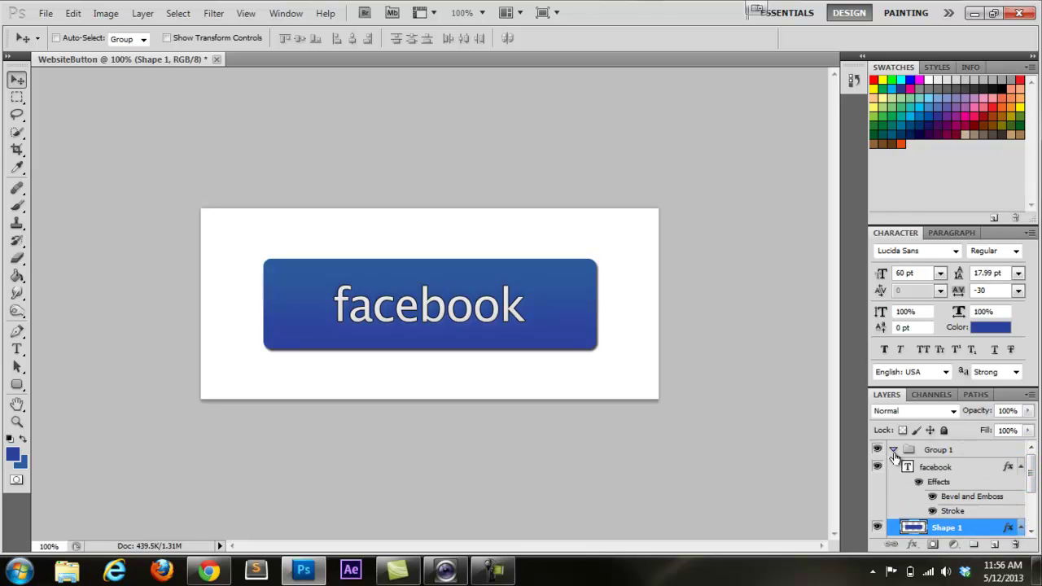
pyautogui.click(893, 451)
pyautogui.doubleClick(942, 450)
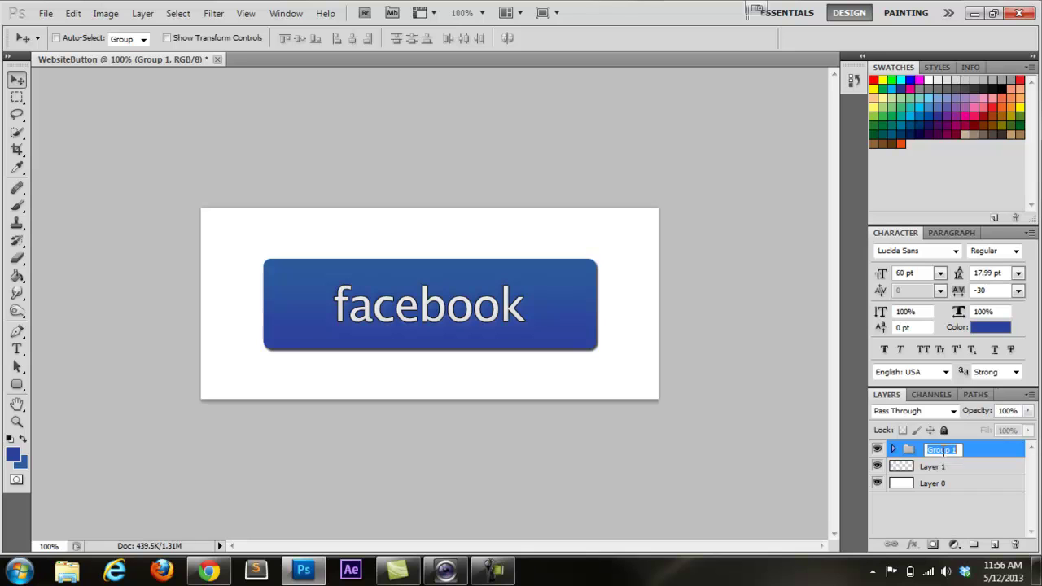
pyautogui.write('Button1')
pyautogui.press('Return')
pyautogui.click(893, 450)
pyautogui.click(894, 450)
# Toggle the Button1 group's visibility off and on to check that it contains the whole button
pyautogui.click(878, 449)
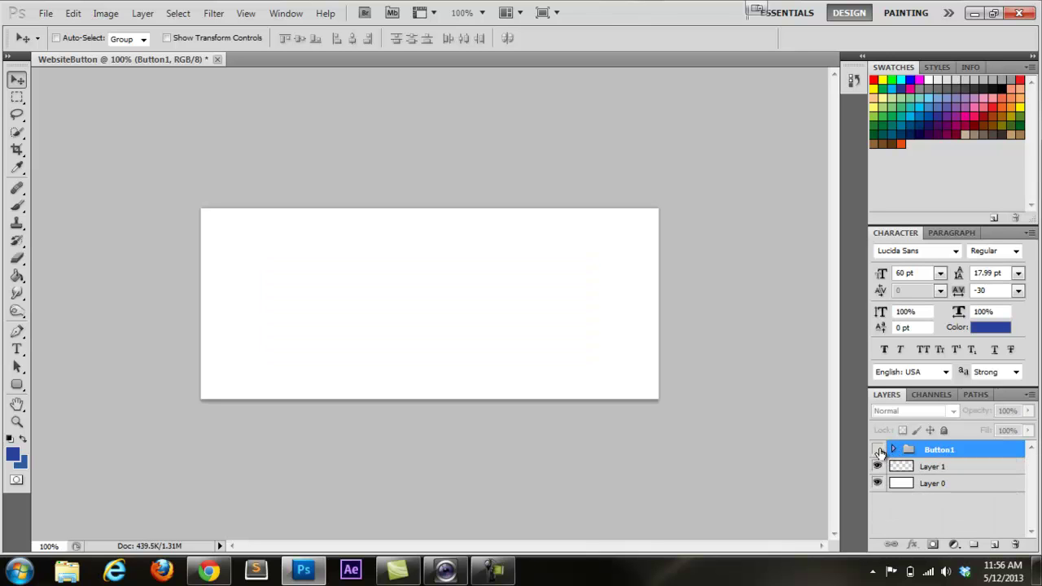
pyautogui.click(878, 449)
pyautogui.click(878, 451)
pyautogui.click(879, 451)
pyautogui.click(879, 451)
pyautogui.click(879, 451)
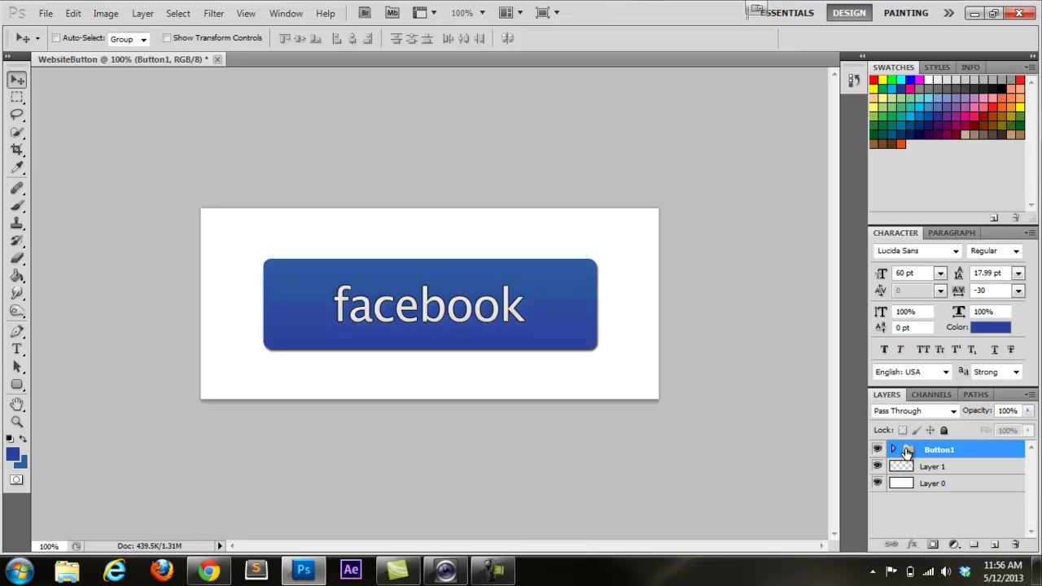
# Duplicate the facebook text layer and move the copy out of the group, above Button1
pyautogui.click(893, 449)
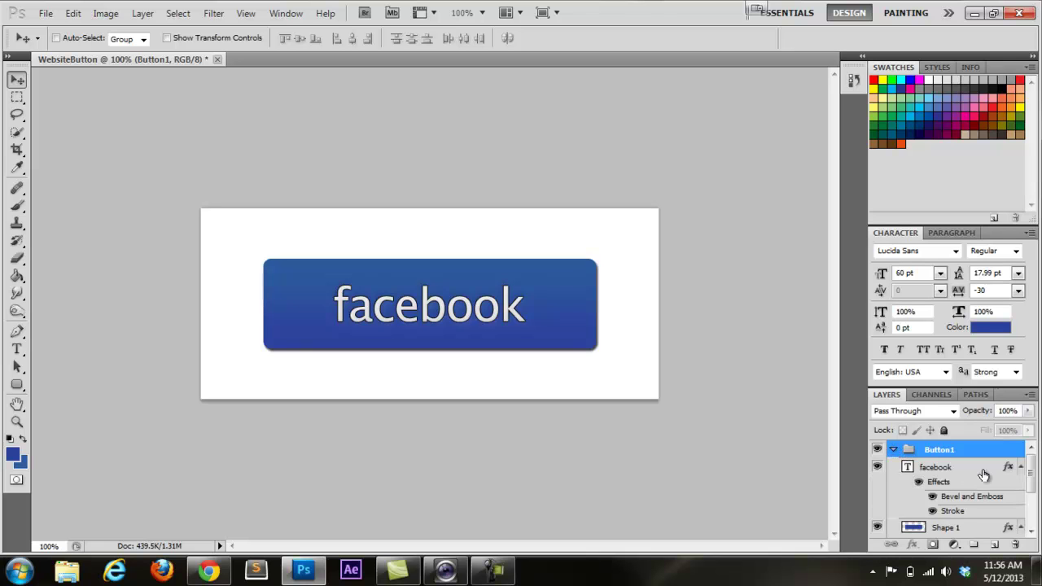
pyautogui.scroll(-1, 1033, 476)
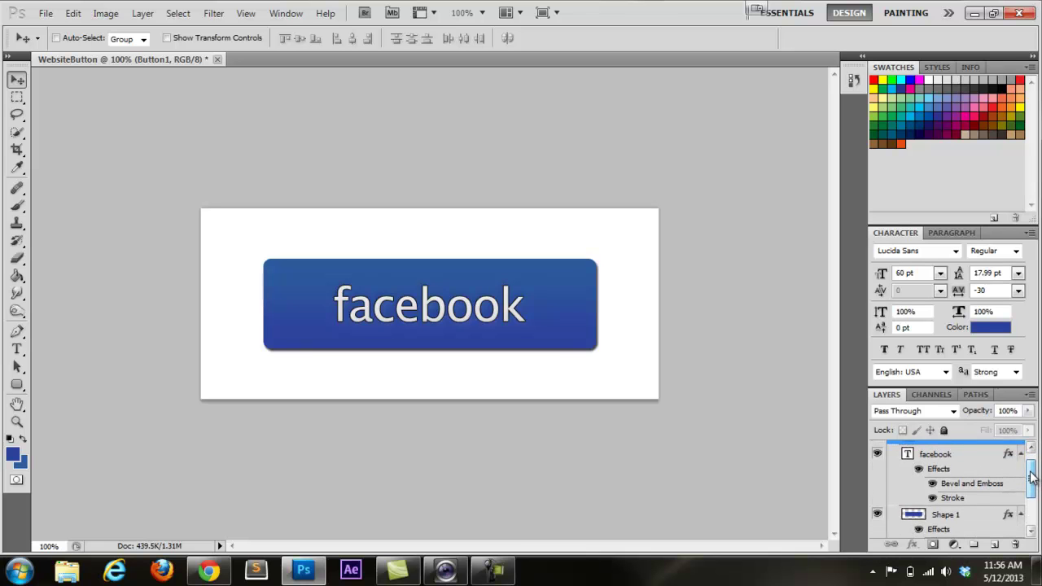
pyautogui.click(966, 456)
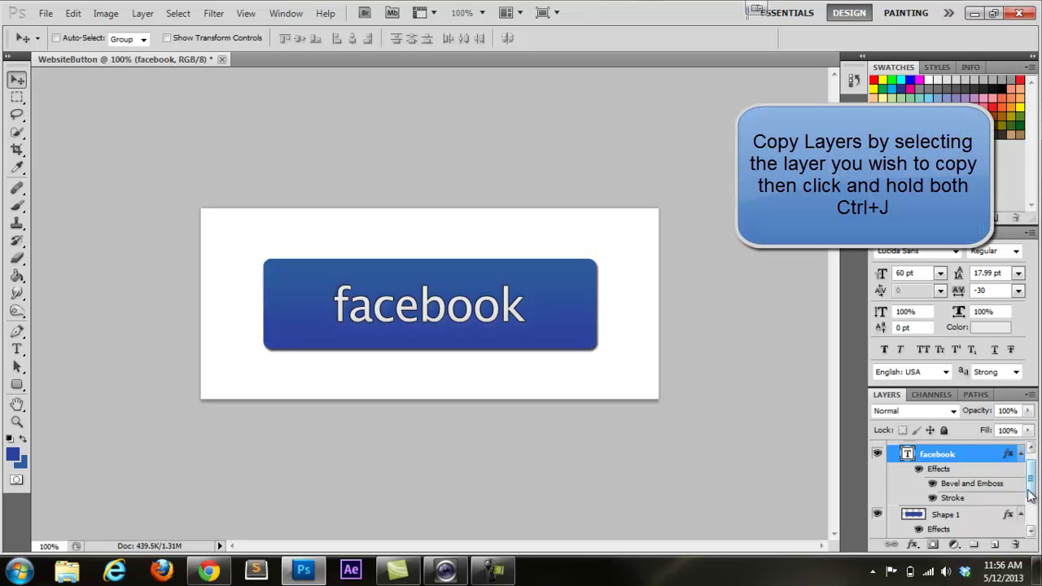
pyautogui.hotkey('ctrl', 'j')
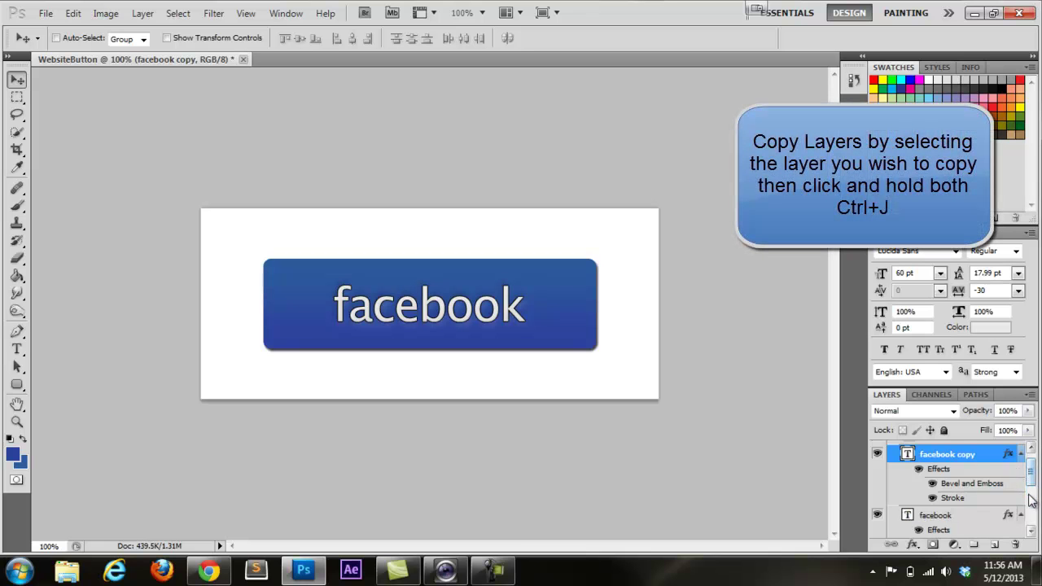
pyautogui.scroll(1, 1031, 465)
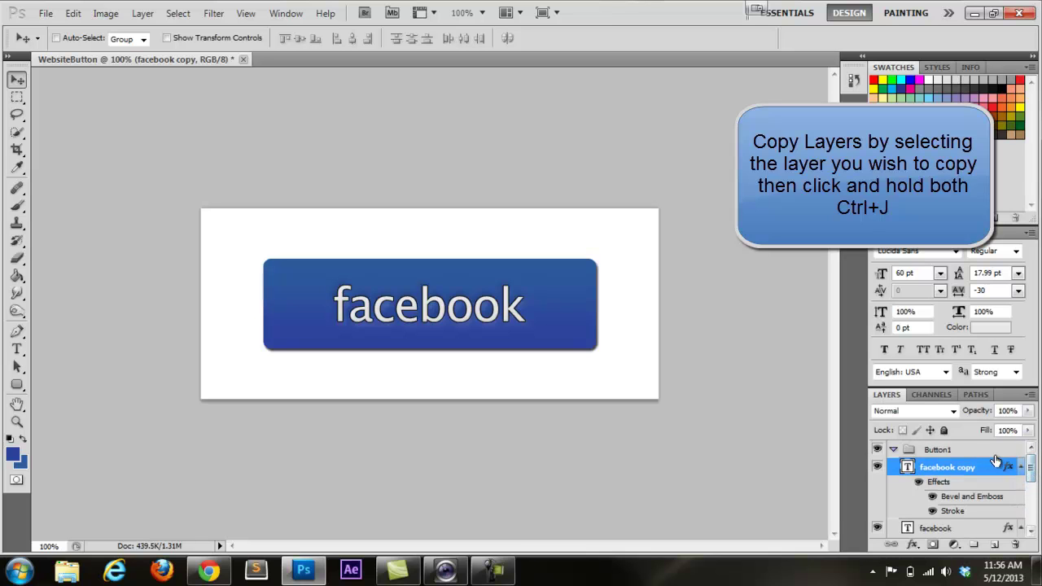
pyautogui.moveTo(982, 470); pyautogui.dragTo(966, 444)
pyautogui.moveTo(970, 450); pyautogui.dragTo(969, 444)
pyautogui.click(1032, 479)
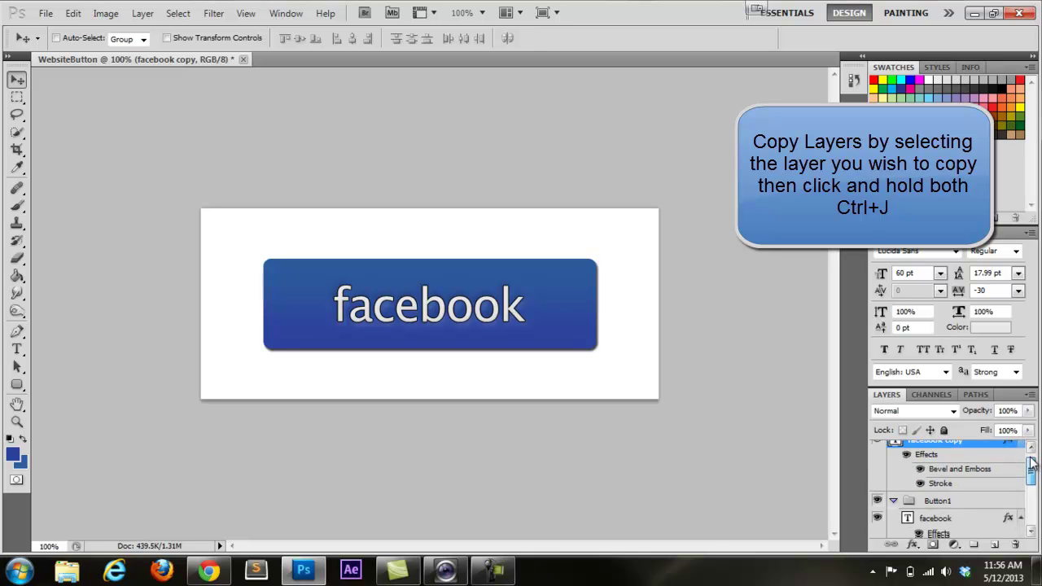
# Duplicate the Shape 1 layer and move the copy out of Button1, directly below the facebook copy layer
pyautogui.scroll(-2, 1032, 479)
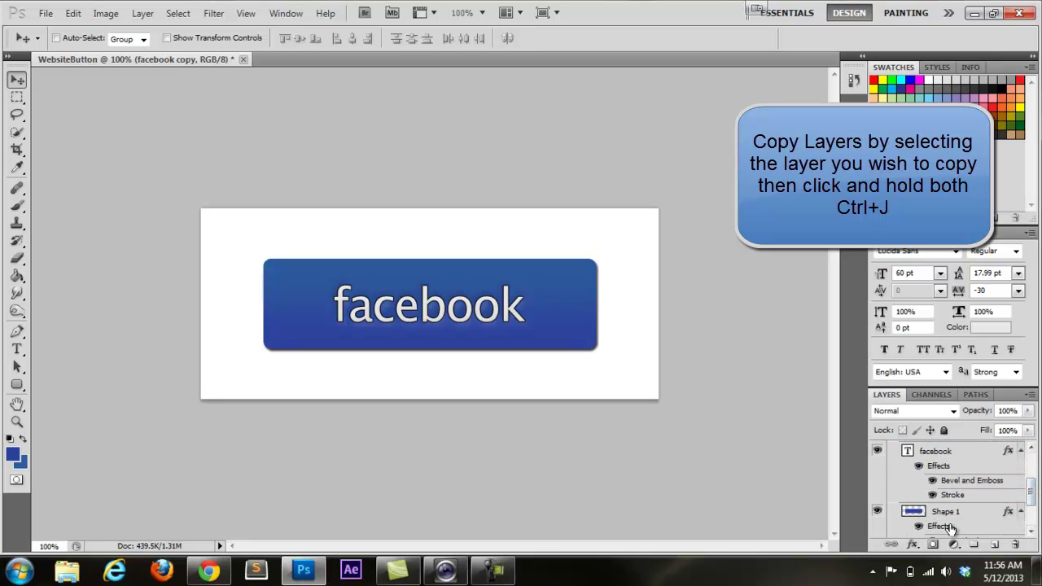
pyautogui.click(945, 510)
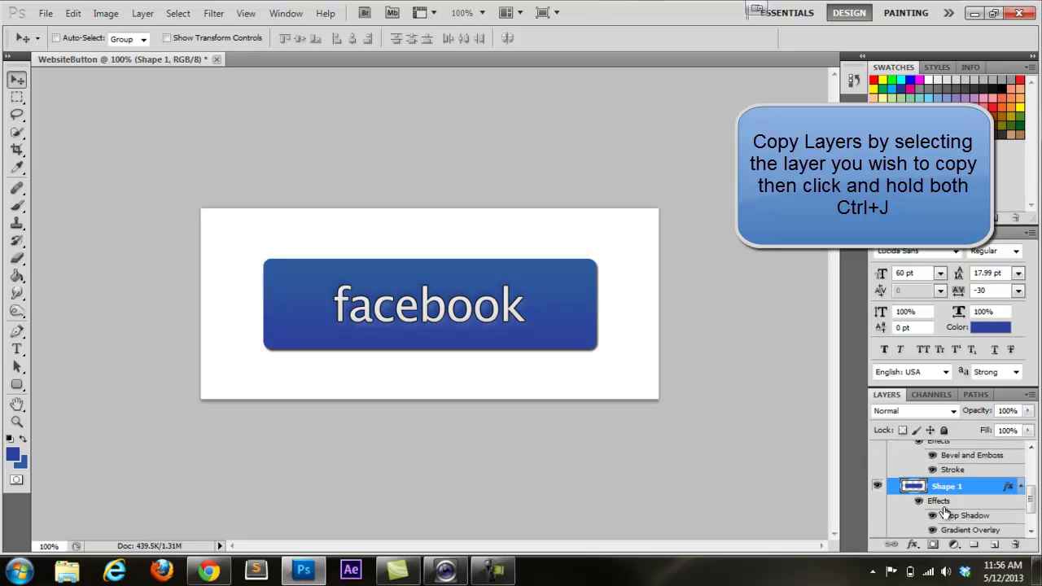
pyautogui.hotkey('ctrl', 'j')
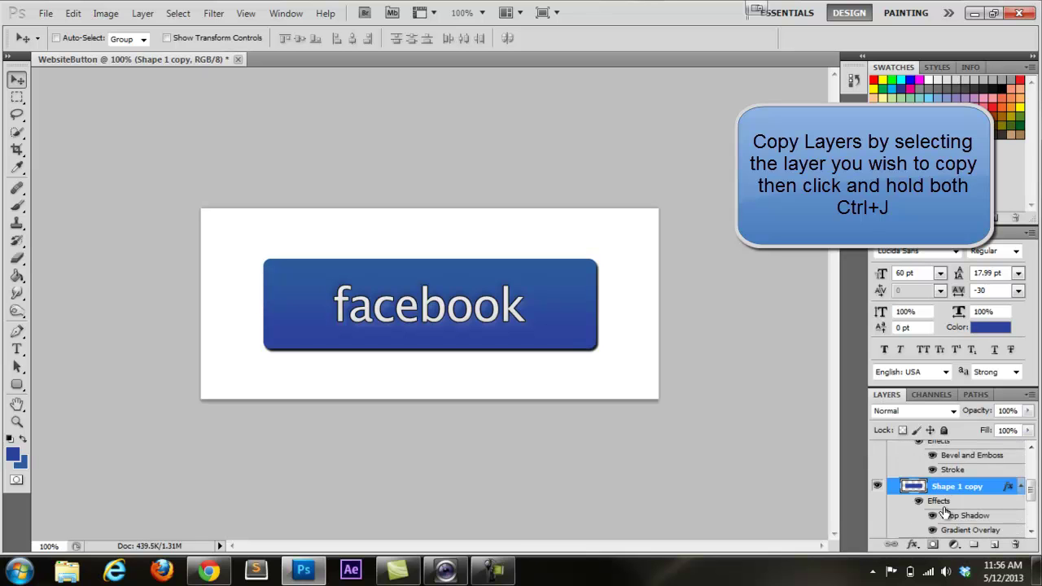
pyautogui.moveTo(956, 490); pyautogui.dragTo(934, 499)
pyautogui.scroll(-3, 1031, 489)
pyautogui.moveTo(1031, 489); pyautogui.dragTo(1030, 505)
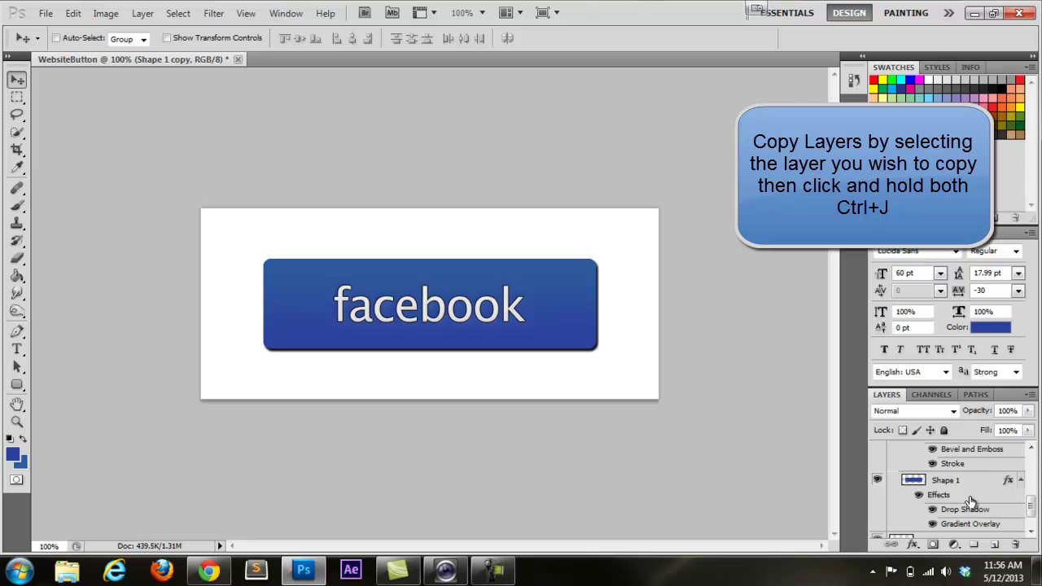
# Collapse the Button1 group and toggle its visibility to compare it with the duplicated layers
pyautogui.moveTo(1031, 499)
pyautogui.mouseDown()
pyautogui.moveTo(1032, 511)
pyautogui.moveTo(1031, 462)
pyautogui.moveTo(1026, 485)
pyautogui.mouseUp()
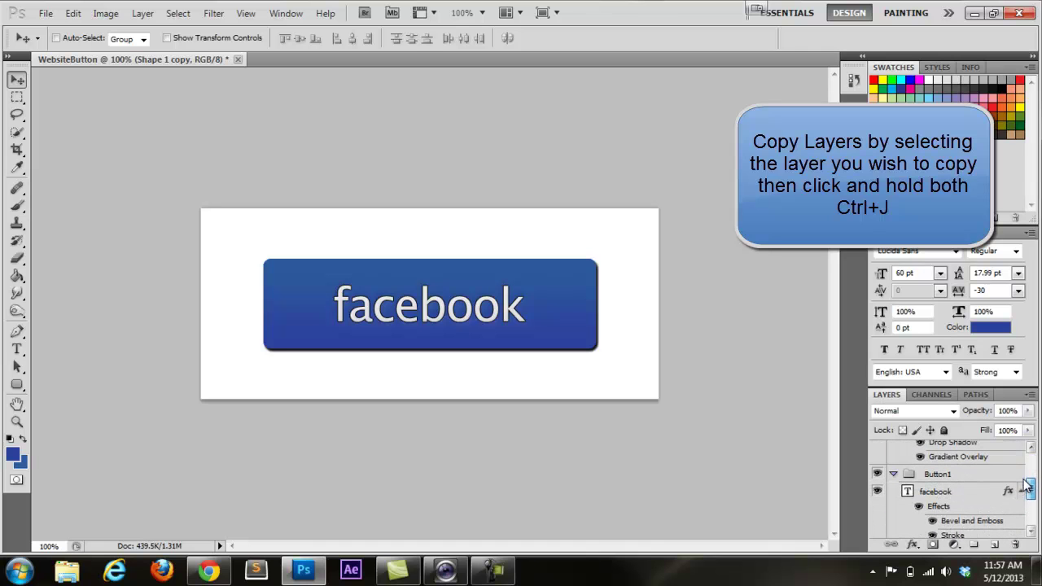
pyautogui.hotkey('ctrl', 'j')
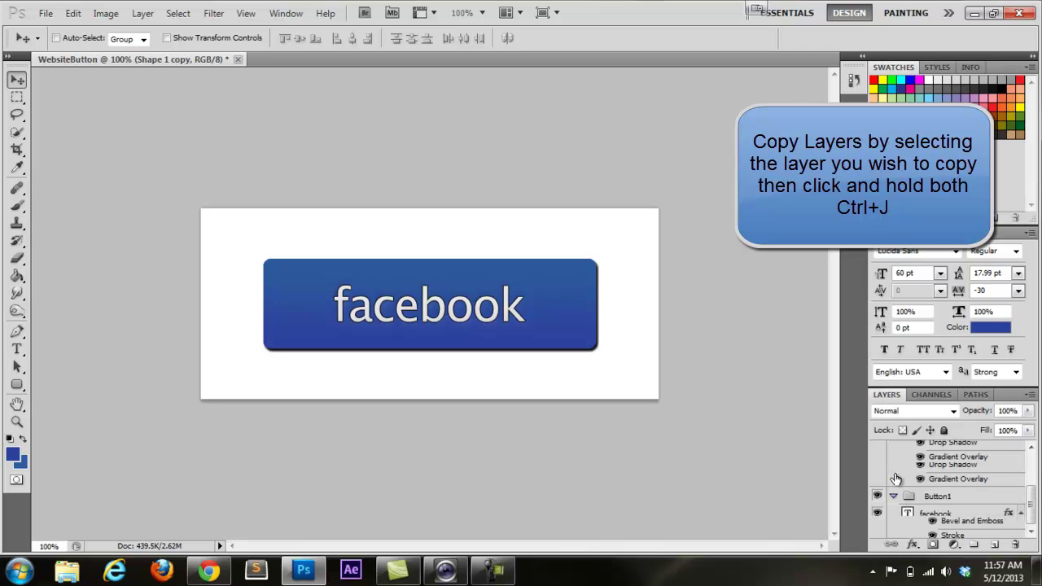
pyautogui.click(876, 499)
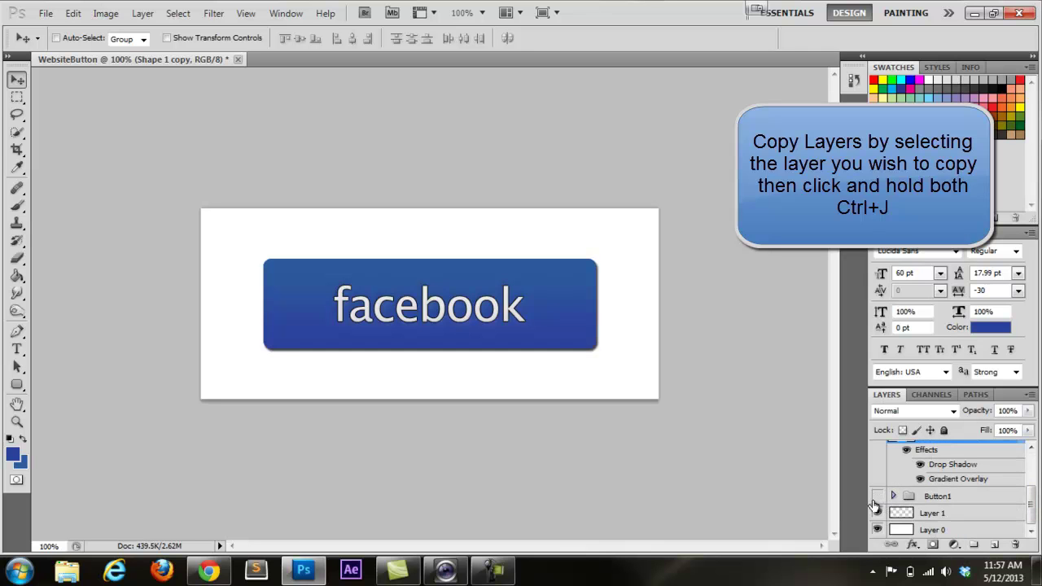
pyautogui.click(877, 500)
pyautogui.click(877, 500)
pyautogui.click(877, 498)
# Create a new layer group at the top of the layer stack and name it Button 2
pyautogui.click(1031, 448)
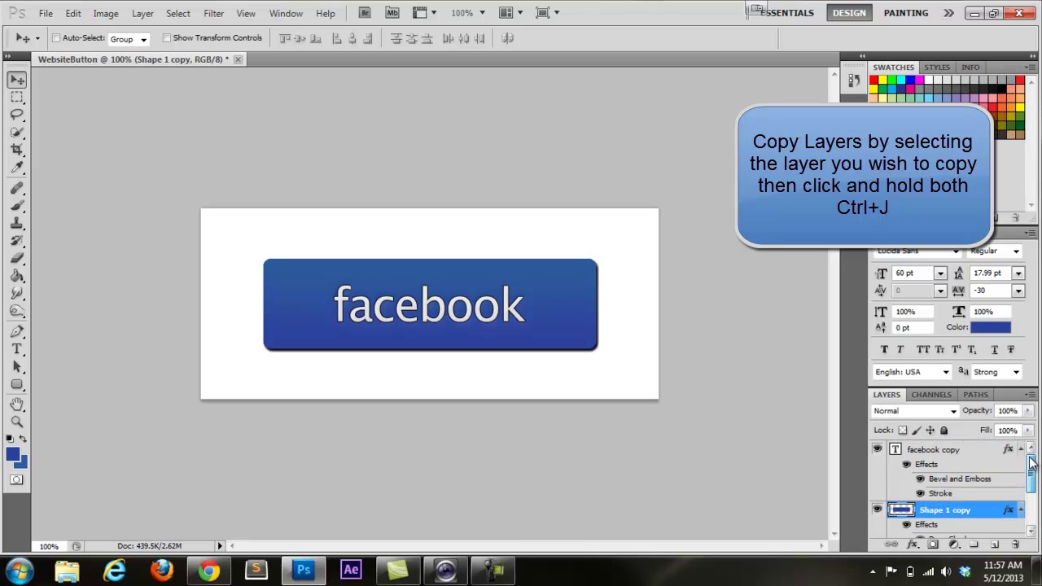
pyautogui.click(974, 544)
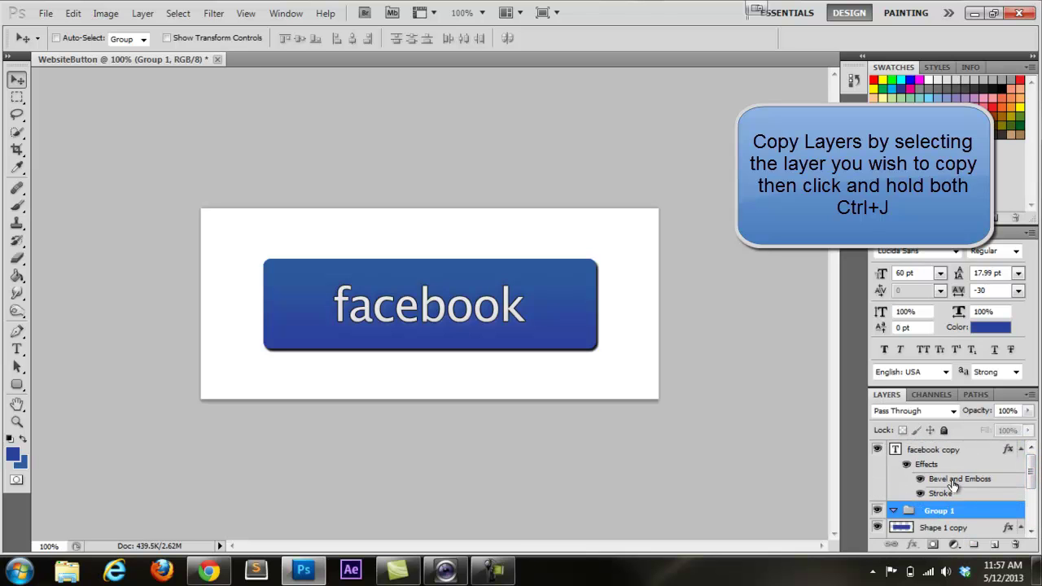
pyautogui.moveTo(943, 508); pyautogui.dragTo(934, 452)
pyautogui.doubleClick(934, 453)
pyautogui.write('bu')
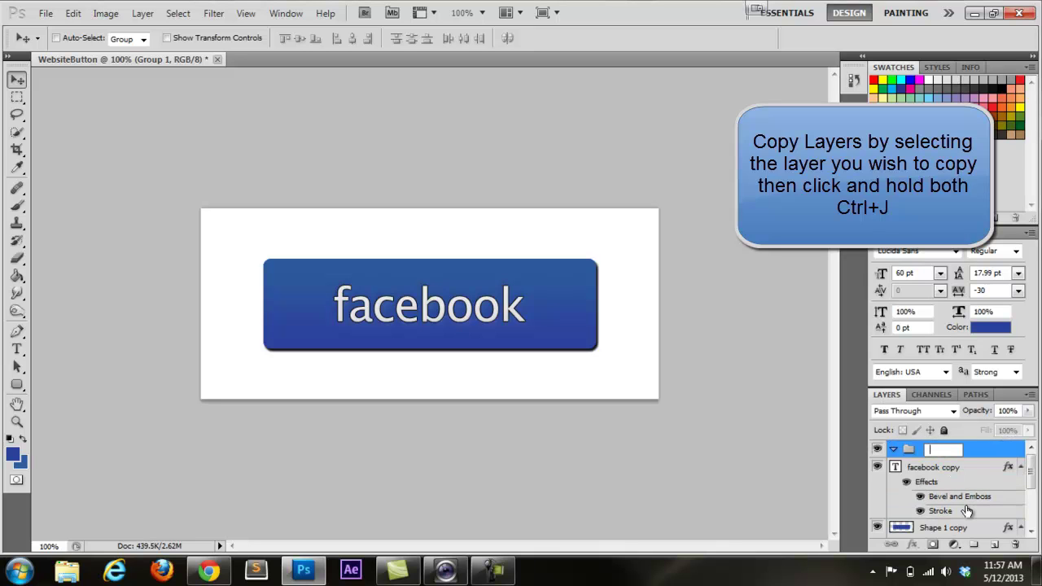
pyautogui.write('tton 2')
pyautogui.press('Return')
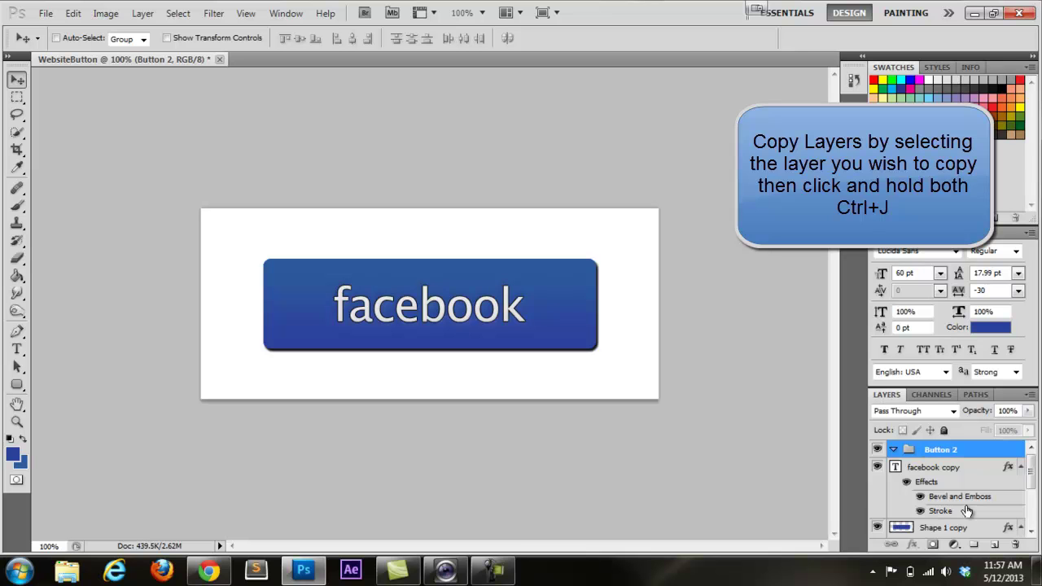
# Move the facebook copy and Shape 1 copy layers into the Button 2 group and collapse it
pyautogui.click(928, 468)
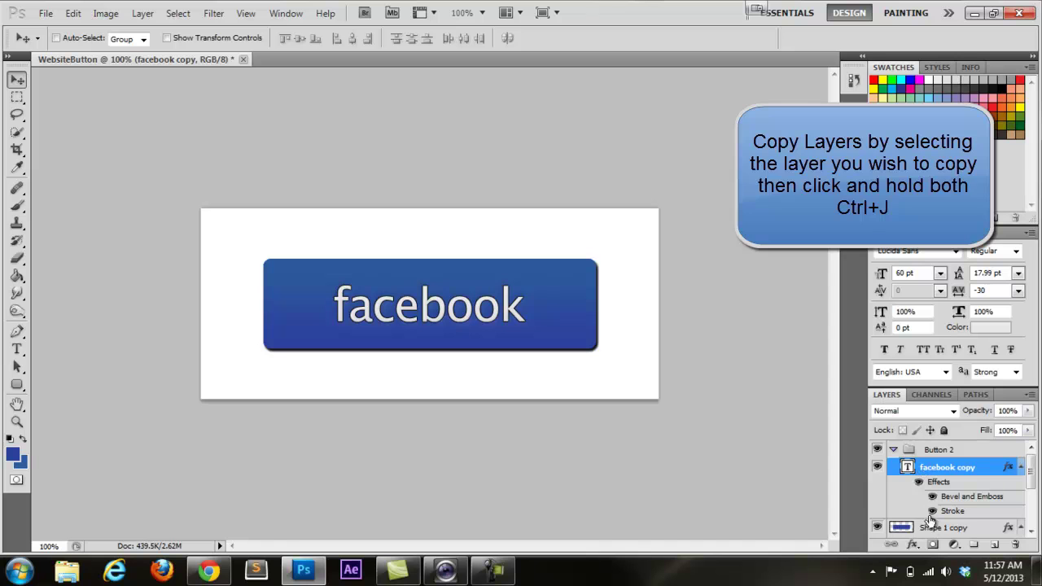
pyautogui.scroll(-1, 935, 521)
pyautogui.click(953, 486)
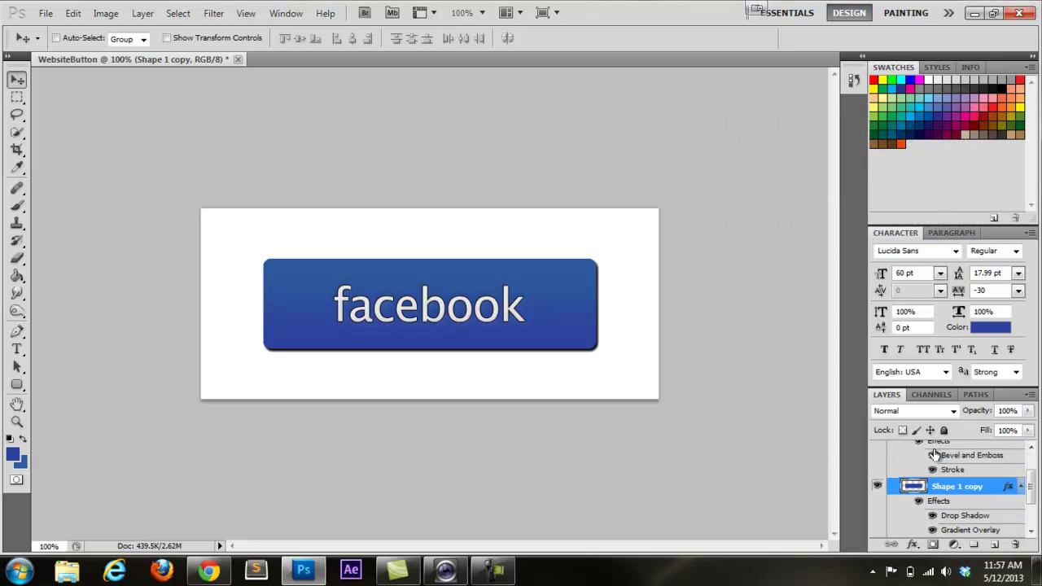
pyautogui.scroll(2, 1029, 464)
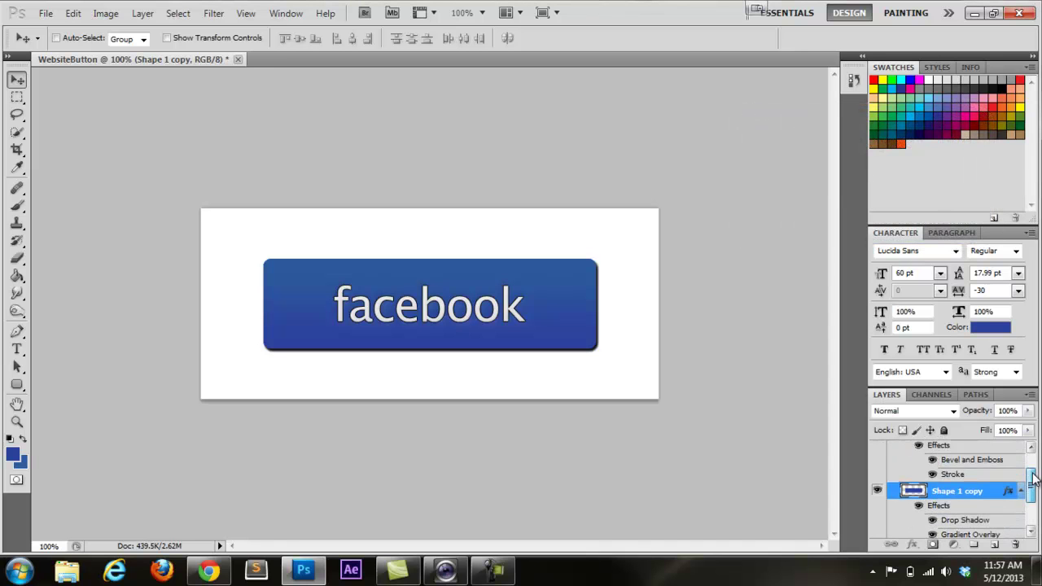
pyautogui.click(893, 450)
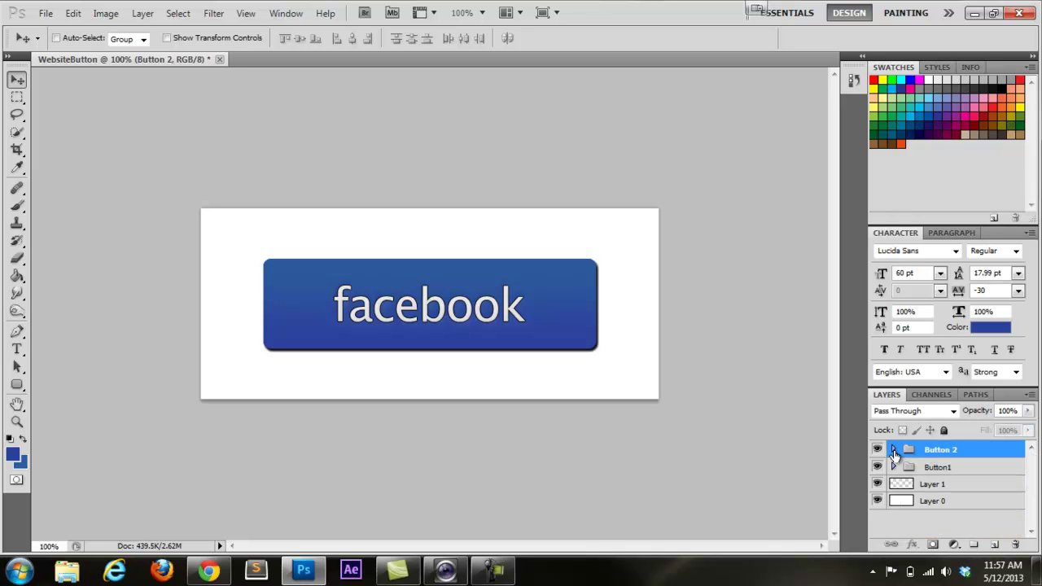
# In the Button 2 group, reverse the Gradient Overlay of the Shape 1 copy layer and turn off its Drop Shadow
pyautogui.click(894, 449)
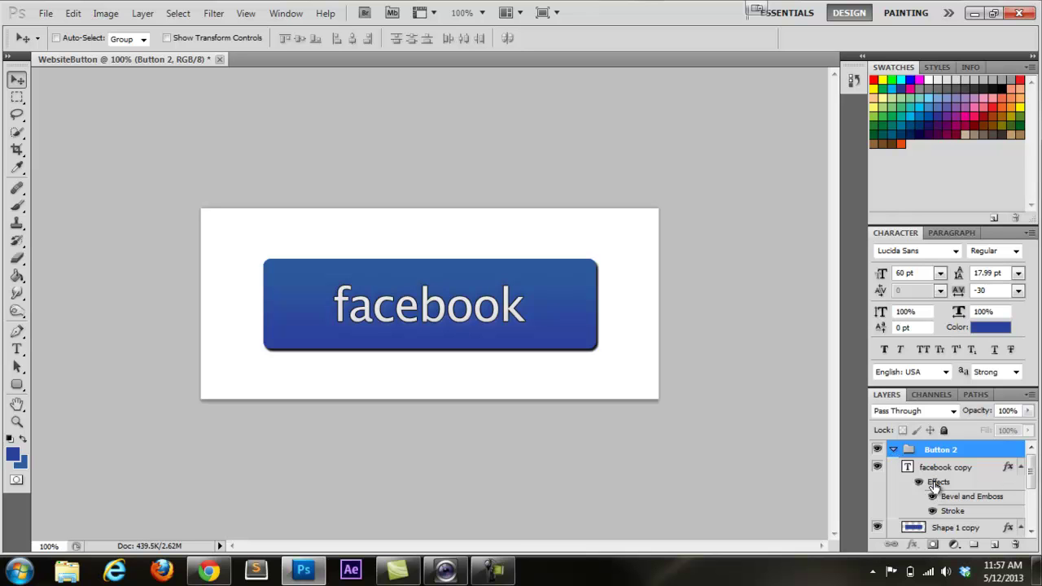
pyautogui.moveTo(1030, 462); pyautogui.dragTo(1033, 492)
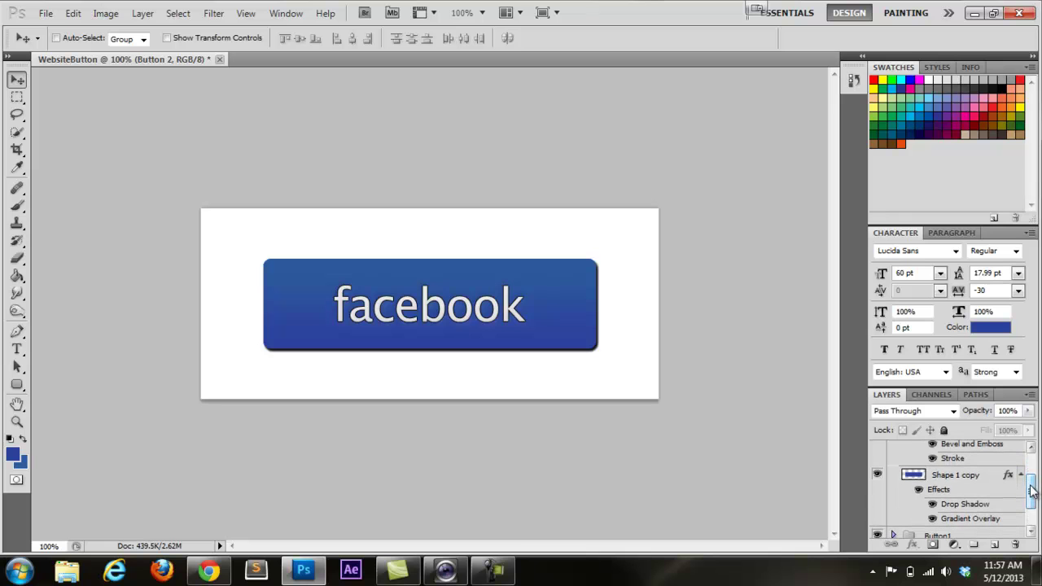
pyautogui.doubleClick(968, 519)
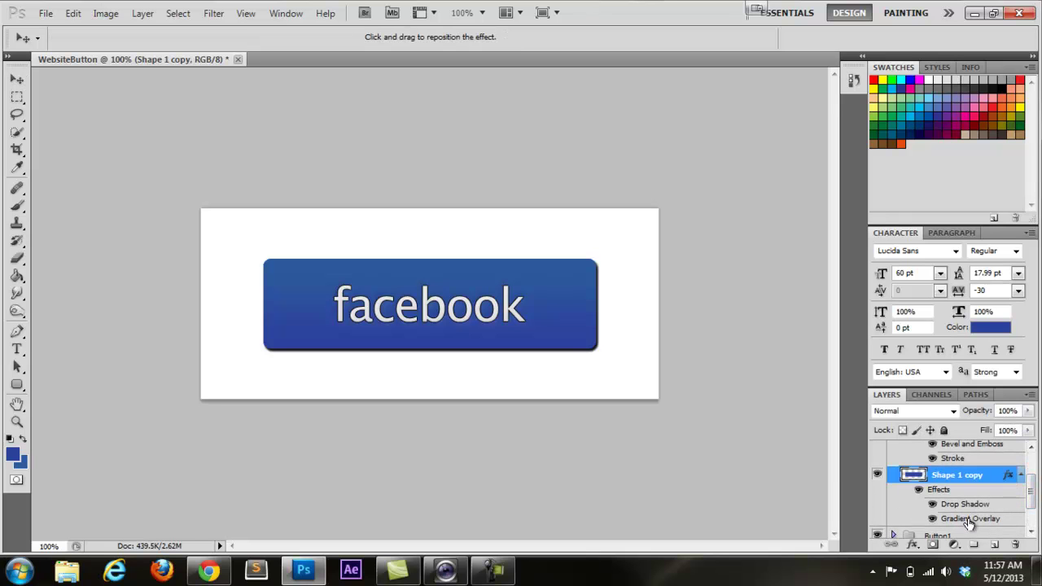
pyautogui.click(894, 247)
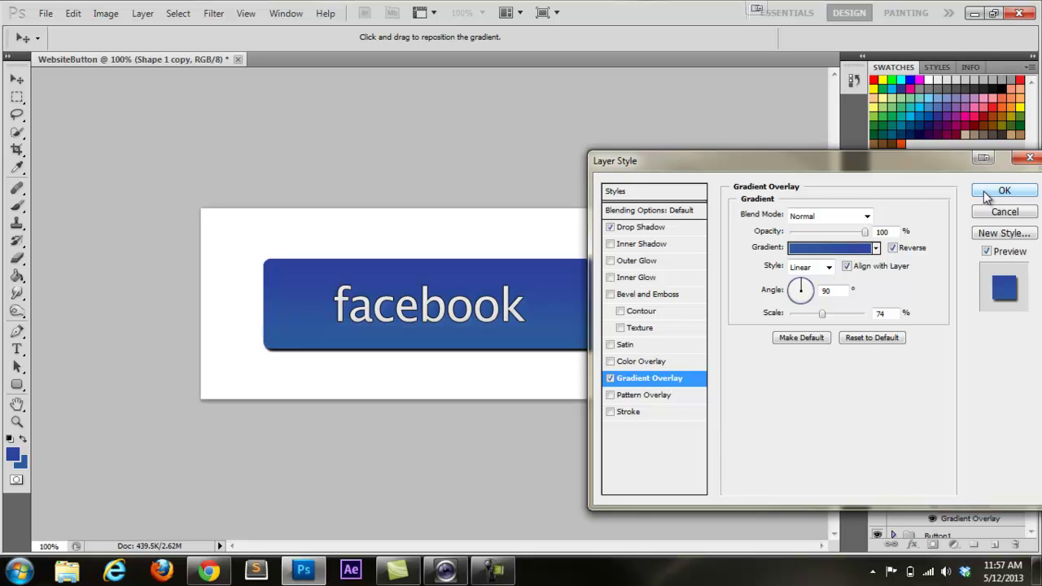
pyautogui.click(611, 228)
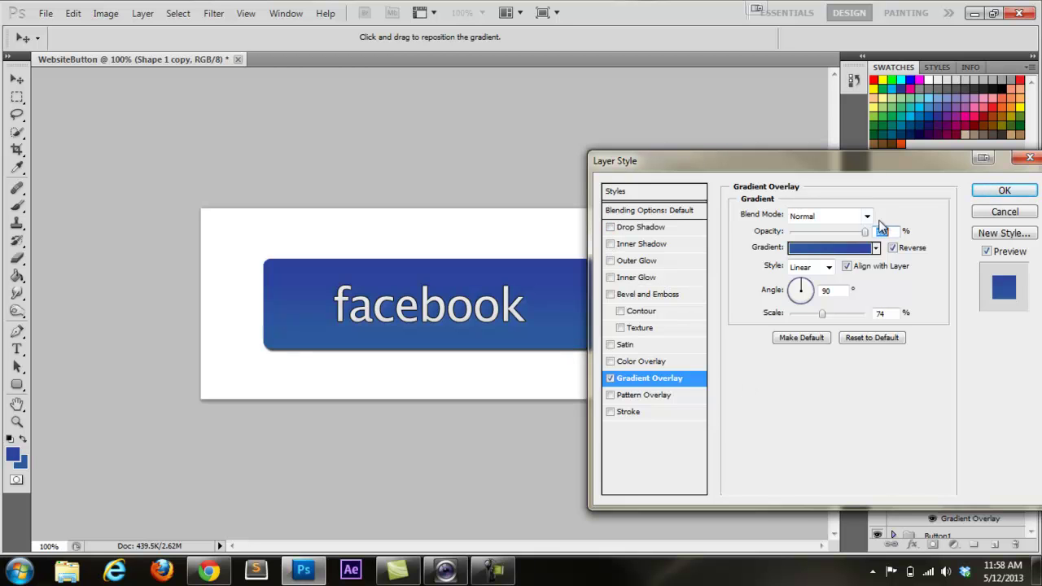
pyautogui.click(1002, 192)
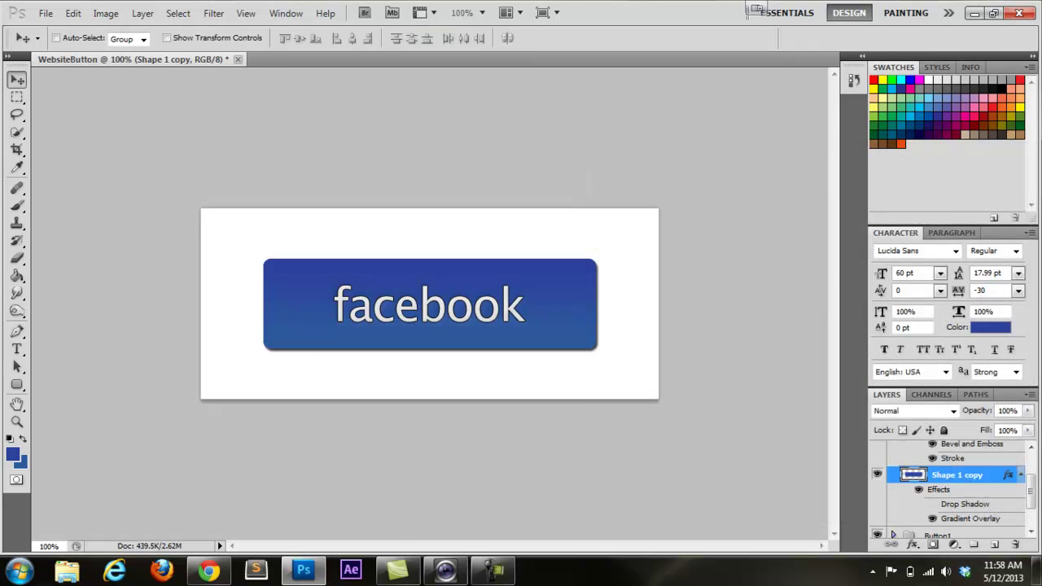
# Collapse the Button 2 group and move the Button1 group above it in the layer stack
pyautogui.moveTo(1031, 487); pyautogui.dragTo(1031, 461)
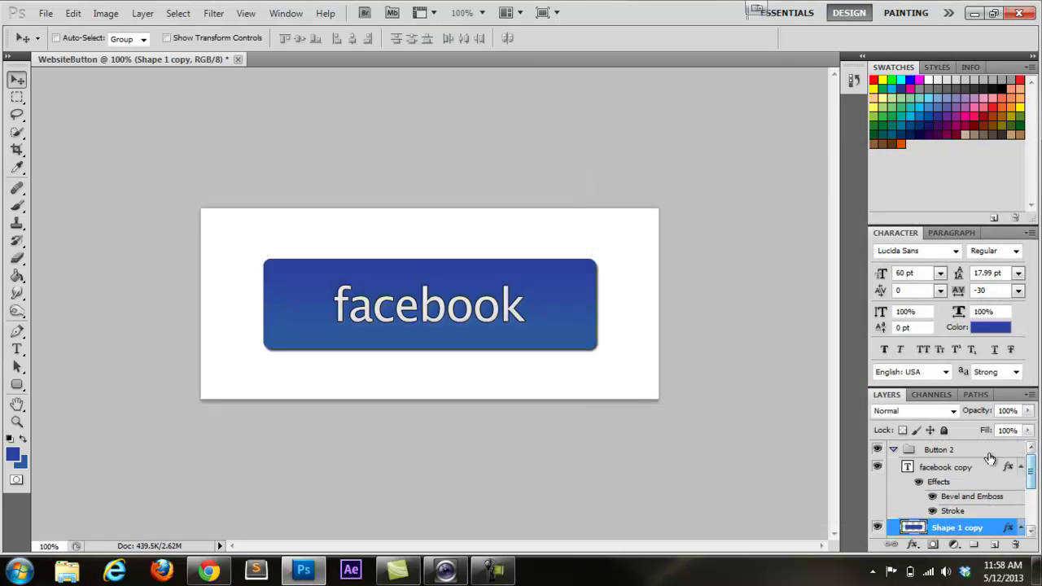
pyautogui.click(893, 450)
pyautogui.click(879, 467)
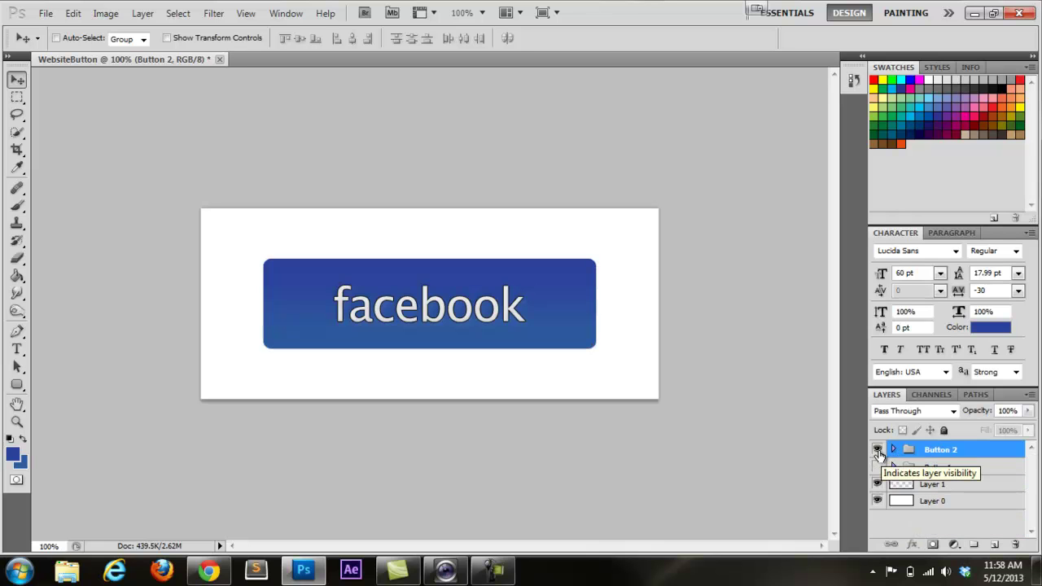
pyautogui.click(879, 466)
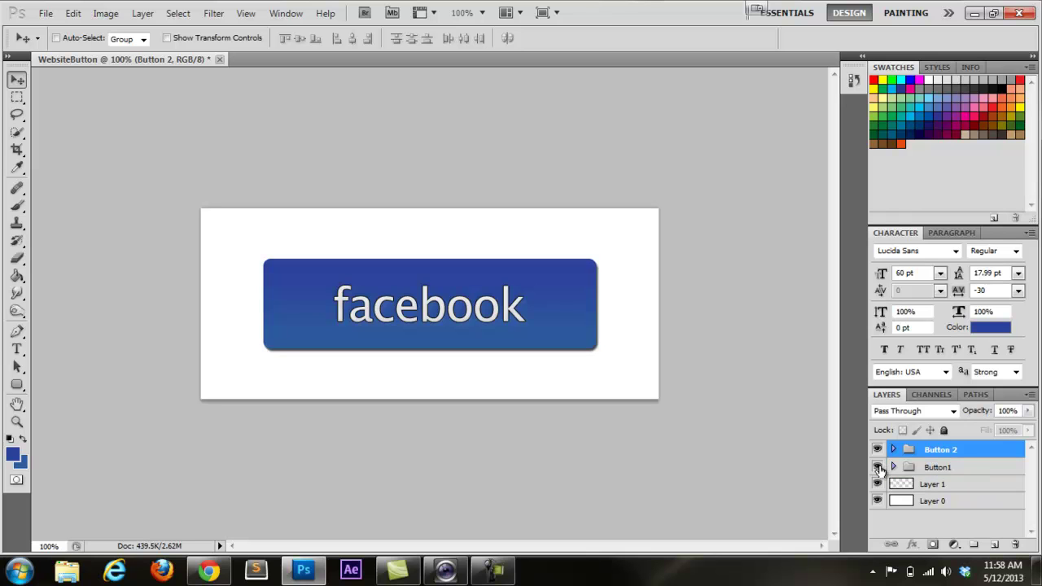
pyautogui.moveTo(923, 471); pyautogui.dragTo(918, 442)
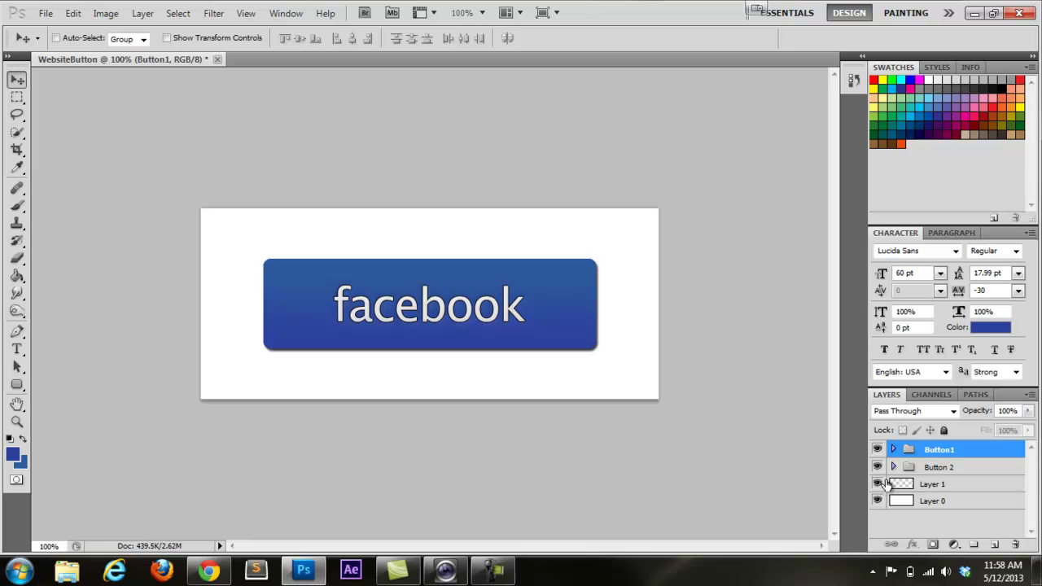
# Toggle the Button1 group's visibility repeatedly to compare both button states, and hide the white background Layer 0
pyautogui.click(878, 451)
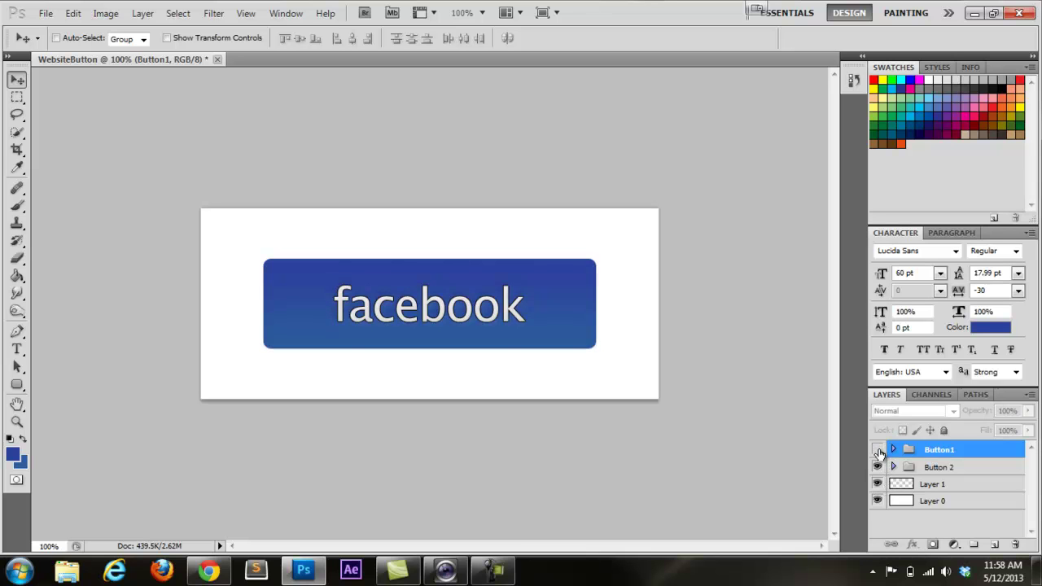
pyautogui.click(878, 450)
pyautogui.click(878, 450)
pyautogui.click(878, 450)
pyautogui.click(878, 450)
pyautogui.click(878, 451)
pyautogui.click(878, 450)
pyautogui.click(878, 450)
pyautogui.click(878, 450)
pyautogui.click(878, 451)
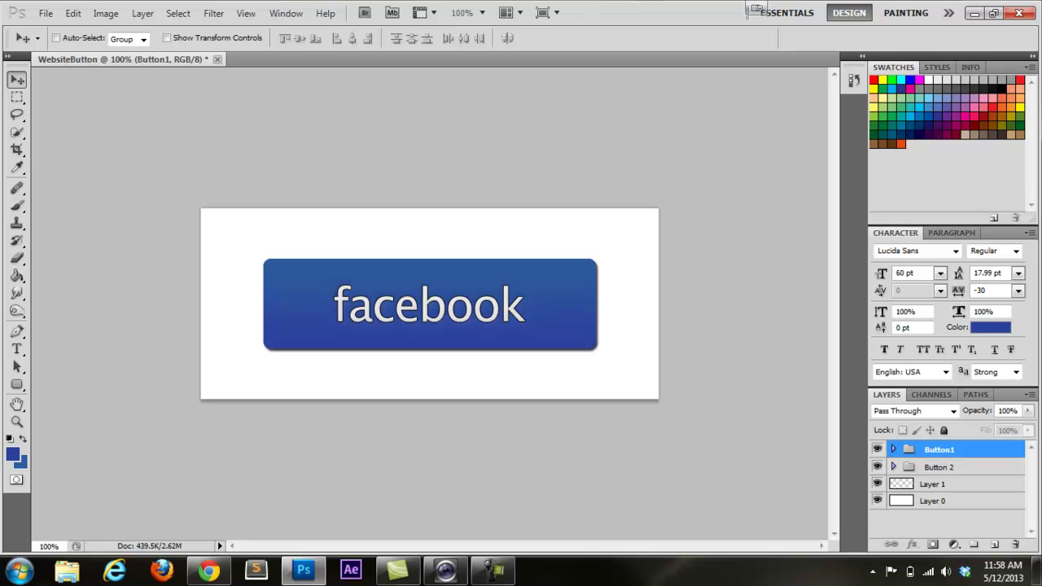
pyautogui.click(879, 501)
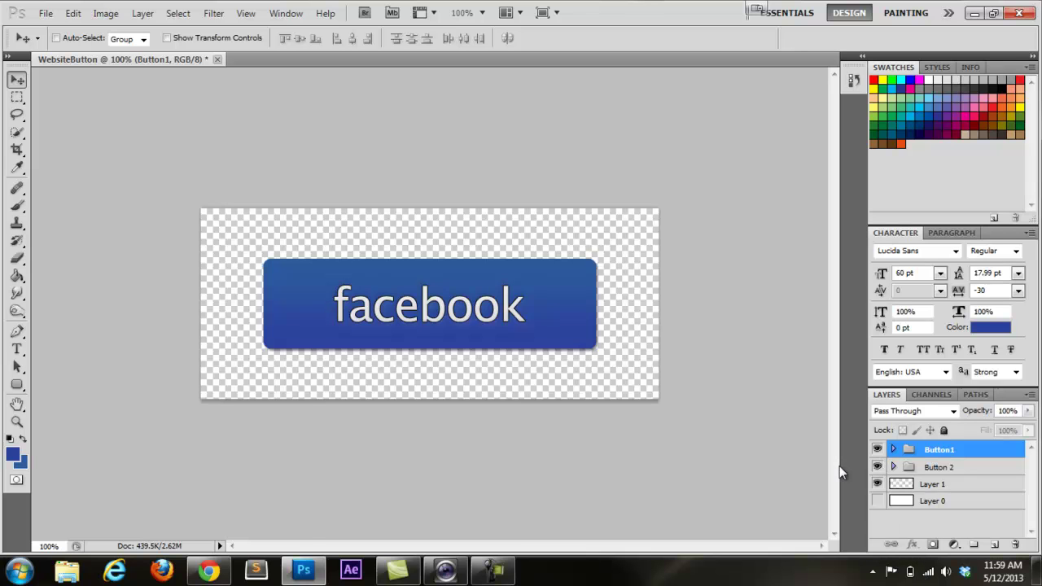
# Open Notepad and enter the opening <html> and <body> tags on separate lines
pyautogui.click(18, 572)
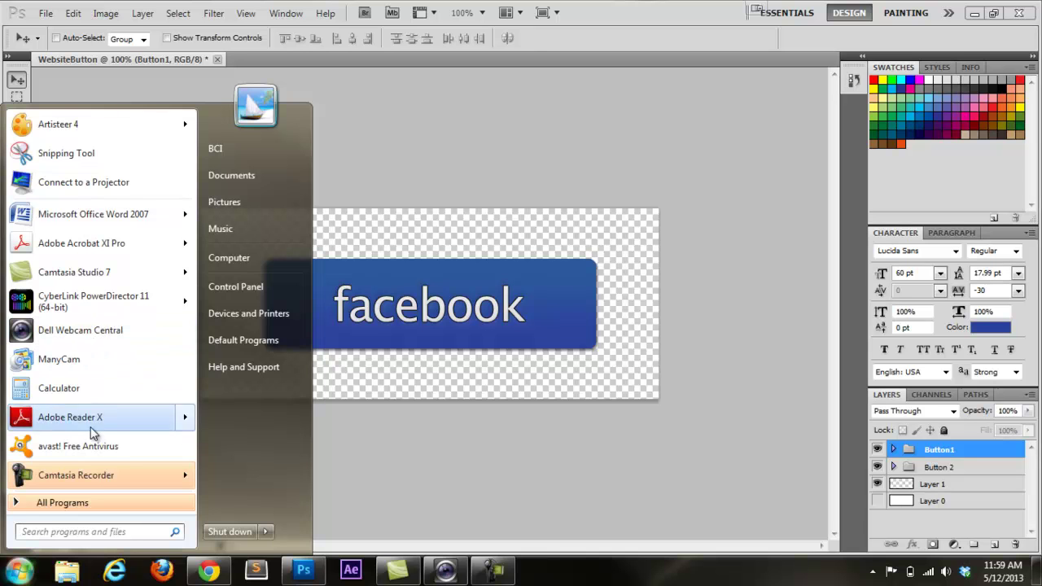
pyautogui.write('note')
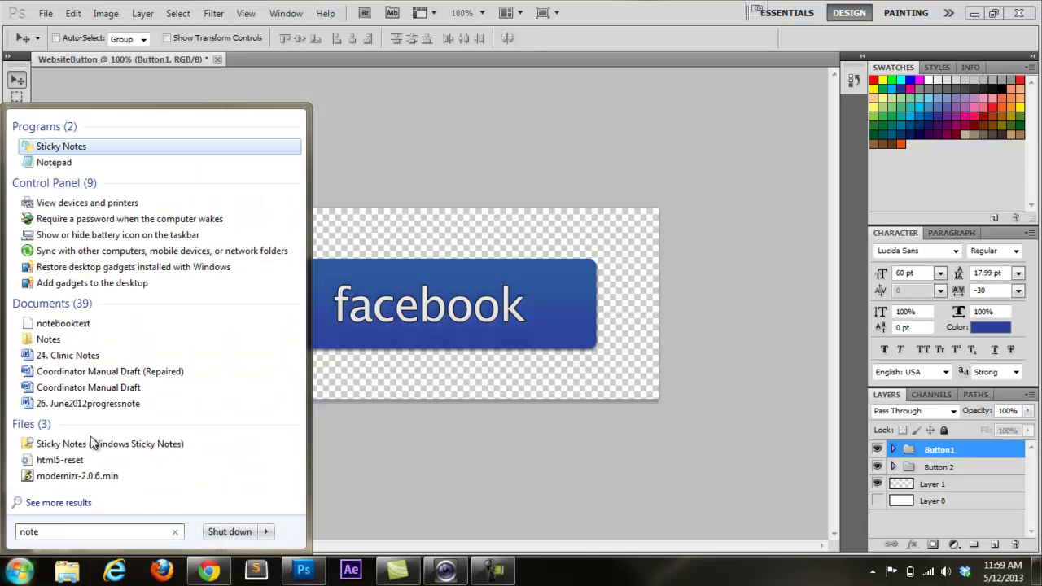
pyautogui.click(57, 163)
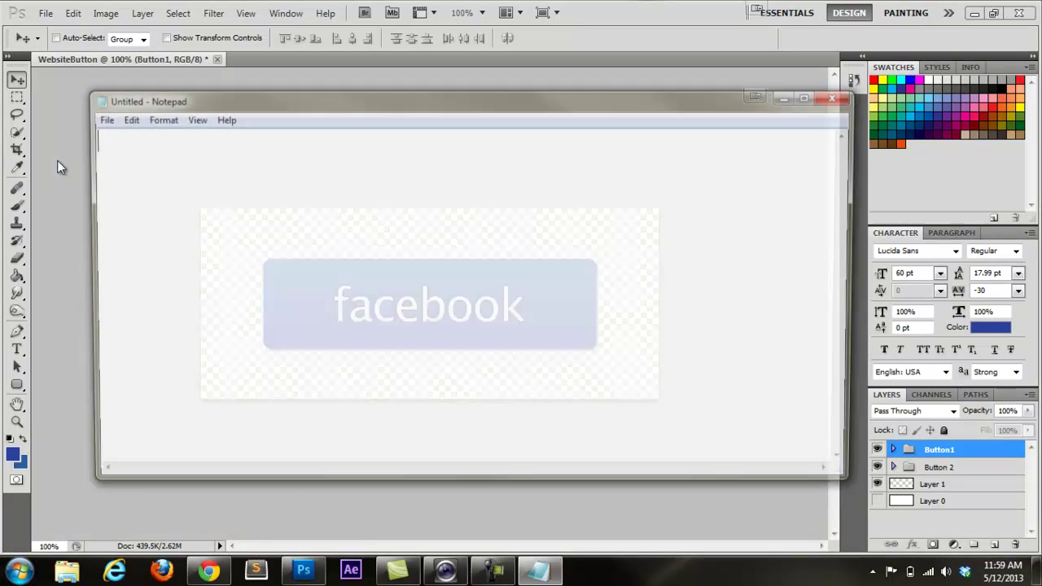
pyautogui.write('<html>')
pyautogui.press('Return')
pyautogui.write('<body>')
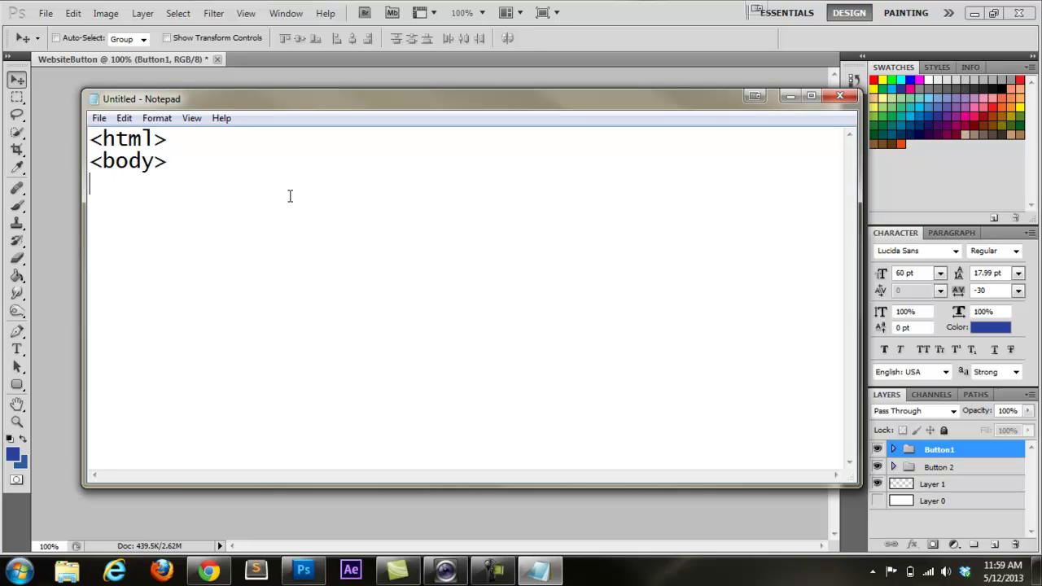
# Add the closing </body> and </html> tags on separate lines, leaving an empty line between the body tags
pyautogui.write('</body>')
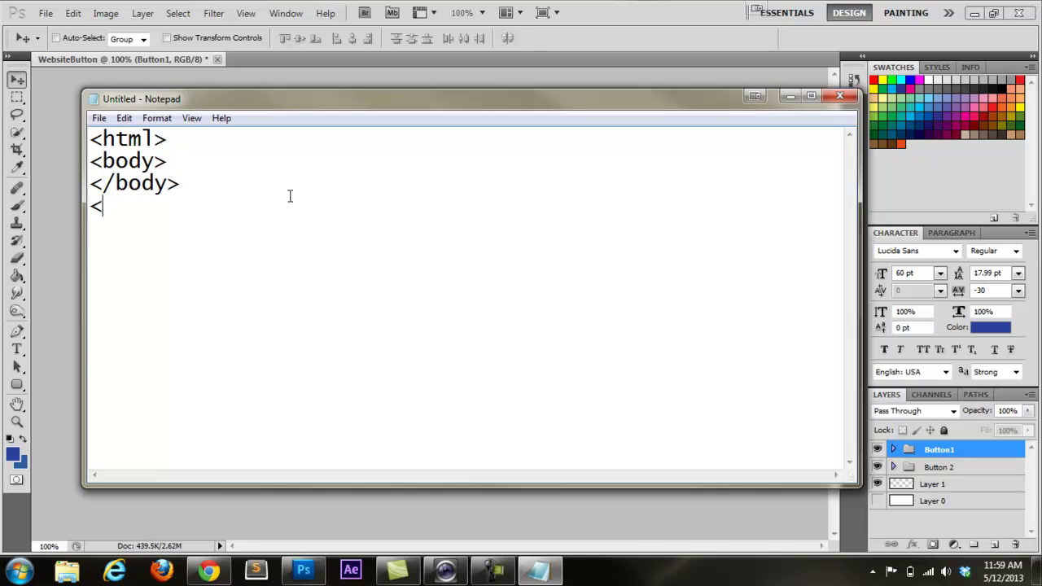
pyautogui.write('html')
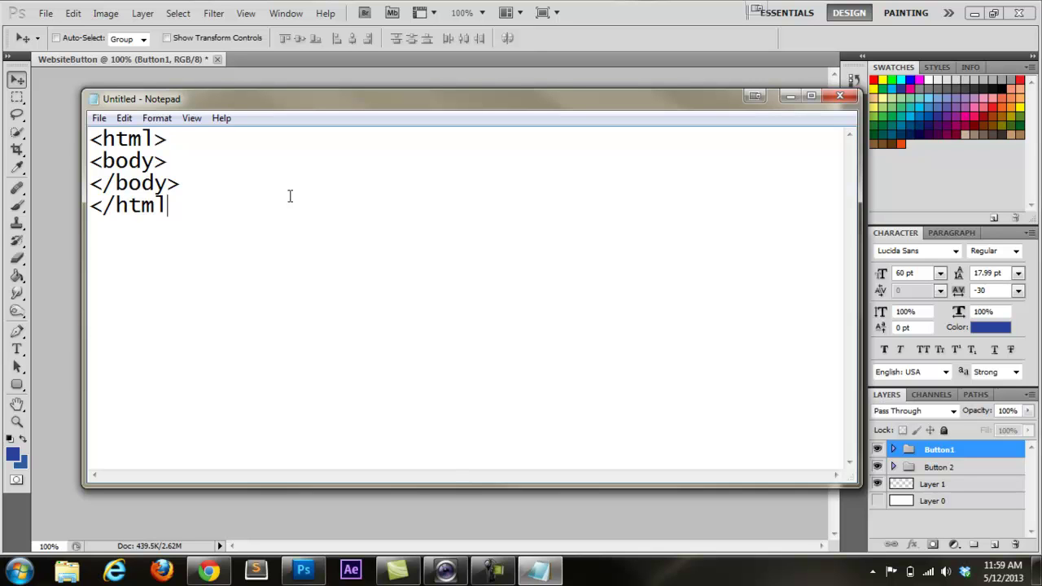
pyautogui.write('><')
pyautogui.press('BackSpace')
pyautogui.write('\\')
pyautogui.press('BackSpace')
pyautogui.press('Return')
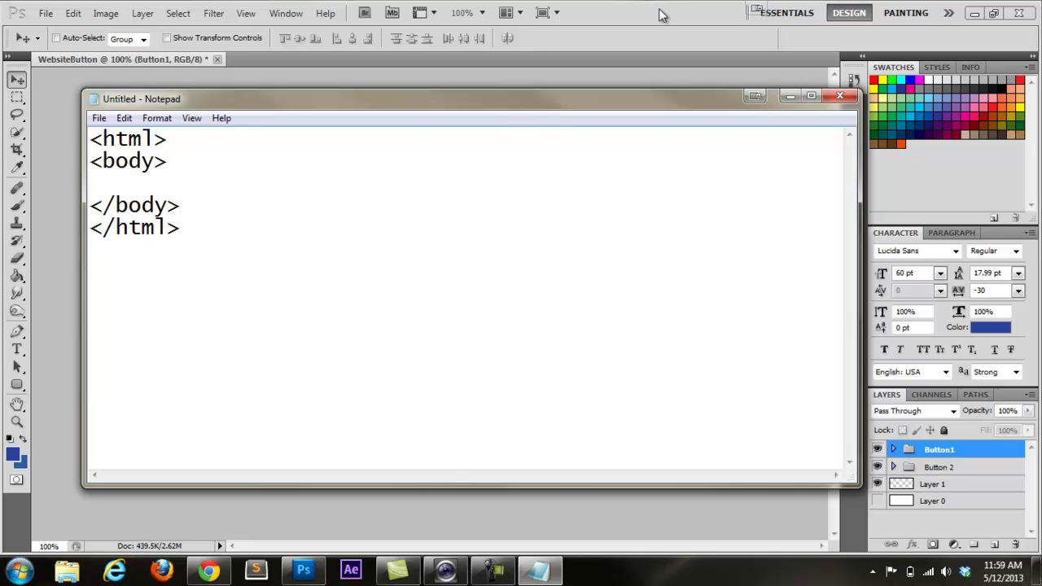
pyautogui.click(209, 570)
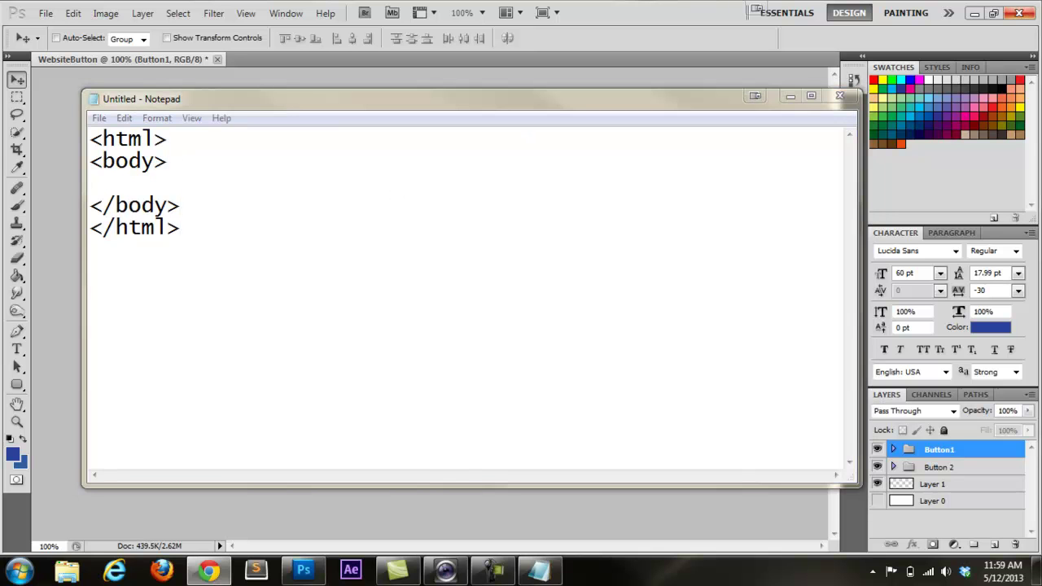
pyautogui.click(628, 290)
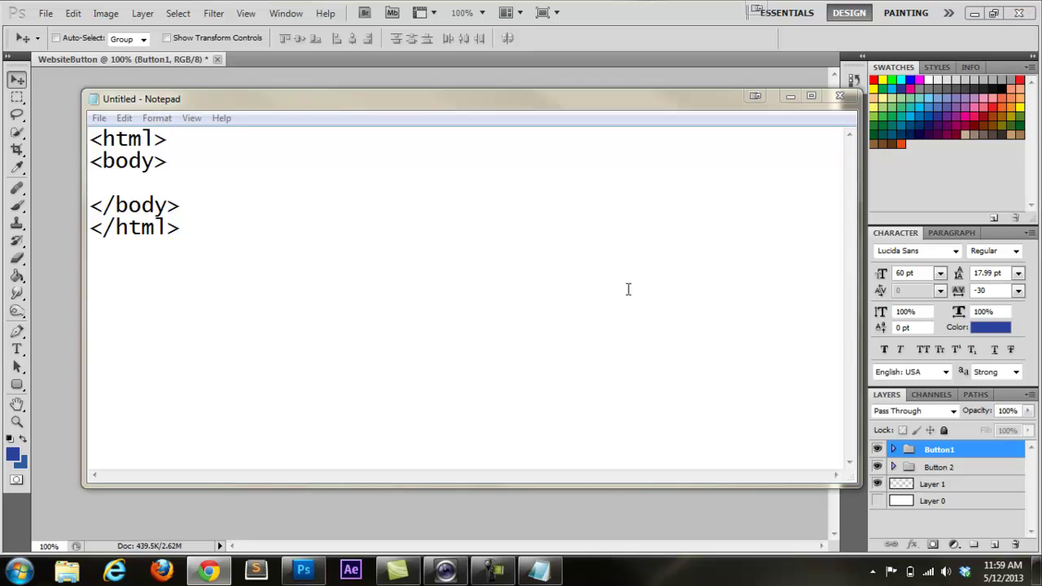
pyautogui.click(161, 178)
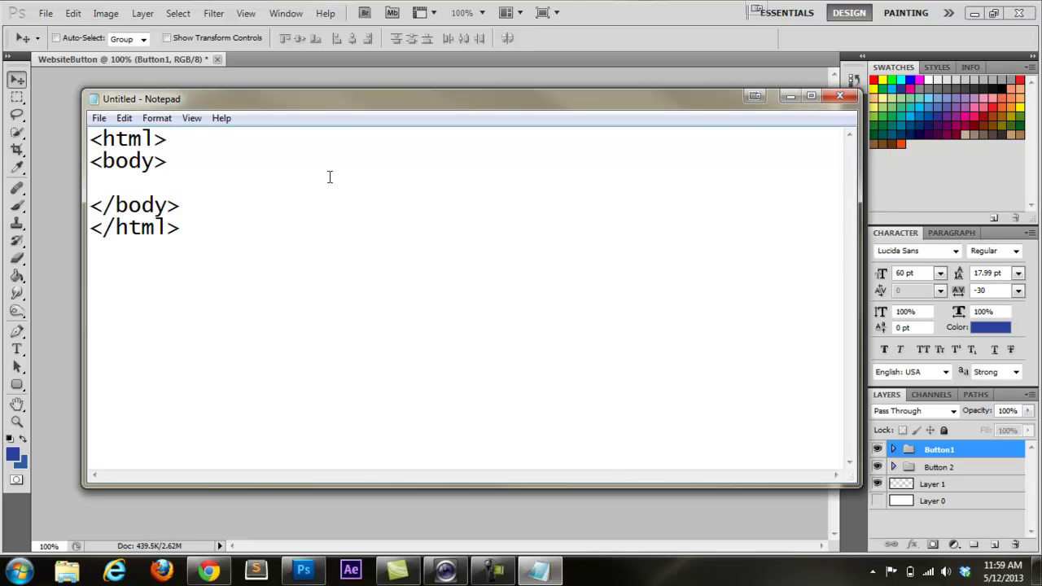
# Switch back to Photoshop, hide the Button 2 group and save the document as a PSD named facebook in Documents with Maximize Compatibility on
pyautogui.click(794, 96)
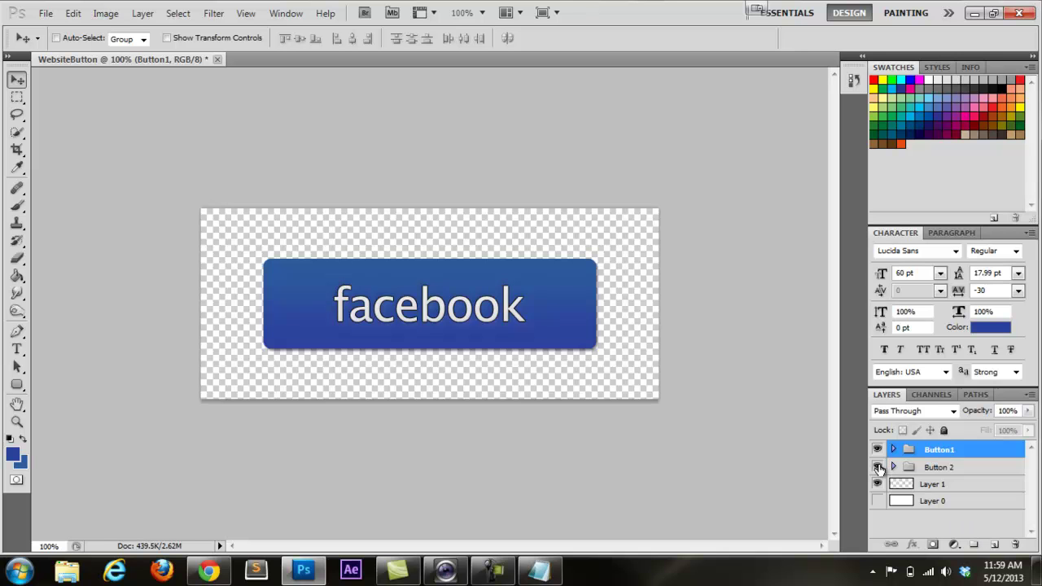
pyautogui.click(45, 14)
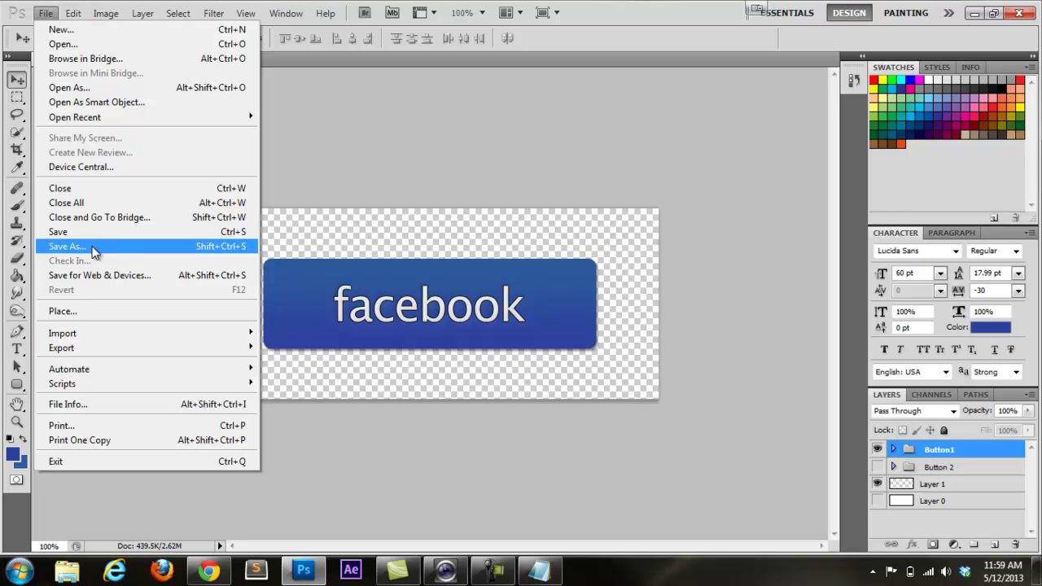
pyautogui.click(91, 252)
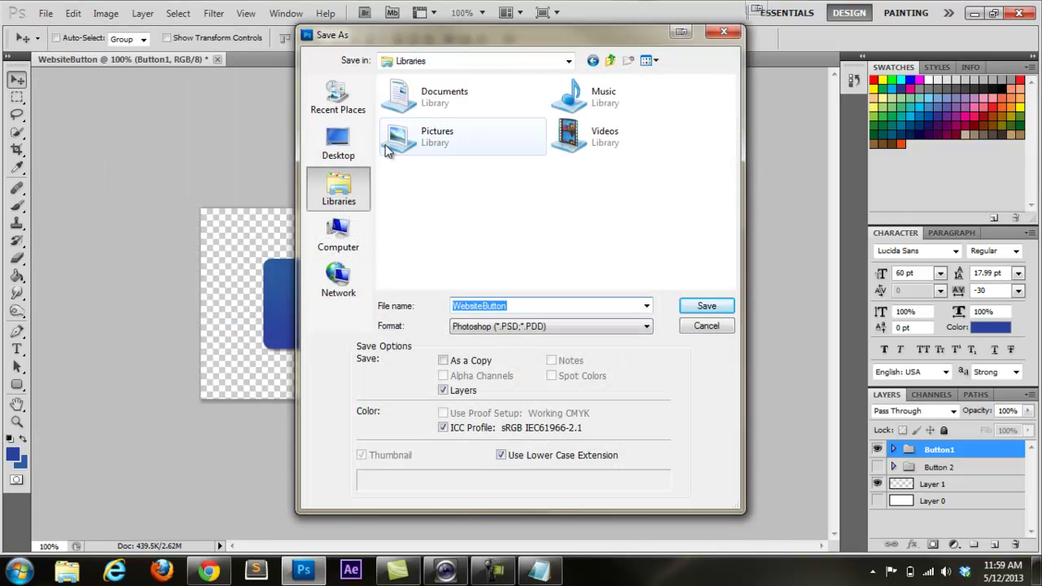
pyautogui.click(411, 110)
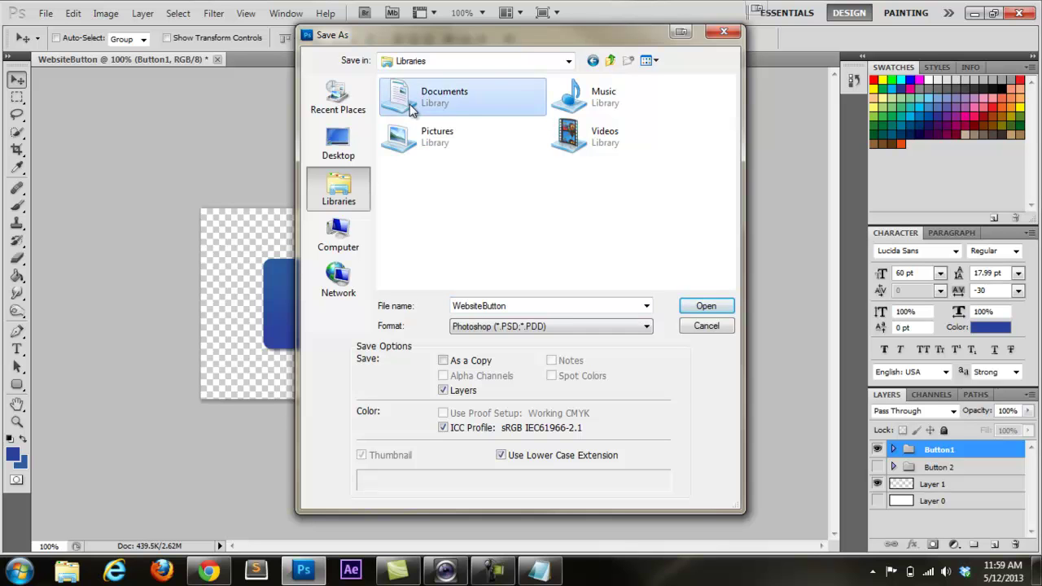
pyautogui.doubleClick(411, 110)
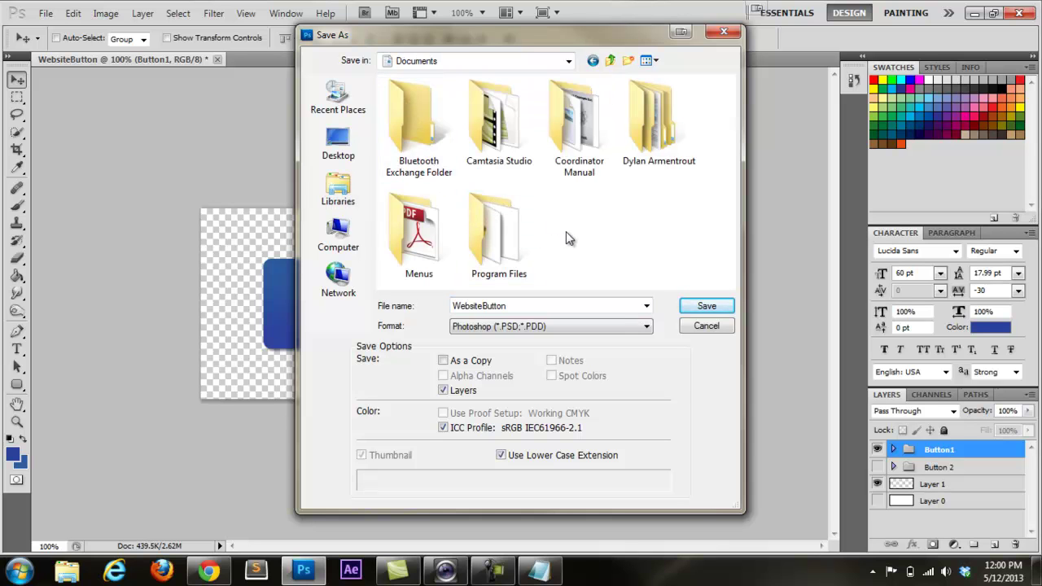
pyautogui.doubleClick(530, 305)
pyautogui.write('face')
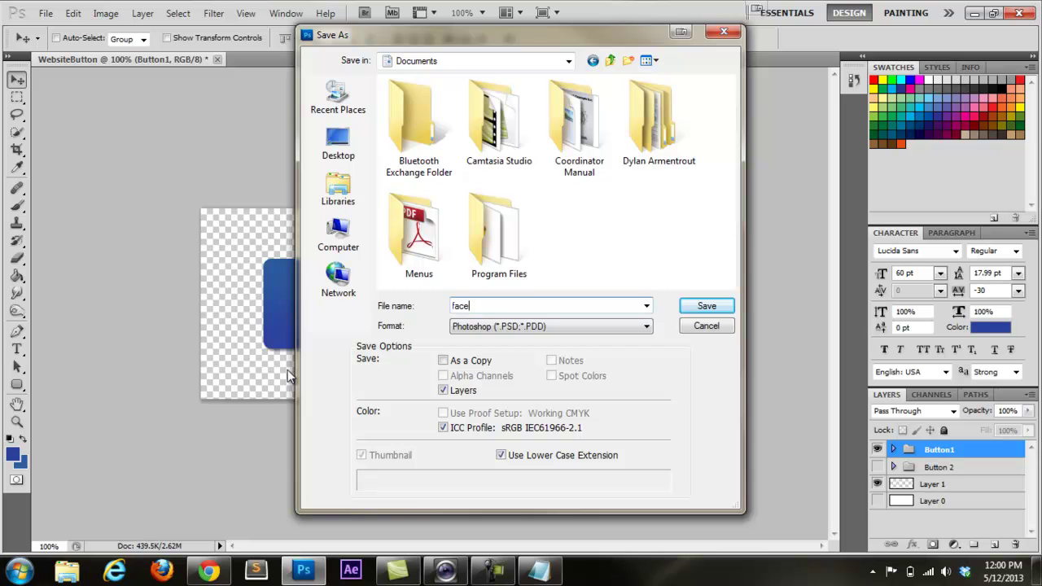
pyautogui.write('book')
pyautogui.click(707, 307)
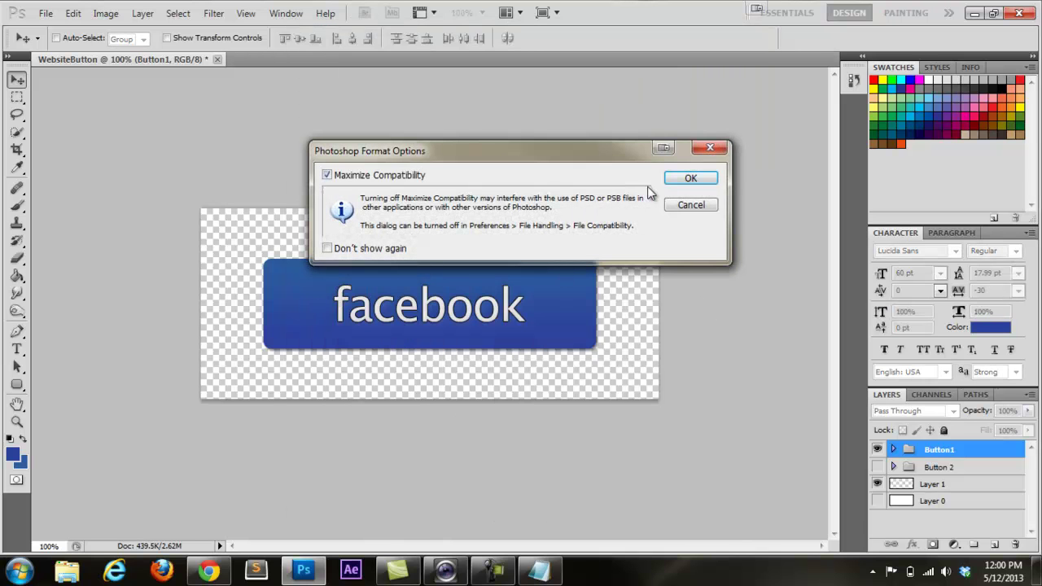
pyautogui.click(688, 179)
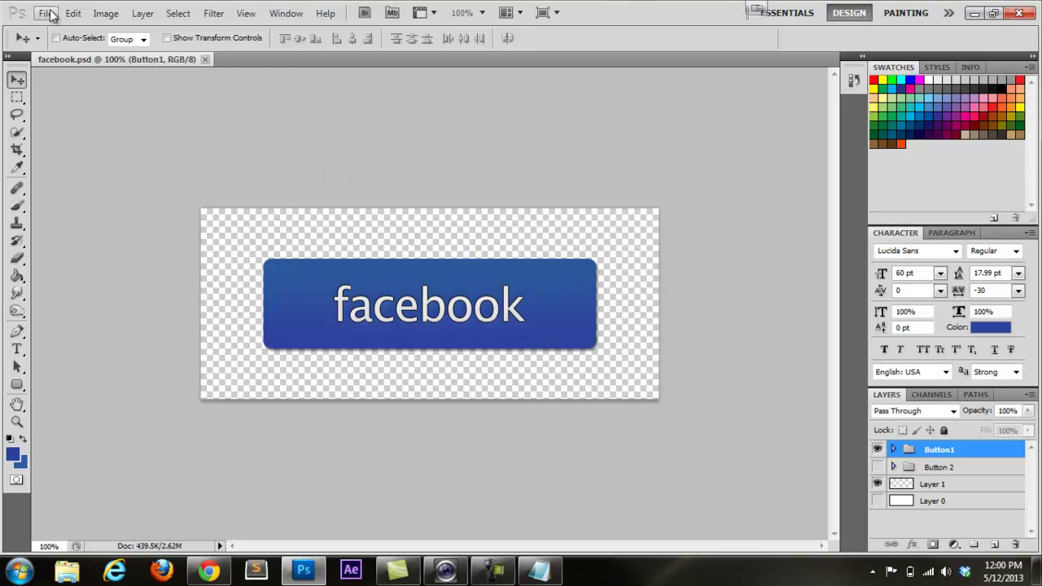
# Save a PNG copy of the visible Button1 state as facebook.png in My Documents
pyautogui.click(46, 14)
pyautogui.click(92, 248)
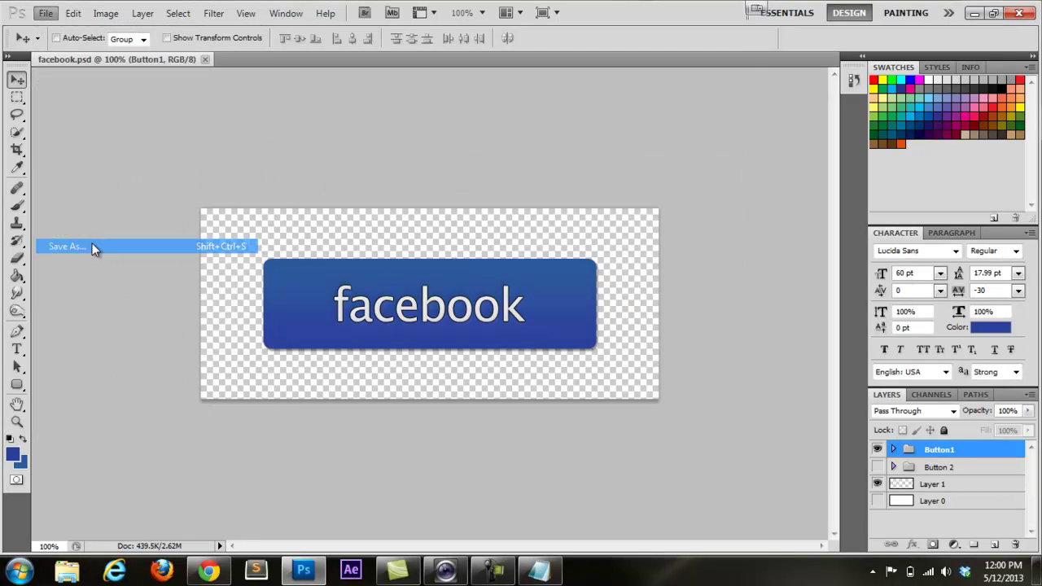
pyautogui.click(567, 326)
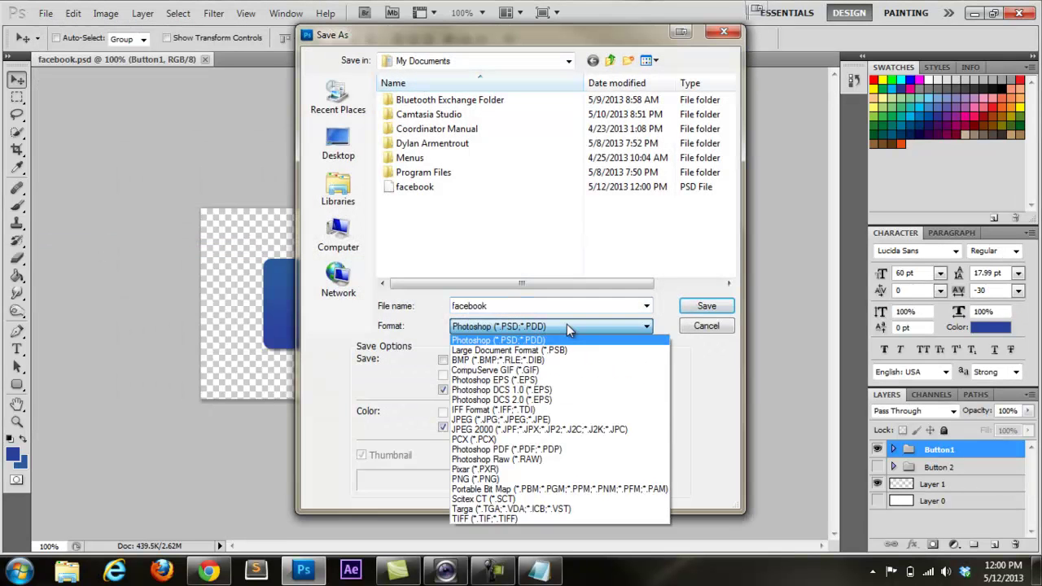
pyautogui.click(535, 479)
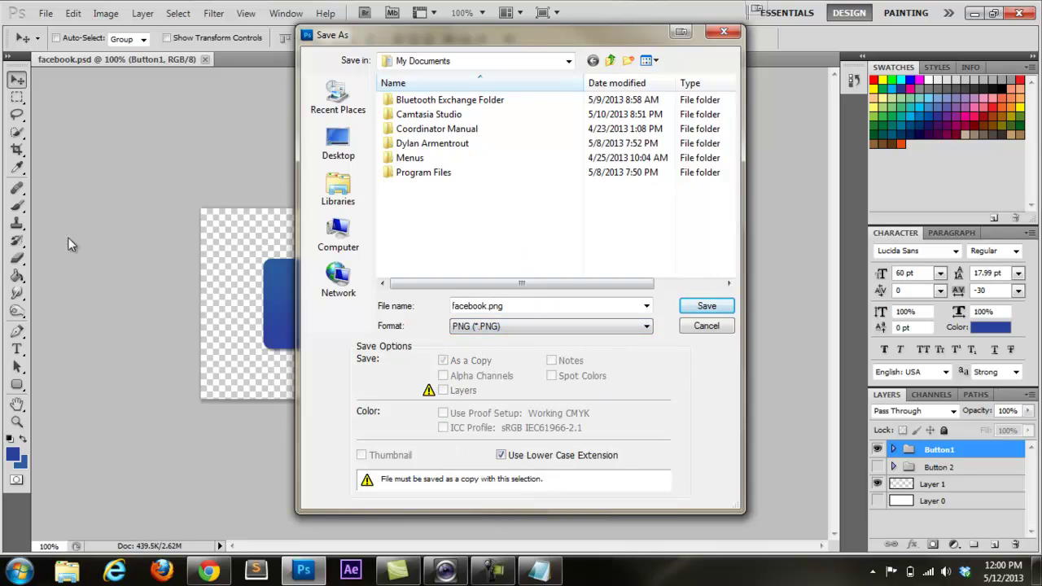
pyautogui.click(706, 308)
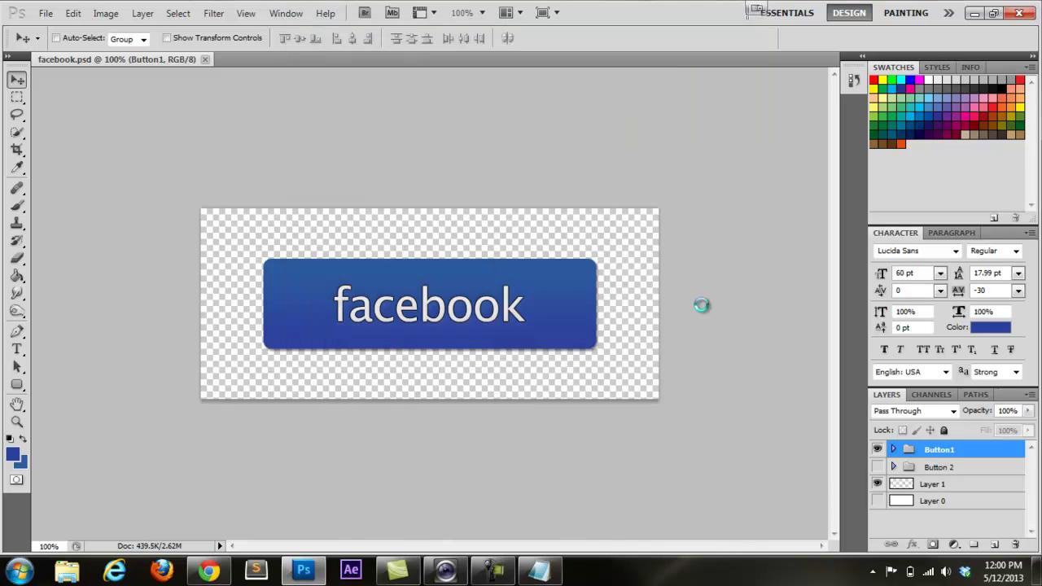
# Accept the PNG options for the first export, hide the Button1 group and show the Button 2 group
pyautogui.click(588, 193)
pyautogui.click(878, 451)
pyautogui.click(877, 467)
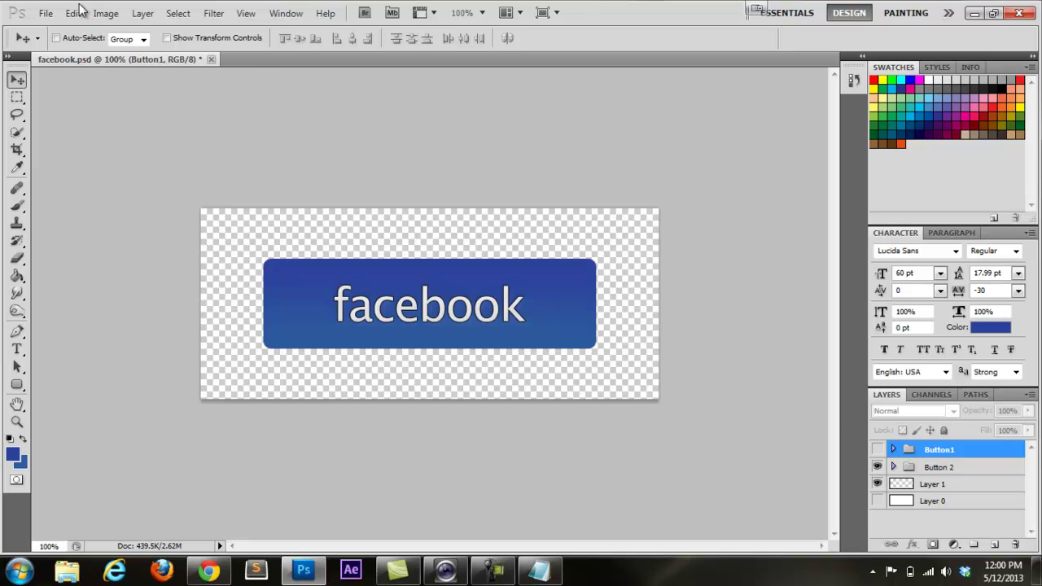
# Save a PNG copy of the visible Button 2 state as facebookroll.png in My Documents
pyautogui.click(52, 13)
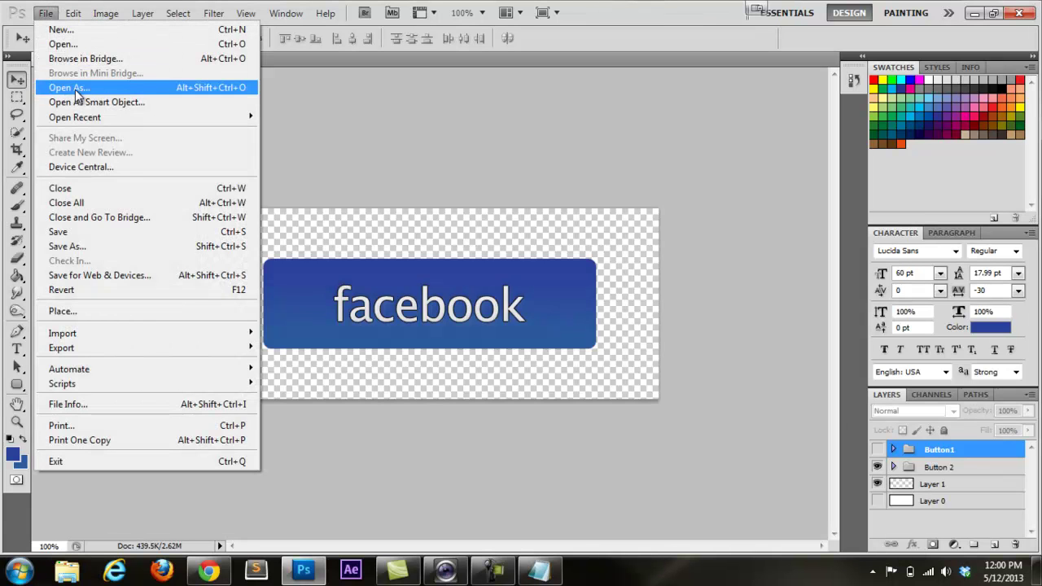
pyautogui.click(86, 246)
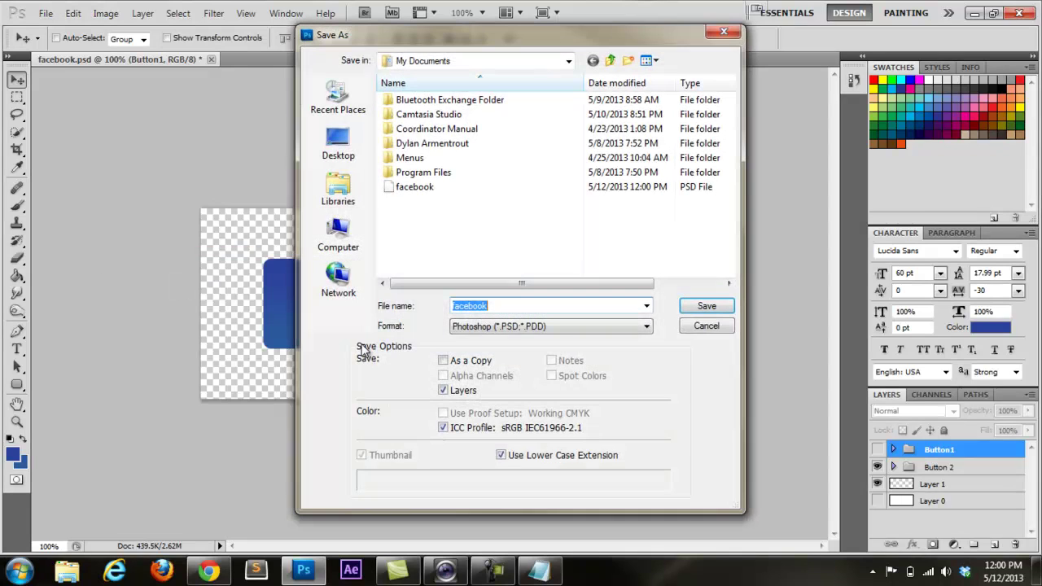
pyautogui.click(525, 325)
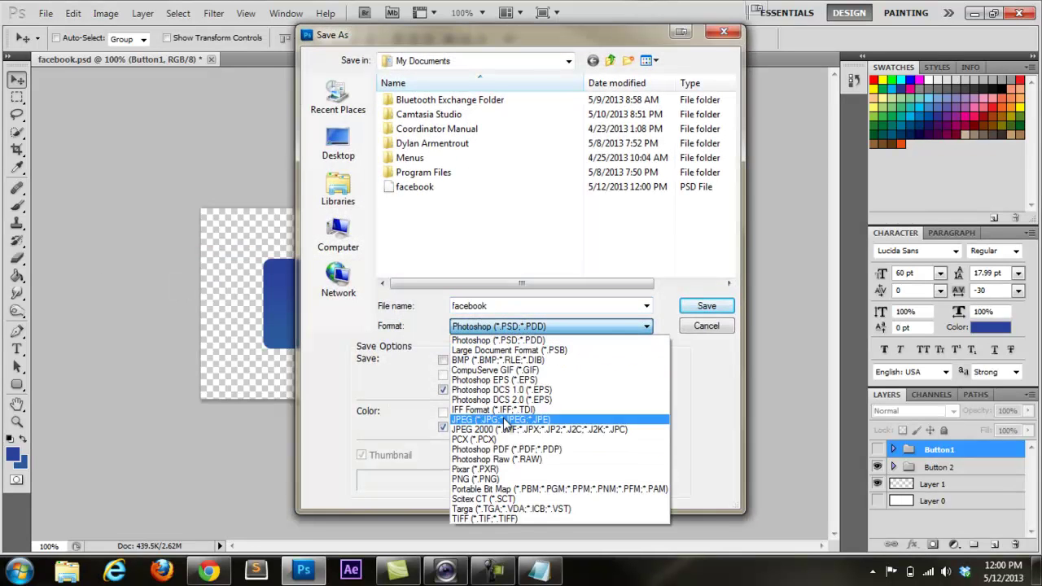
pyautogui.click(491, 480)
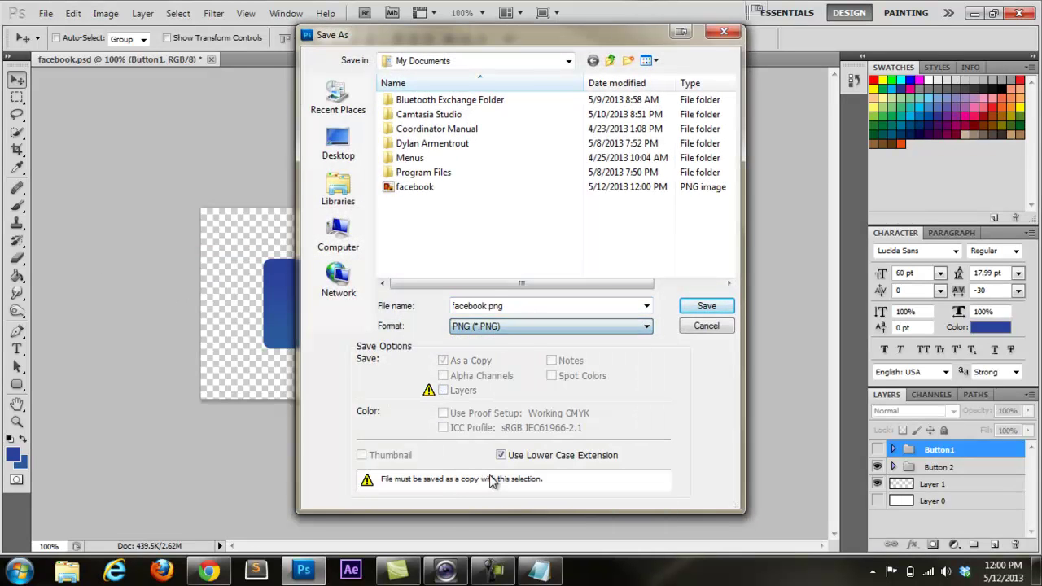
pyautogui.click(489, 306)
pyautogui.click(488, 306)
pyautogui.write('roll')
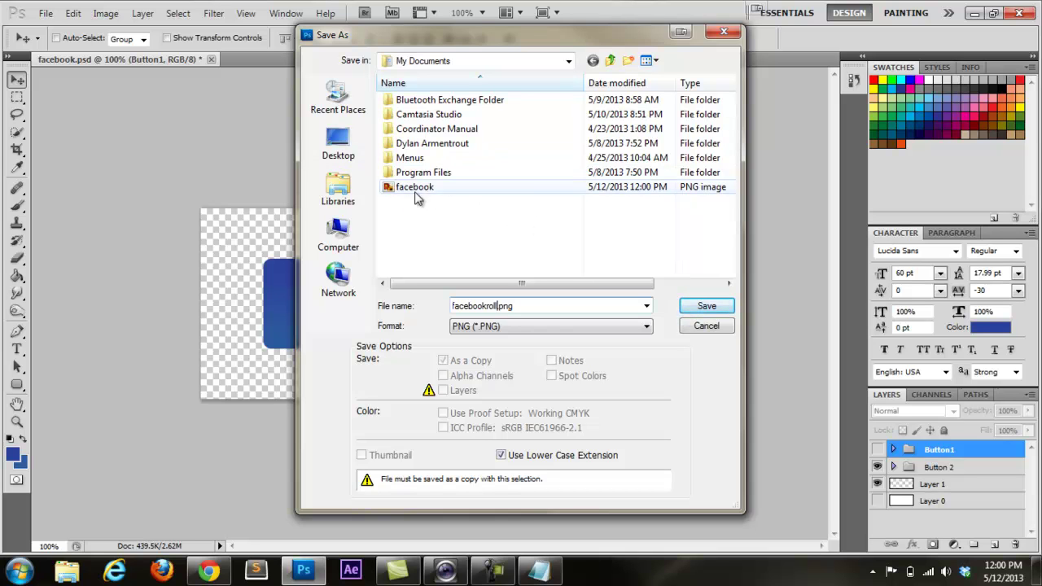
pyautogui.click(702, 308)
pyautogui.click(558, 197)
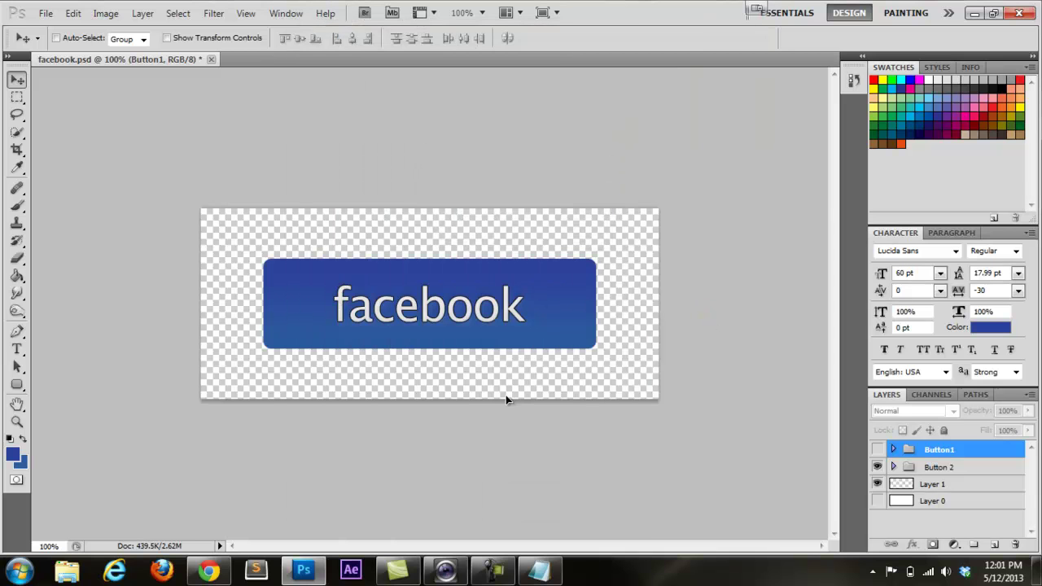
# Open the Documents library in Windows Explorer and create a folder named WebsiteButton
pyautogui.click(538, 571)
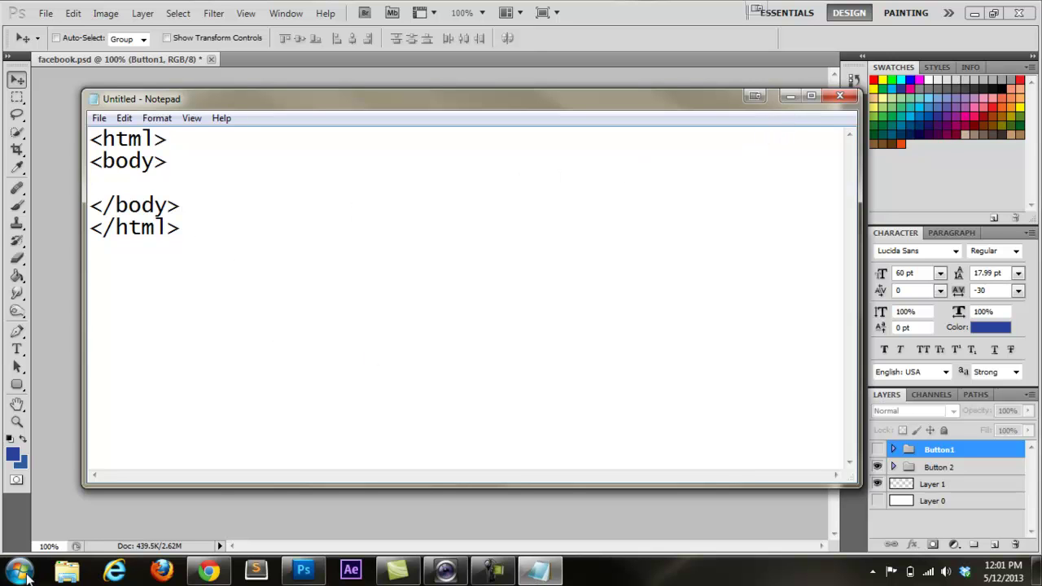
pyautogui.click(67, 570)
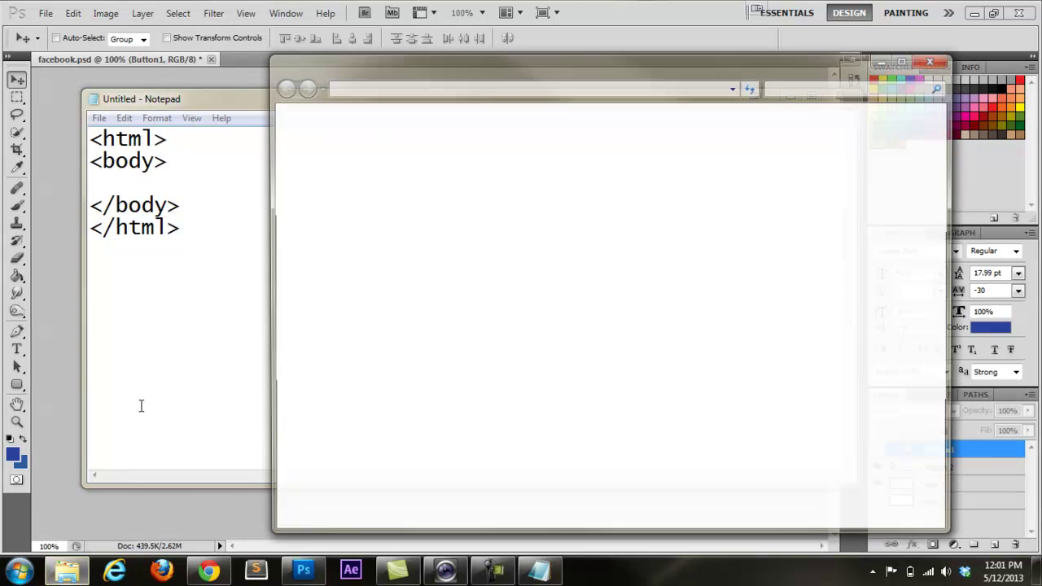
pyautogui.click(330, 255)
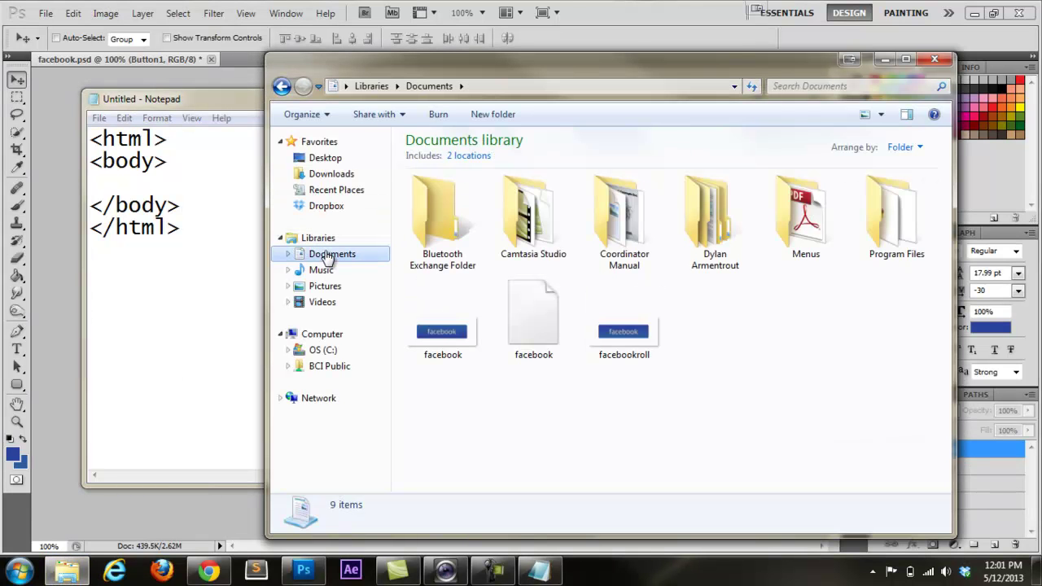
pyautogui.rightClick(712, 330)
pyautogui.moveTo(785, 506)
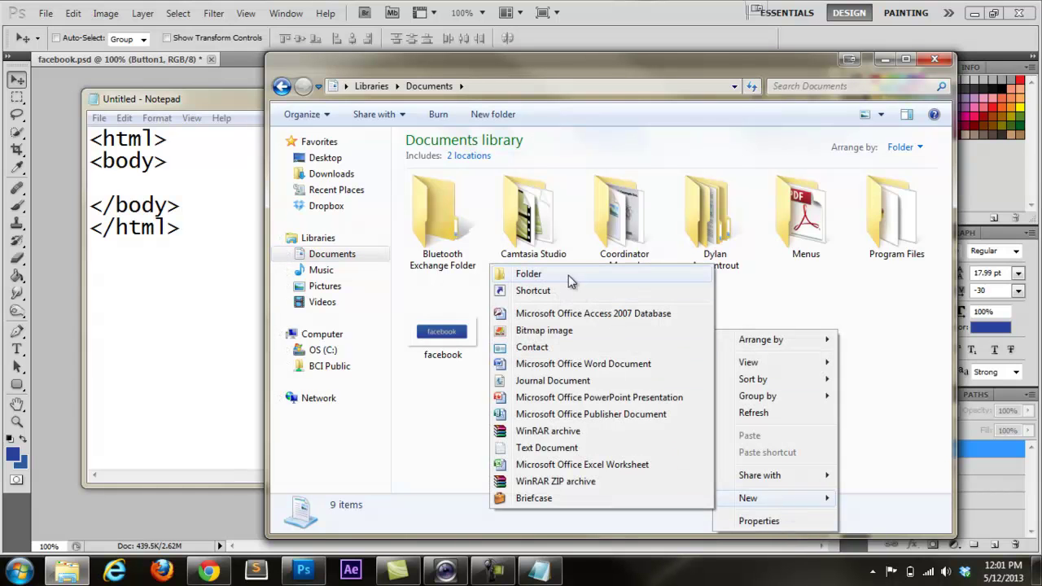
pyautogui.click(568, 276)
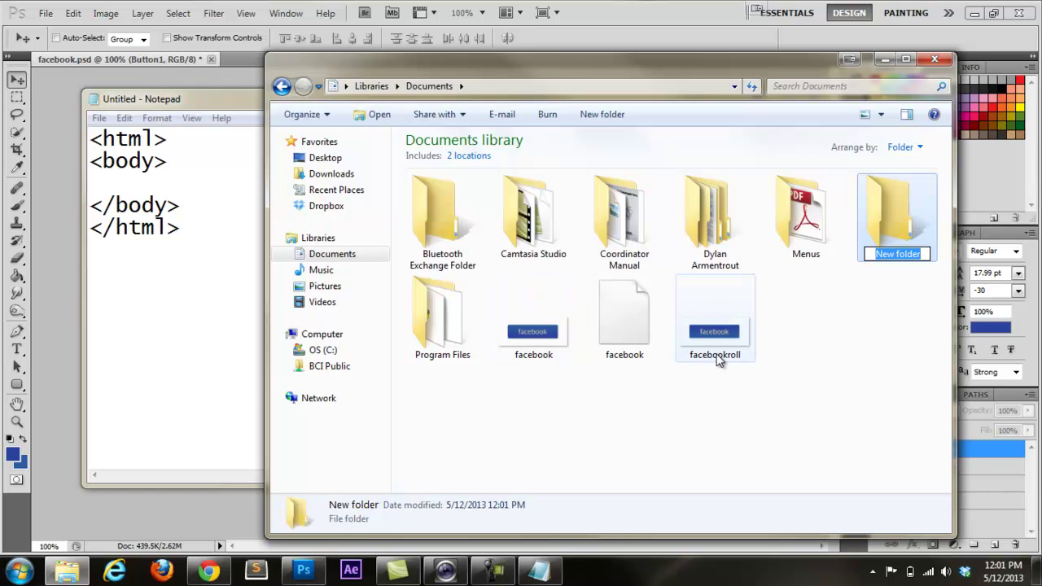
pyautogui.write('Website')
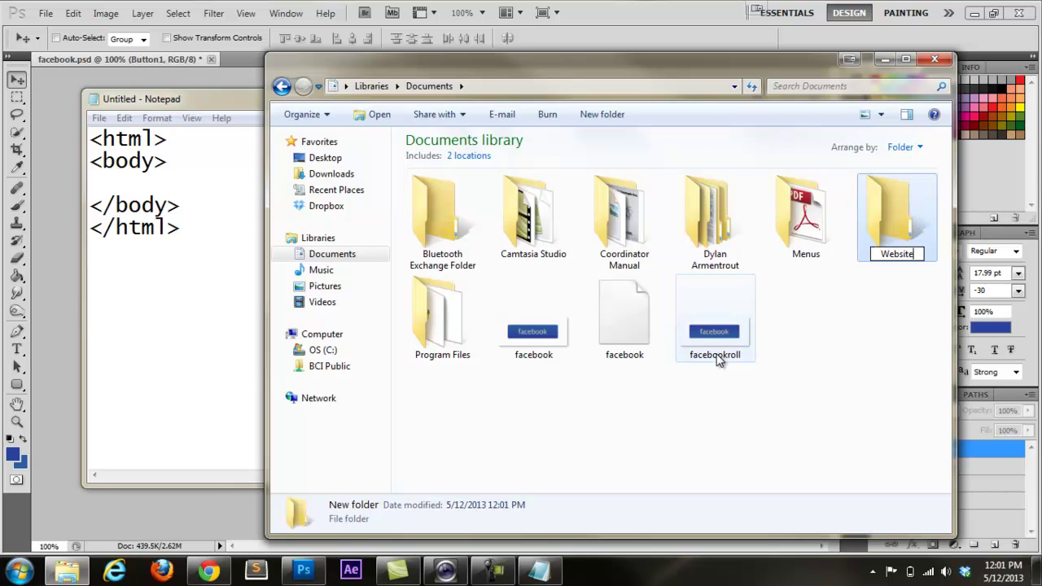
pyautogui.write('Button')
pyautogui.press('Return')
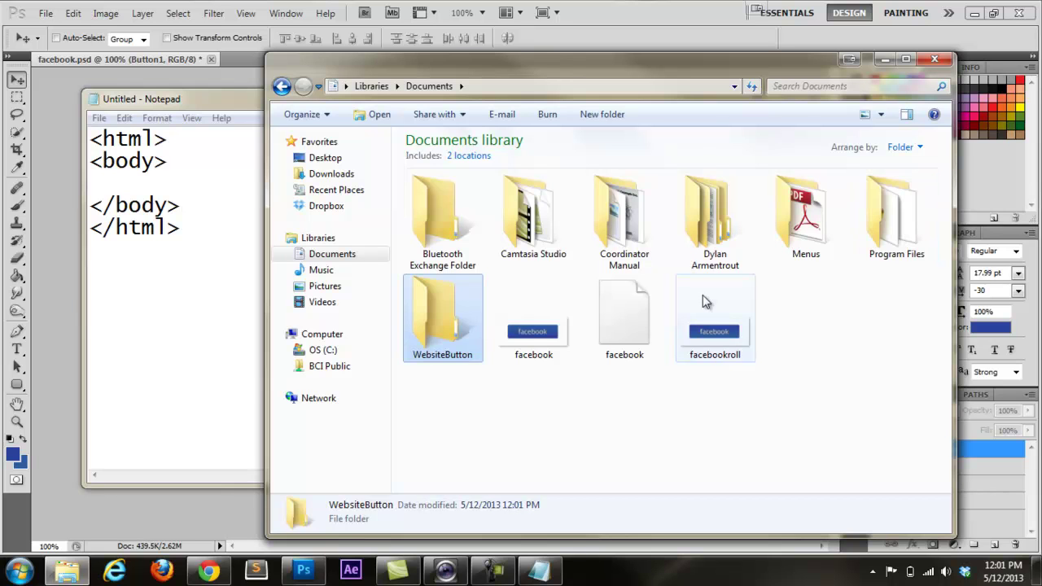
# Move the facebook and facebookroll PNG images into the WebsiteButton folder and minimize the Explorer window
pyautogui.click(536, 340)
pyautogui.moveTo(536, 339); pyautogui.dragTo(420, 324)
pyautogui.moveTo(642, 334); pyautogui.dragTo(464, 339)
pyautogui.click(885, 60)
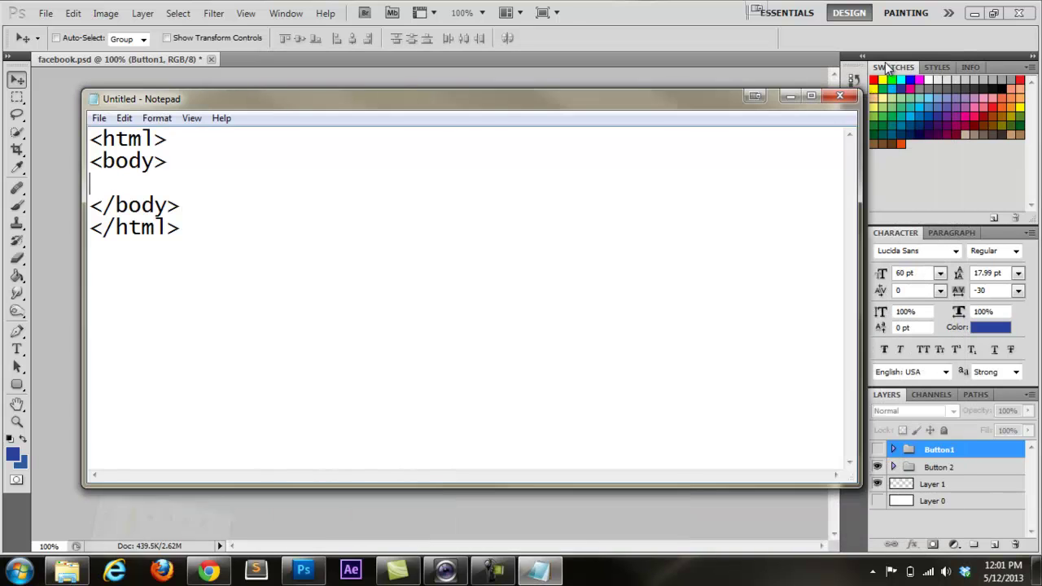
# Enter <img src="facebook.png" on the empty line between the body tags in Notepad and start a new line
pyautogui.click(116, 187)
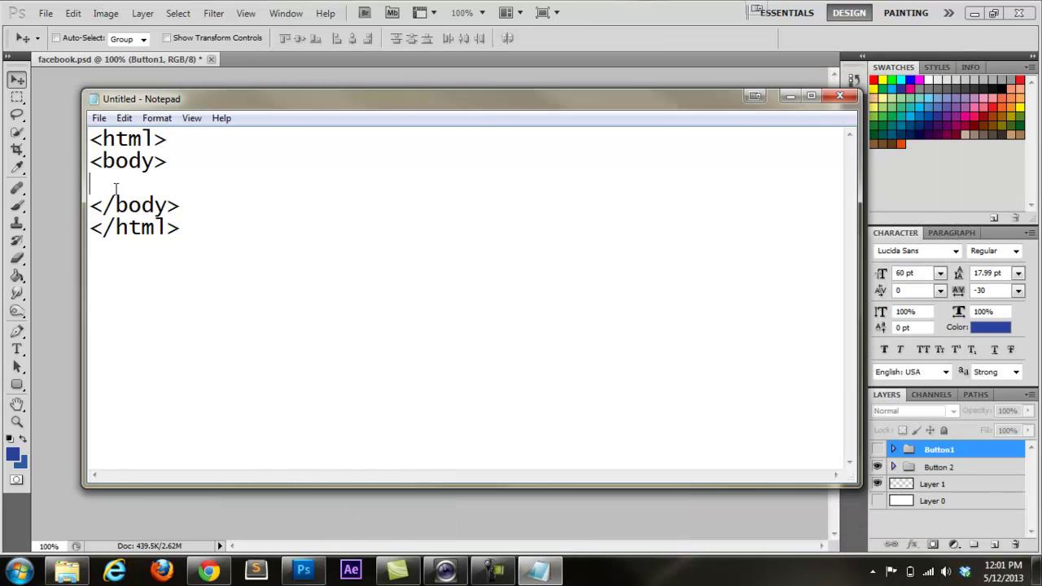
pyautogui.write('<')
pyautogui.write('iom')
pyautogui.press('BackSpace')
pyautogui.press('BackSpace')
pyautogui.write('mg src=')
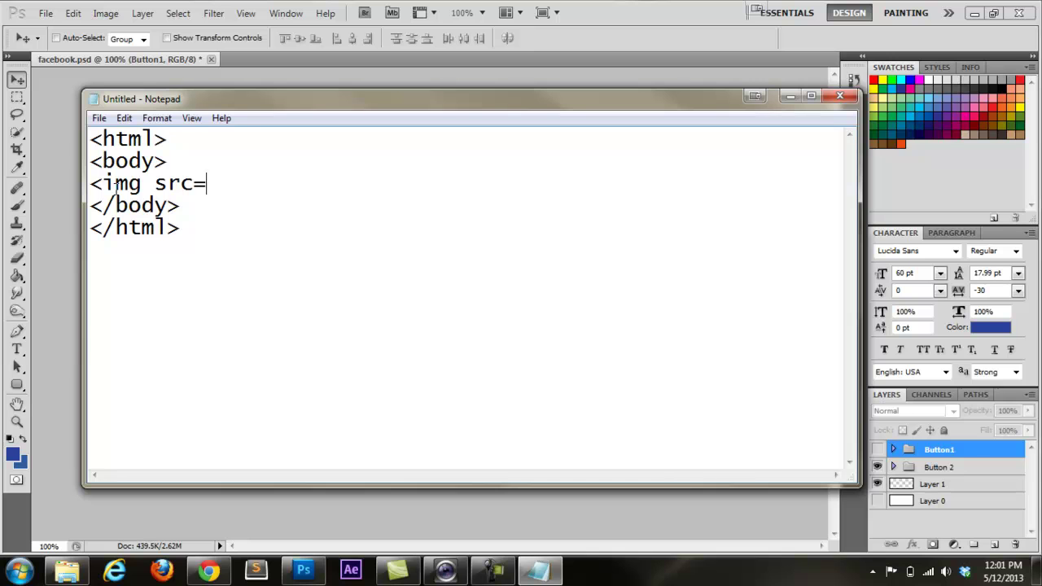
pyautogui.write('"fac')
pyautogui.press('BackSpace')
pyautogui.press('BackSpace')
pyautogui.write('acebook')
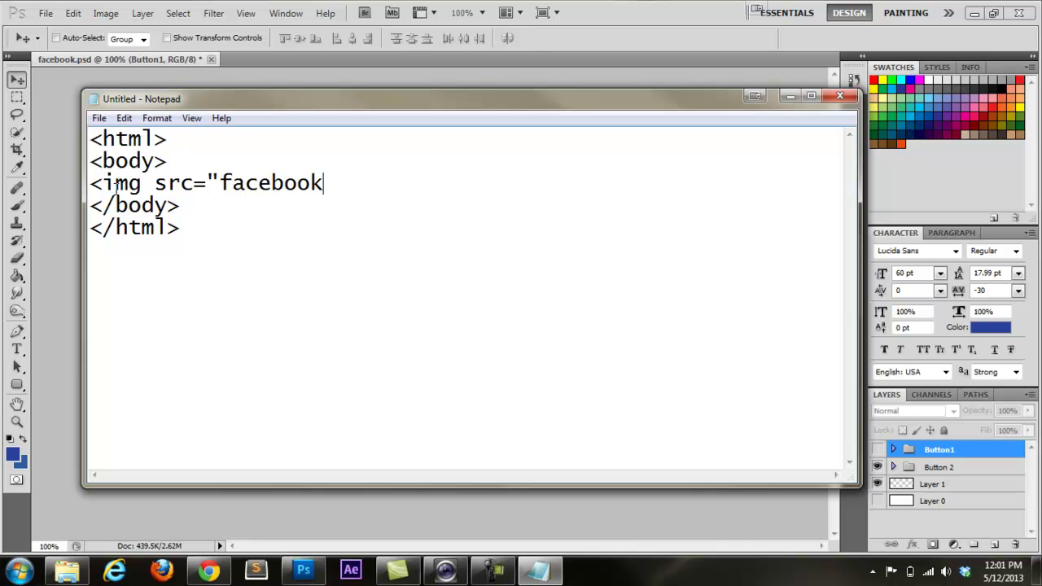
pyautogui.write('.png"')
pyautogui.press('Return')
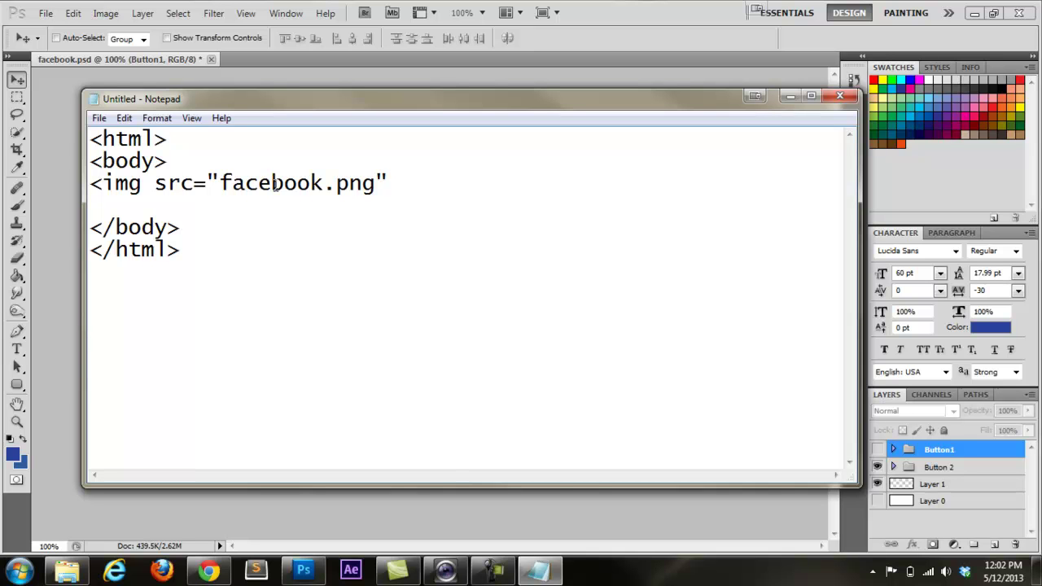
# Add onmouseover="facebookroll.png" on the line below the image source
pyautogui.write('onmouseover')
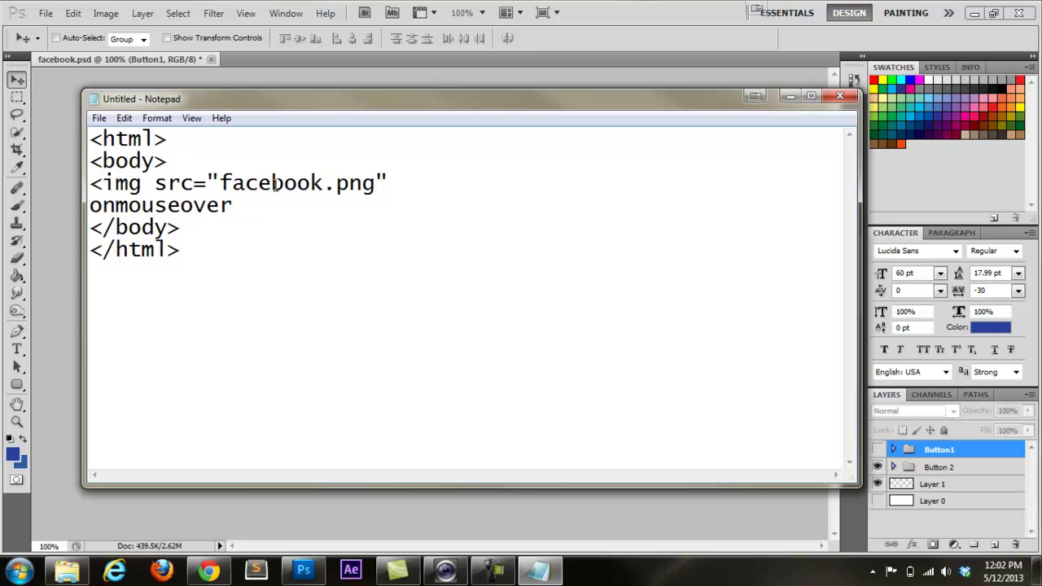
pyautogui.write('="facebo')
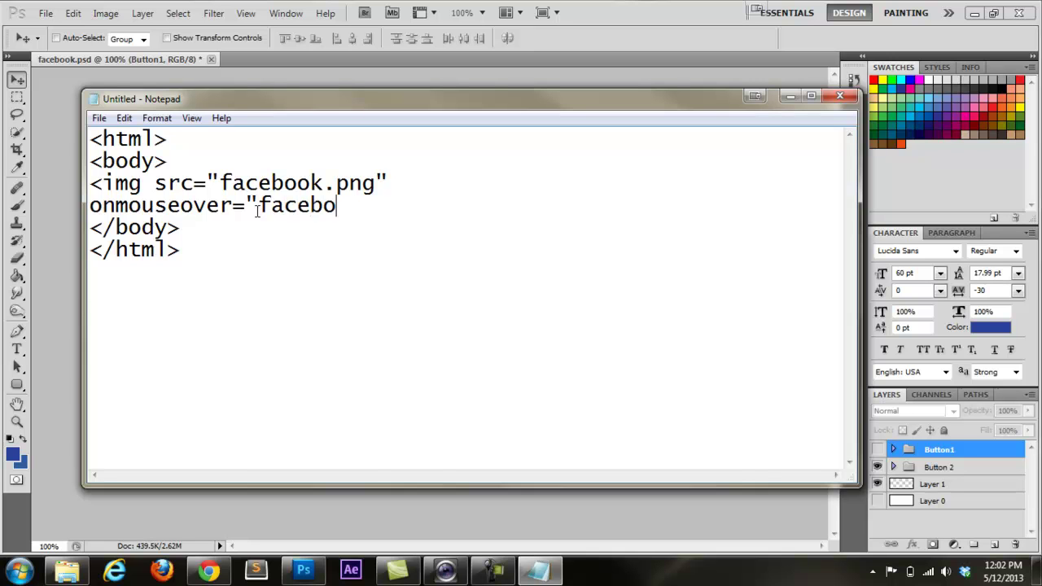
pyautogui.write('okroll.p')
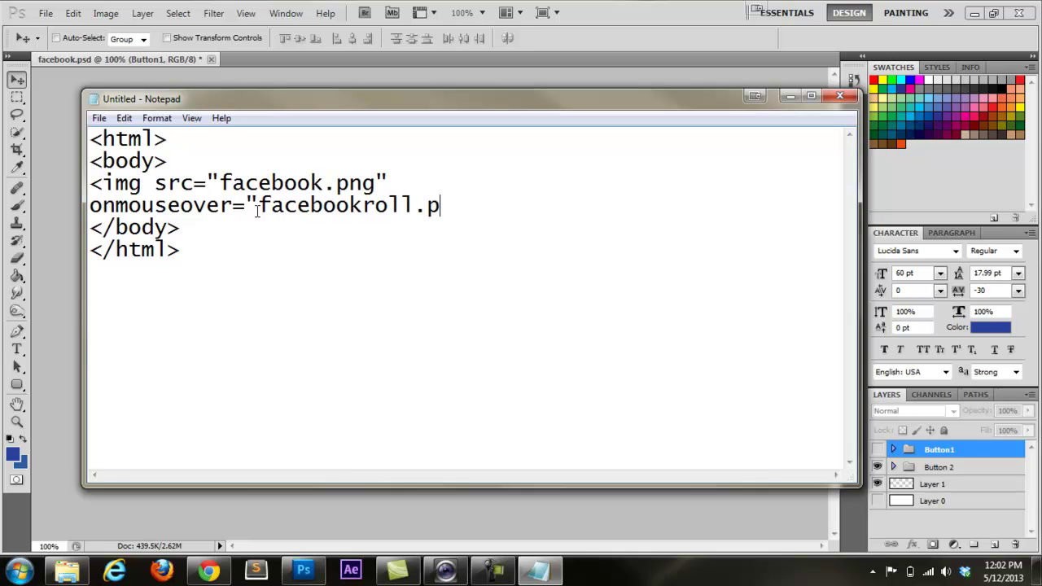
pyautogui.write('ng"')
# Replace the onmouseover value with "this.src='facebookroll.png';" and close the image tag with />
pyautogui.moveTo(257, 211); pyautogui.dragTo(333, 218)
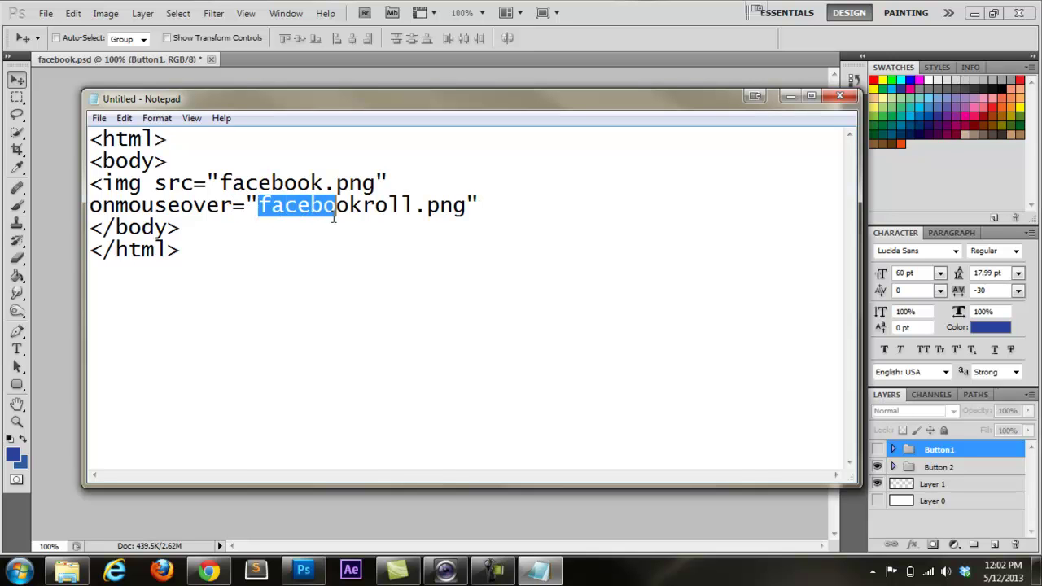
pyautogui.click(481, 202)
pyautogui.press('BackSpace')
pyautogui.press('BackSpace')
pyautogui.press('BackSpace')
pyautogui.press('BackSpace')
pyautogui.press('BackSpace')
pyautogui.press('BackSpace')
pyautogui.press('BackSpace')
pyautogui.press('BackSpace')
pyautogui.press('BackSpace')
pyautogui.press('BackSpace')
pyautogui.press('BackSpace')
pyautogui.press('BackSpace')
pyautogui.press('BackSpace')
pyautogui.press('BackSpace')
pyautogui.press('BackSpace')
pyautogui.press('BackSpace')
pyautogui.press('BackSpace')
pyautogui.press('BackSpace')
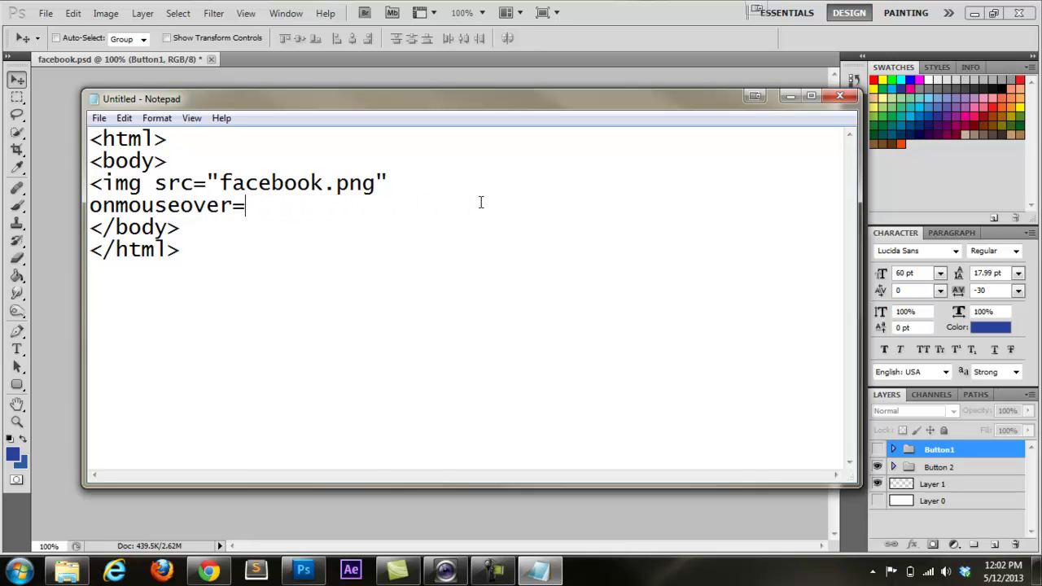
pyautogui.write('"this.src=')
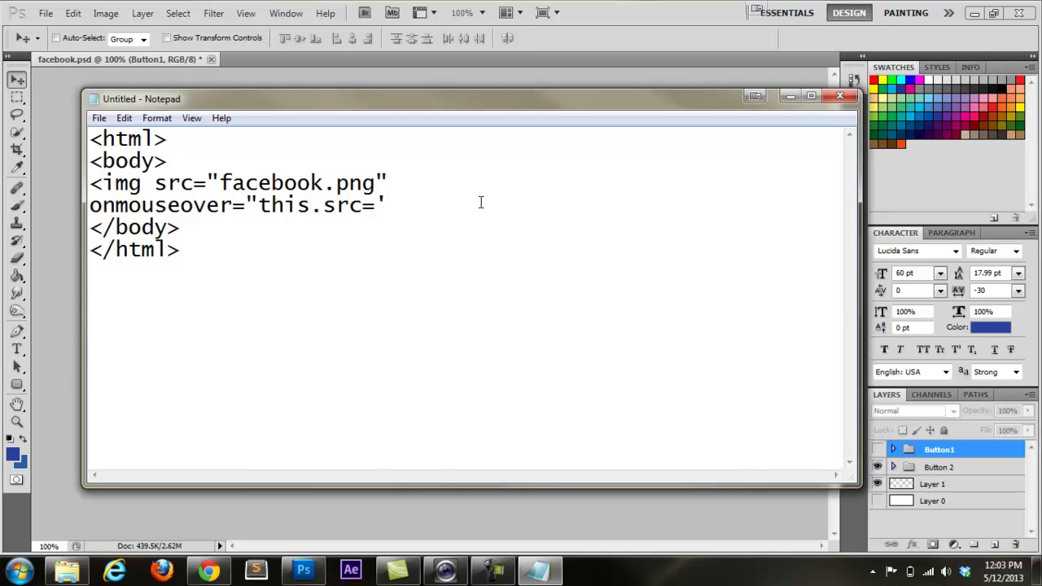
pyautogui.write("'facebookroll")
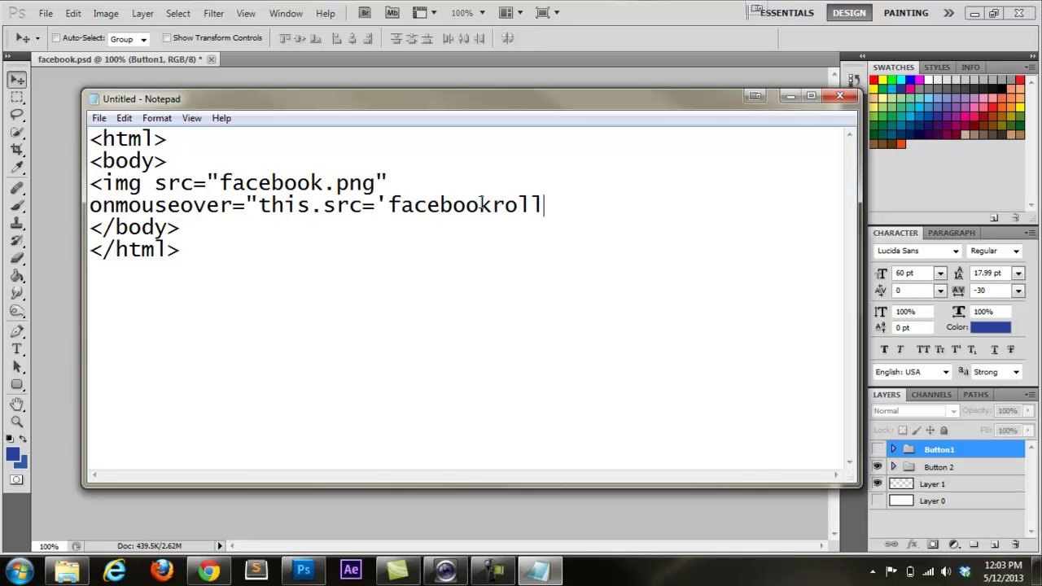
pyautogui.write(".png';")
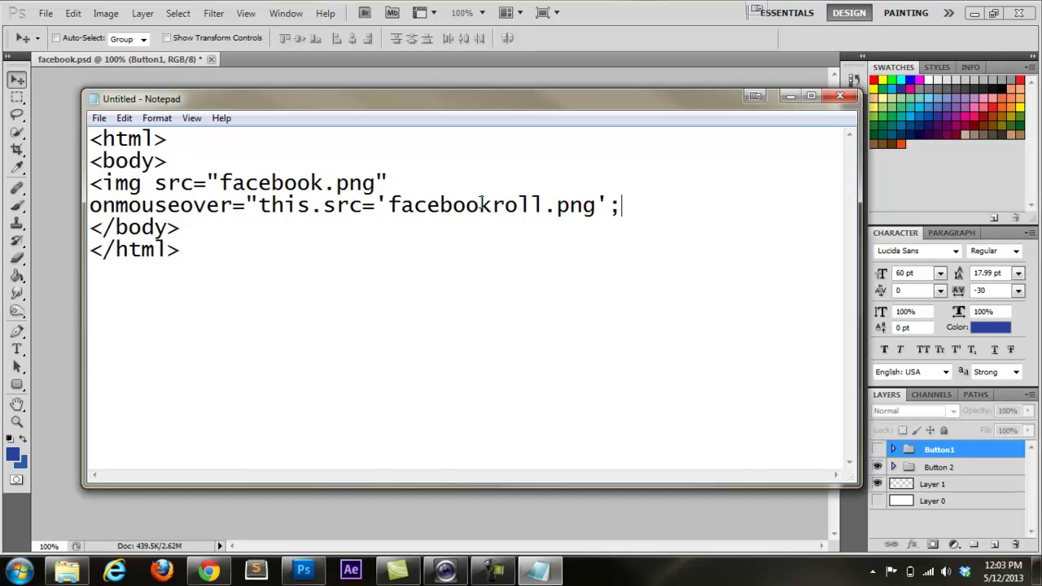
pyautogui.write('"')
pyautogui.write('/>')
# Save the page as websitebutton.html in the WebsiteButton folder under Documents, with the file type set to All Files
pyautogui.click(99, 118)
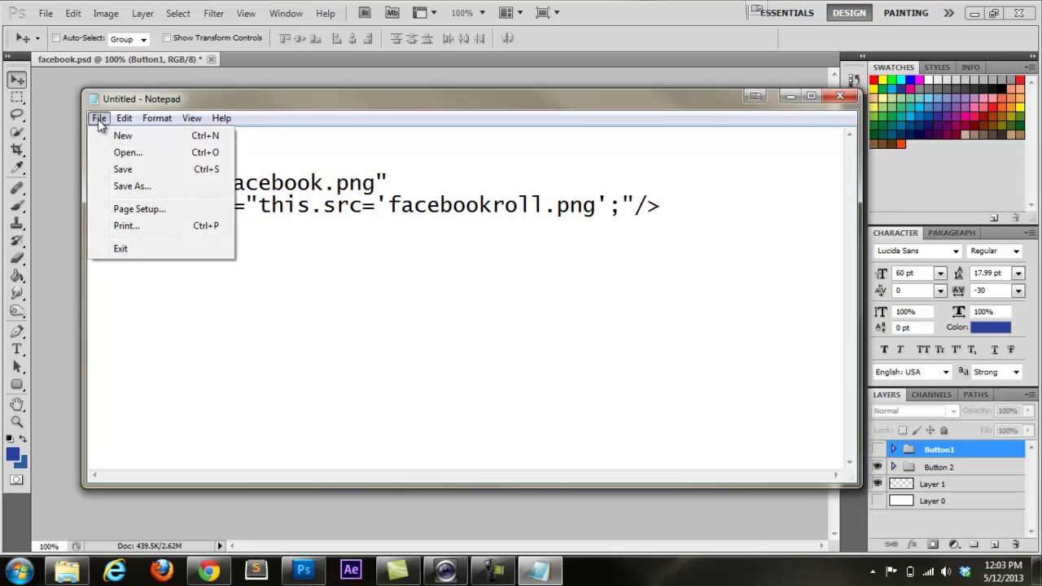
pyautogui.click(122, 187)
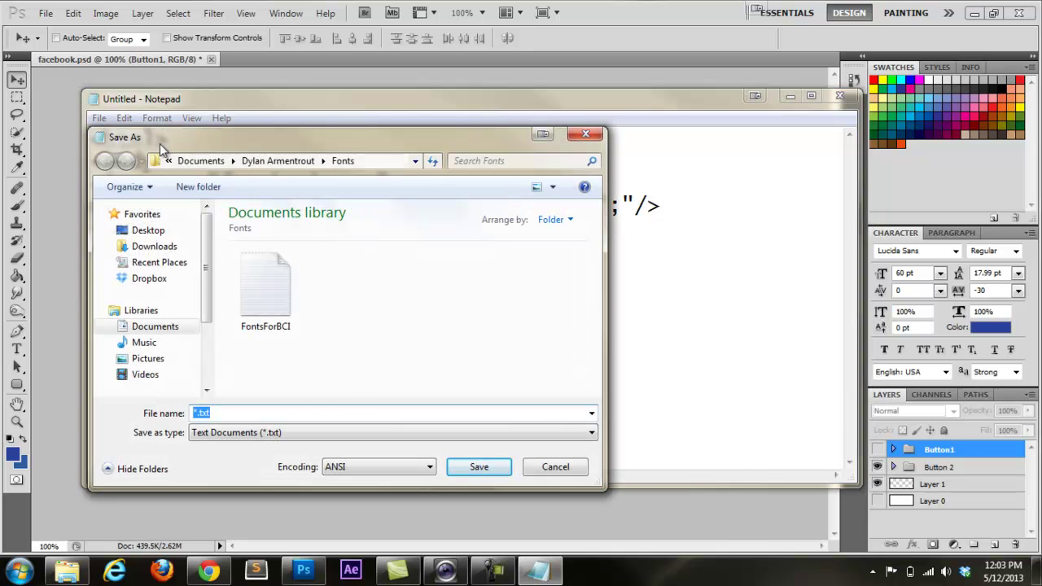
pyautogui.click(159, 328)
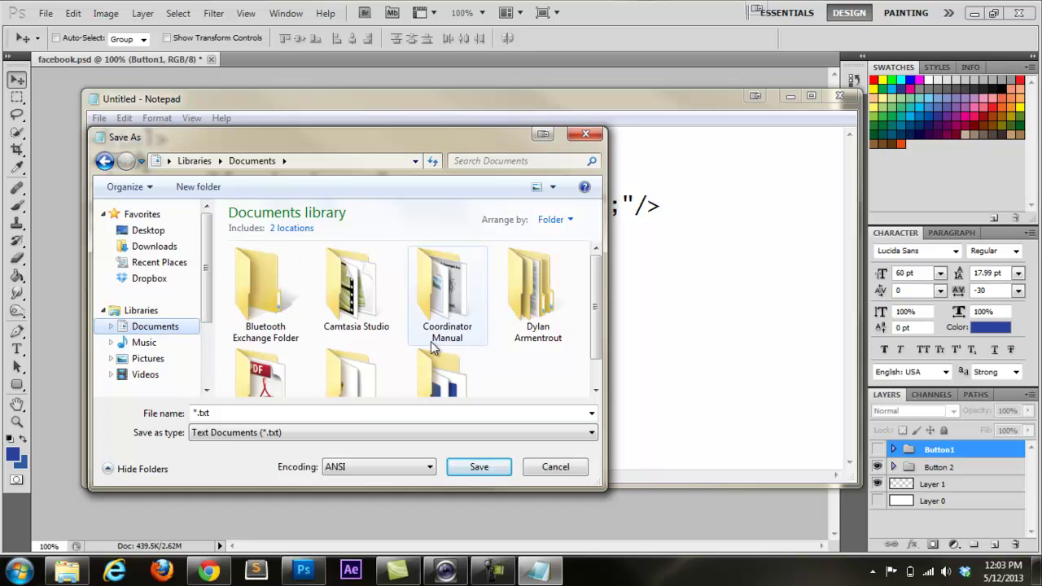
pyautogui.scroll(-1, 596, 338)
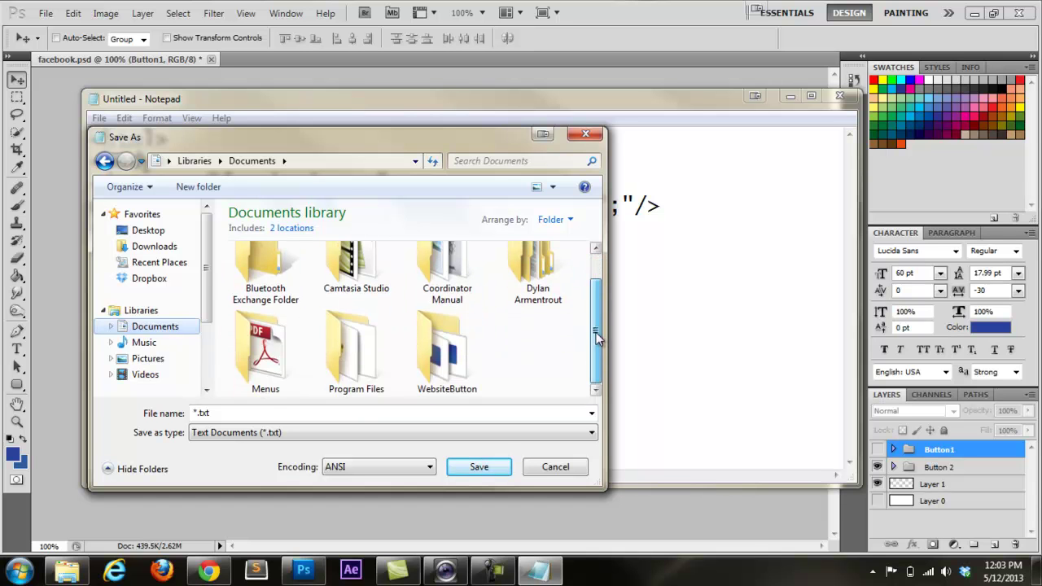
pyautogui.doubleClick(425, 345)
pyautogui.click(268, 412)
pyautogui.hotkey('ctrl', 'a')
pyautogui.write('websitebutton.htm')
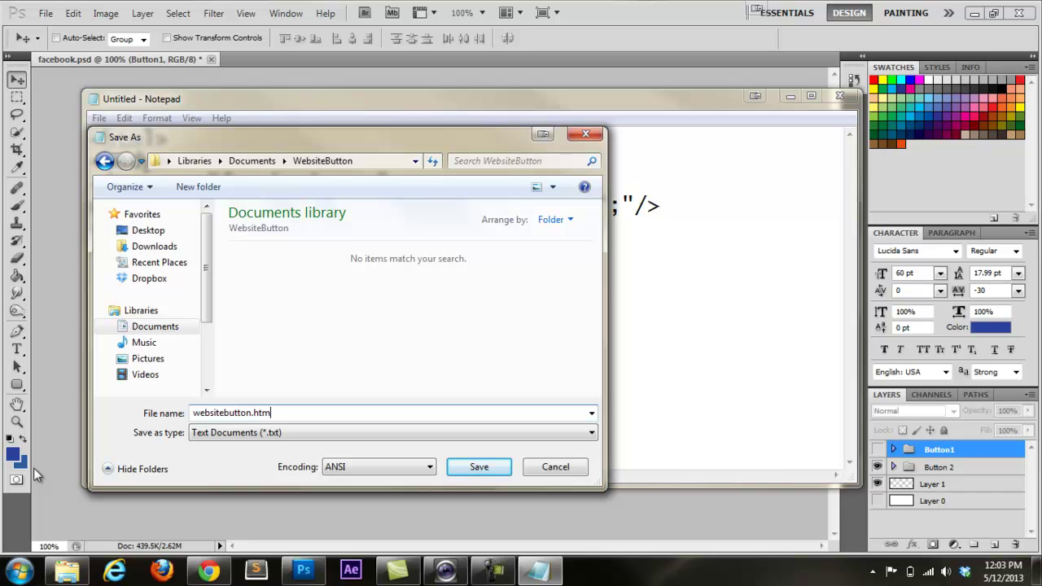
pyautogui.click(254, 433)
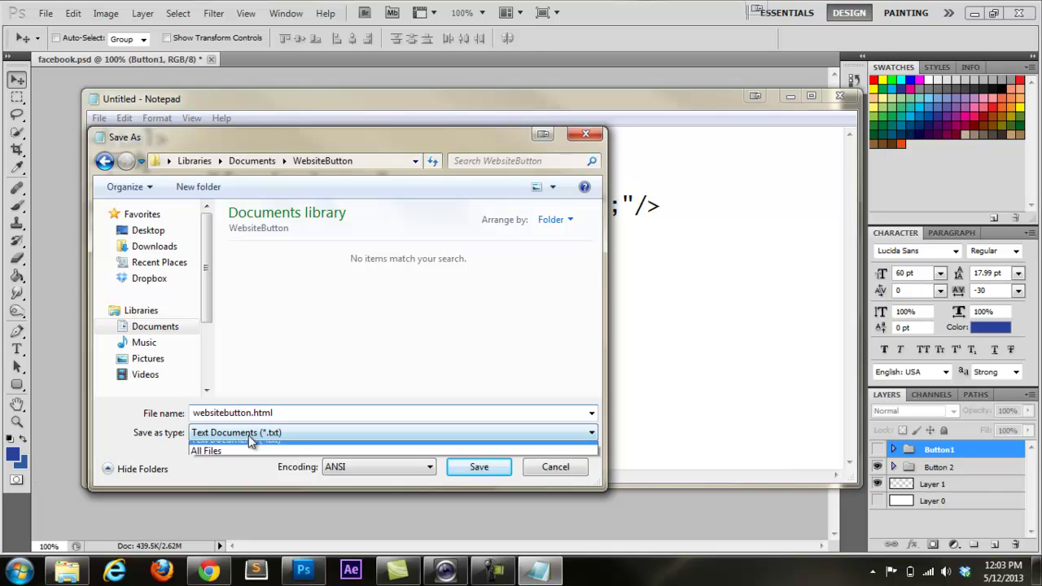
pyautogui.click(248, 456)
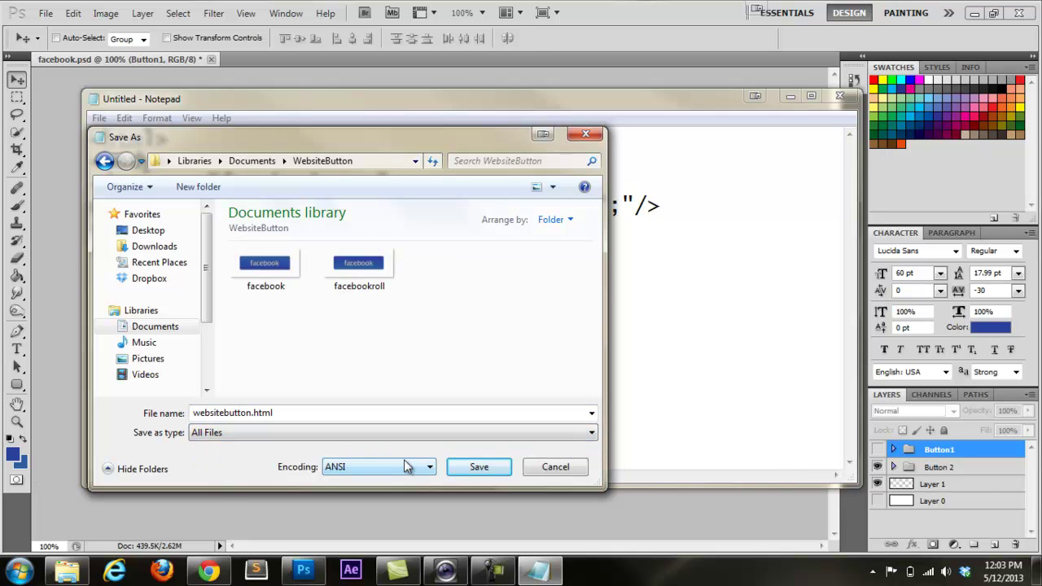
pyautogui.click(480, 467)
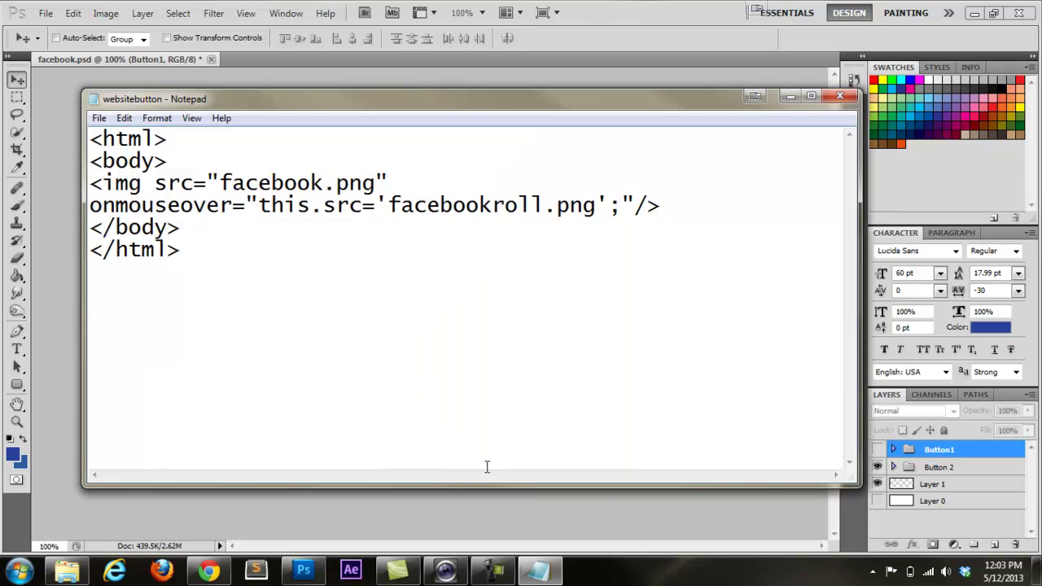
# Open websitebutton.html from the WebsiteButton folder in Chrome and test the button's rollover, reloading the page between tries
pyautogui.click(67, 570)
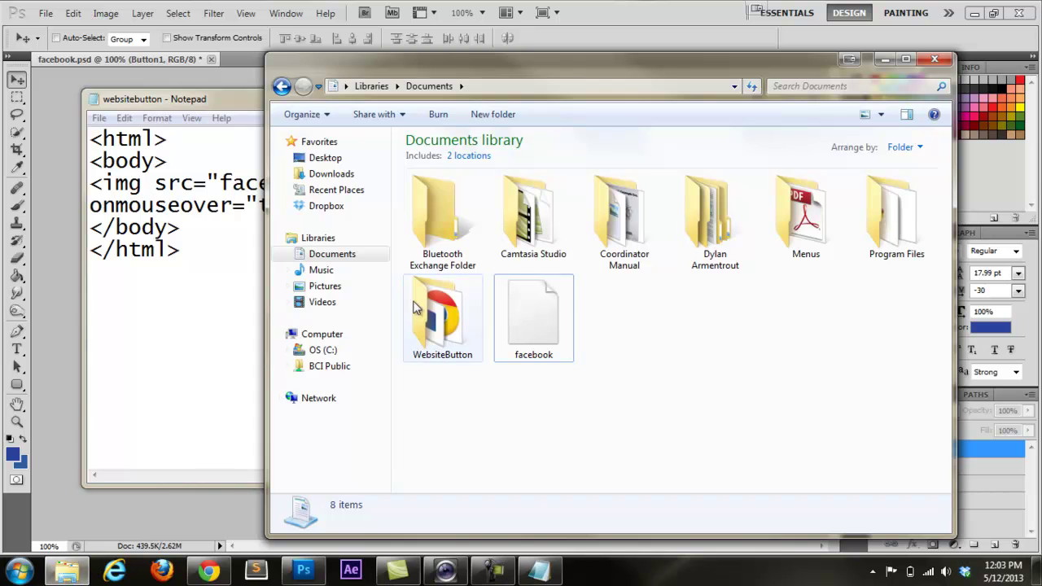
pyautogui.doubleClick(476, 297)
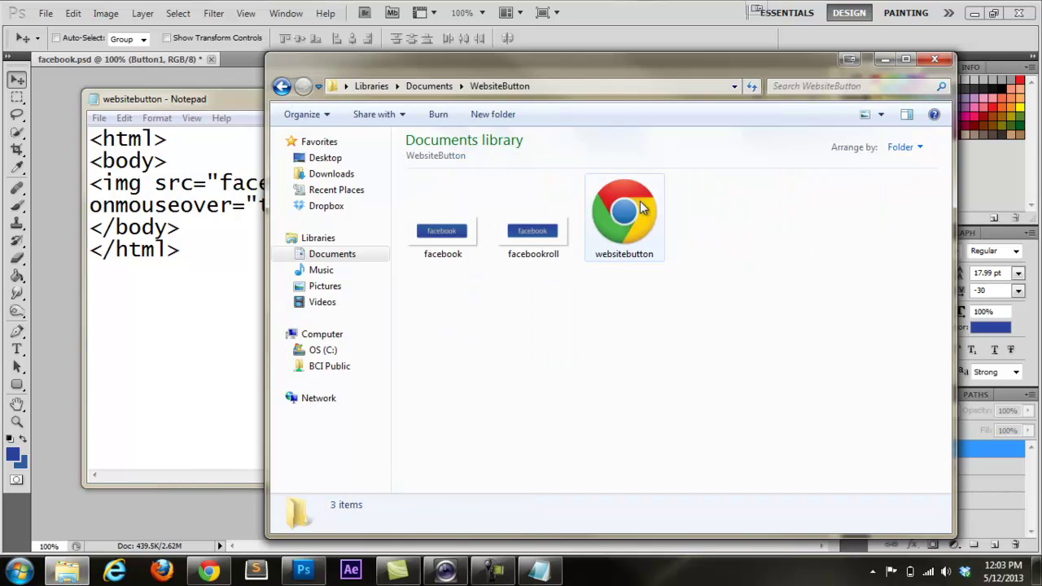
pyautogui.doubleClick(640, 209)
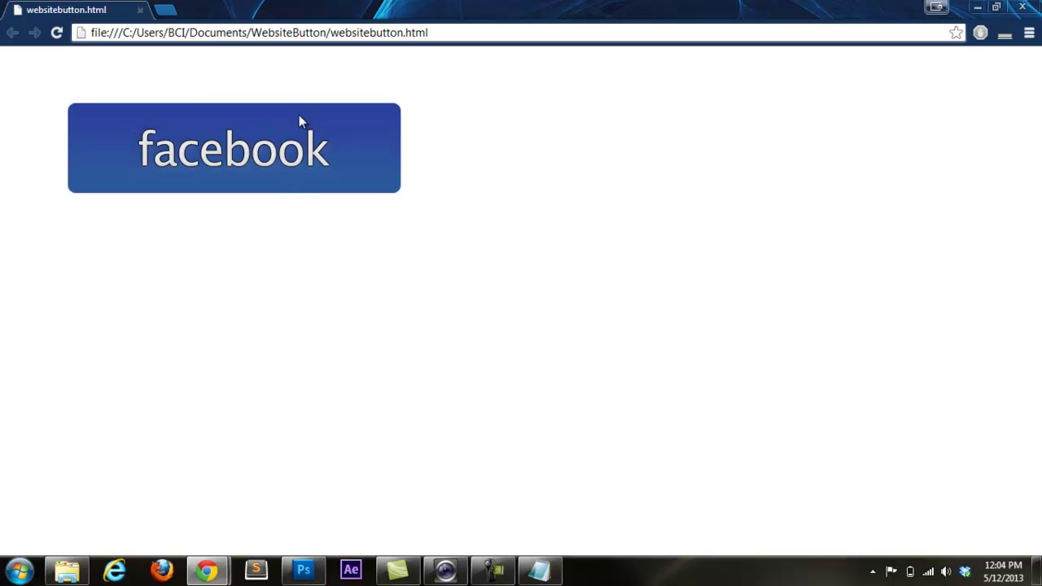
pyautogui.click(56, 33)
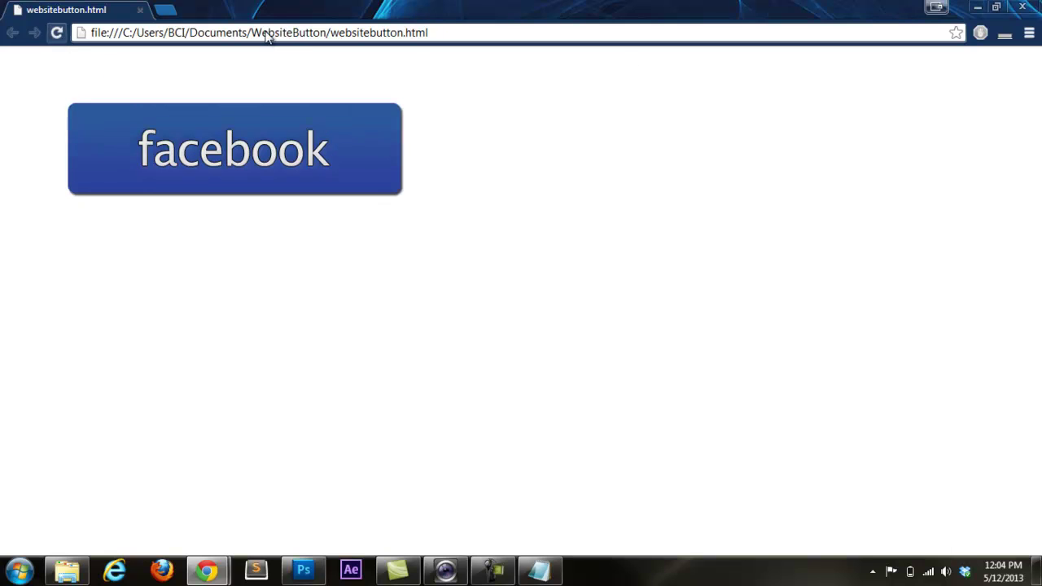
pyautogui.click(57, 32)
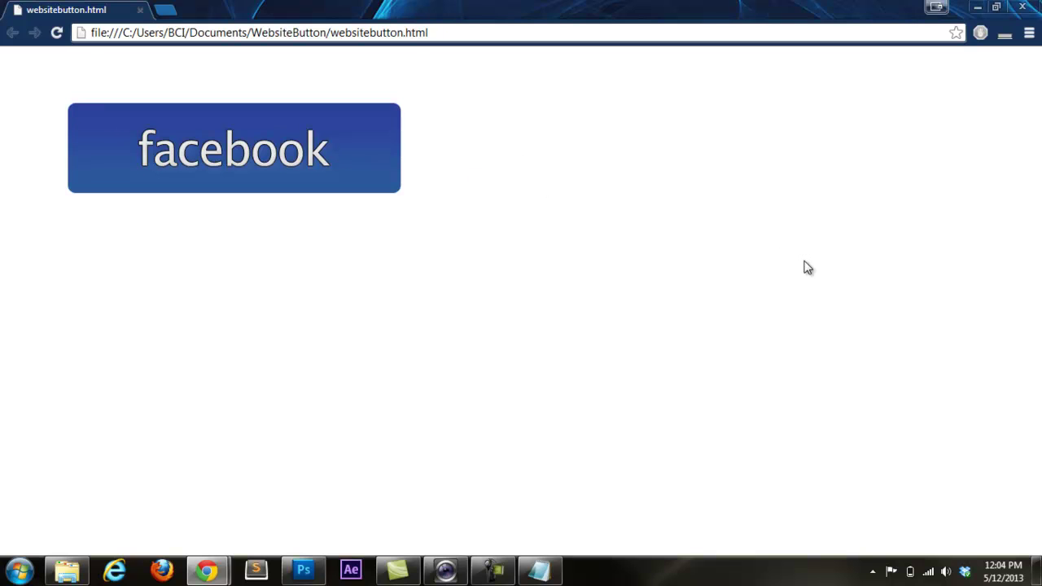
pyautogui.click(56, 33)
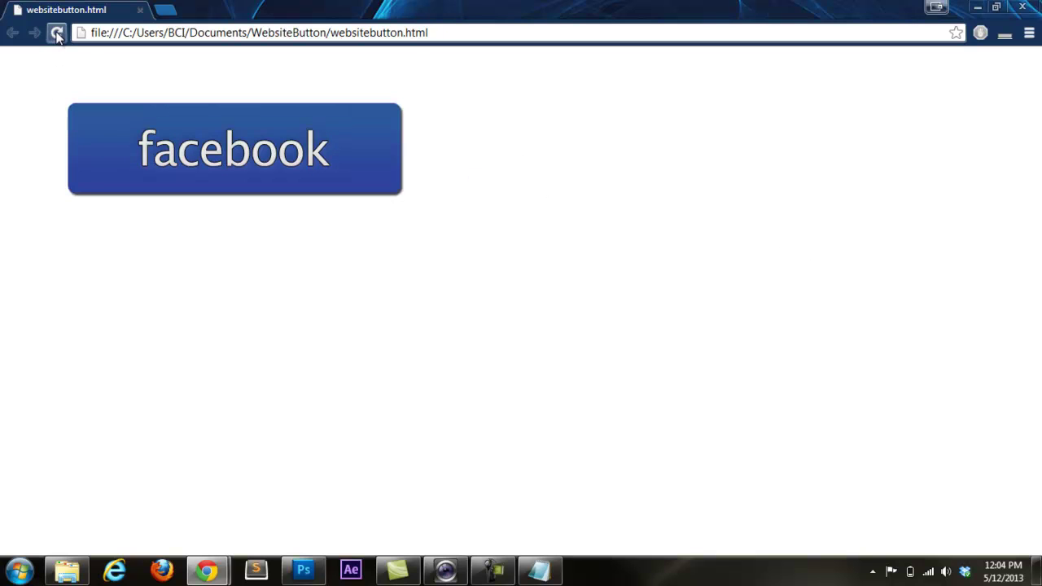
# In Notepad, move the closing /> onto a new line below the onmouseover attribute and add onmouseout before it
pyautogui.click(540, 570)
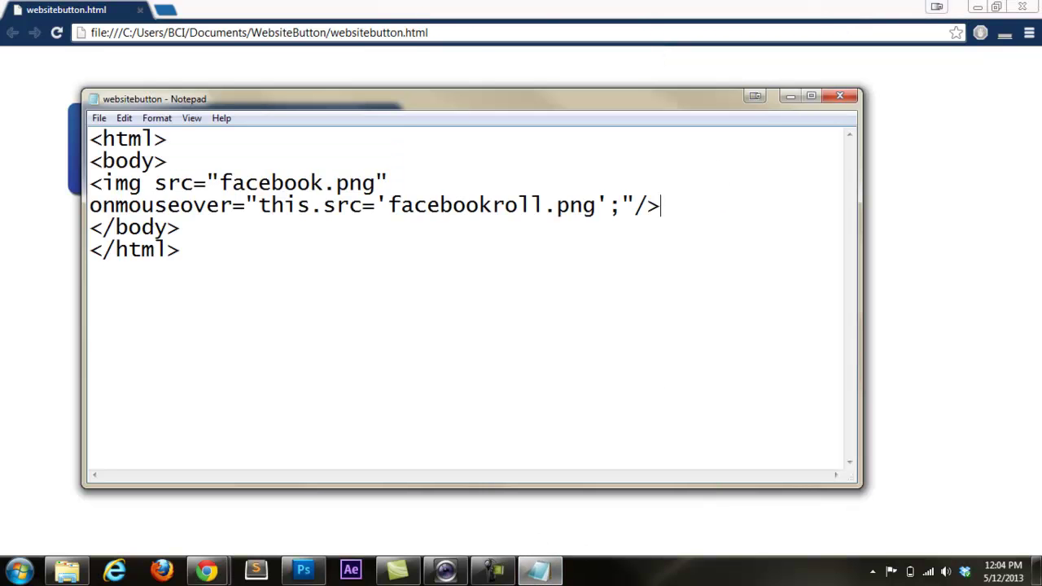
pyautogui.click(640, 202)
pyautogui.press('Return')
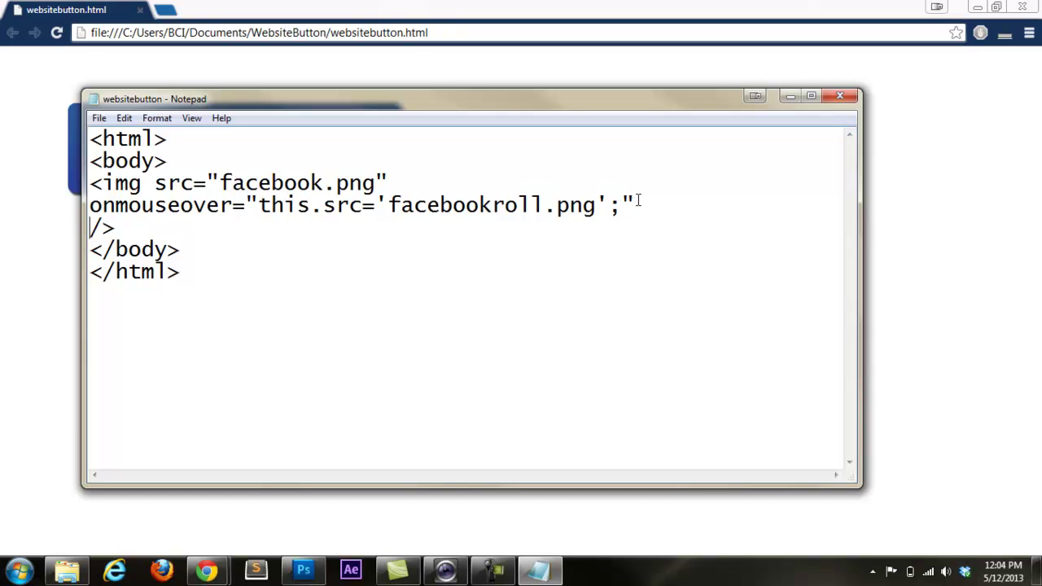
pyautogui.write('onmousep')
pyautogui.write('ut')
pyautogui.press('BackSpace')
pyautogui.press('BackSpace')
pyautogui.press('BackSpace')
pyautogui.write('po')
pyautogui.press('BackSpace')
pyautogui.press('BackSpace')
pyautogui.write('out')
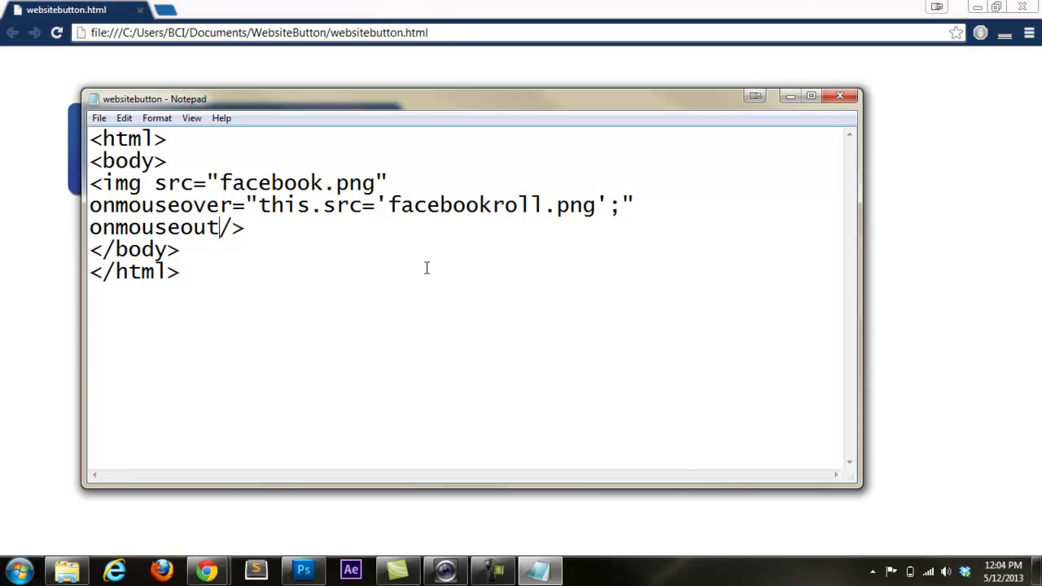
# Give onmouseout the value "this.src='facebook.png';" and close the image tag with />
pyautogui.write('=')
pyautogui.write('"this.se')
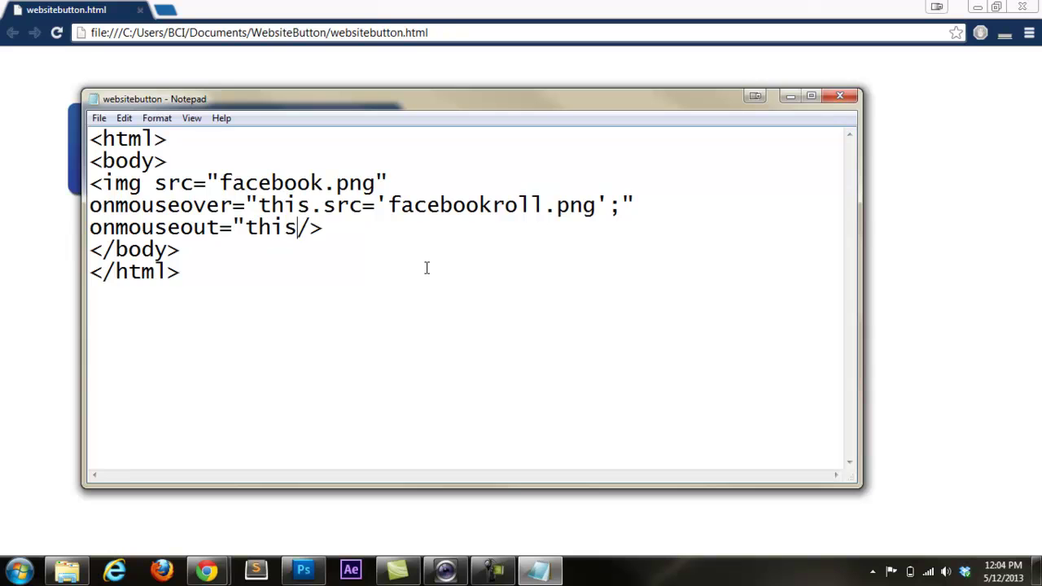
pyautogui.press('BackSpace')
pyautogui.write('rc')
pyautogui.press('End')
pyautogui.write('=')
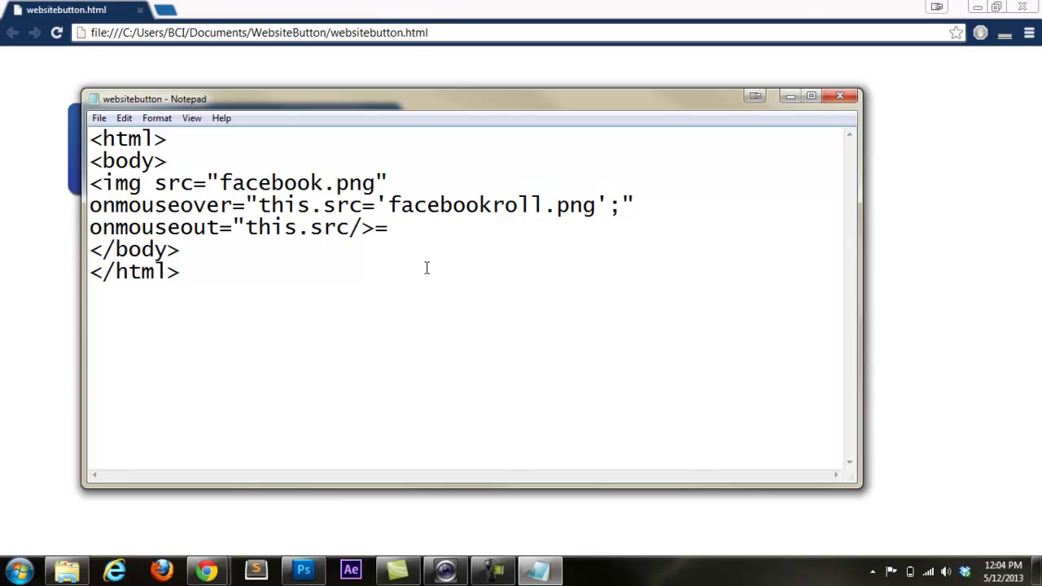
pyautogui.press('BackSpace')
pyautogui.press('BackSpace')
pyautogui.press('BackSpace')
pyautogui.write("='facebook")
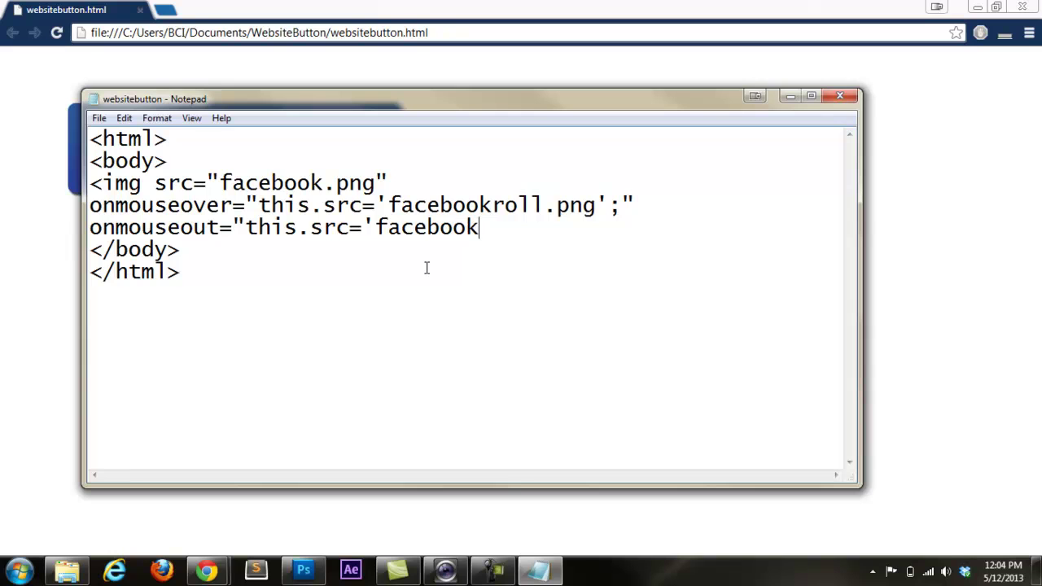
pyautogui.write('.png\';"')
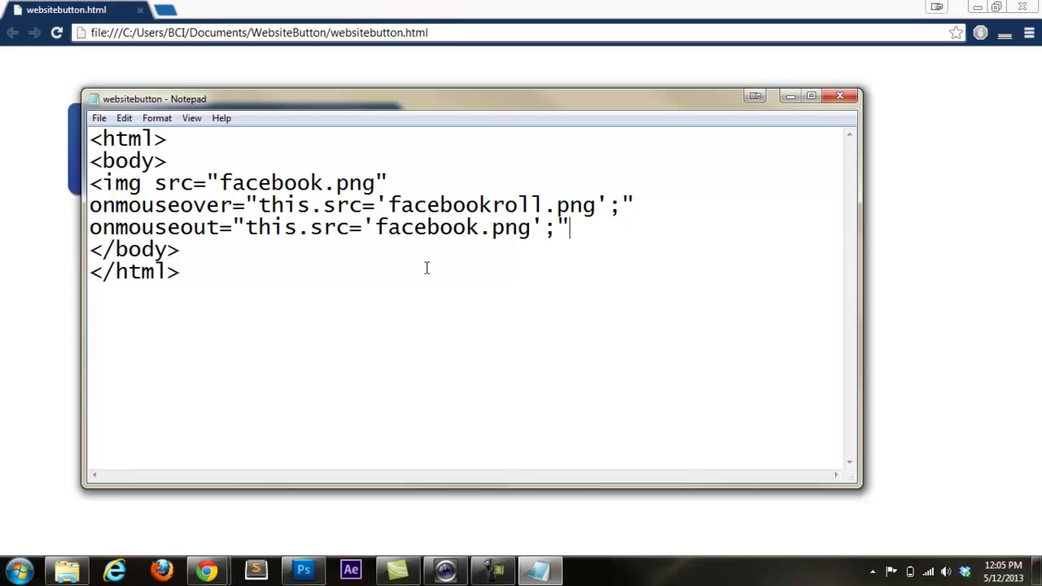
pyautogui.write(' />')
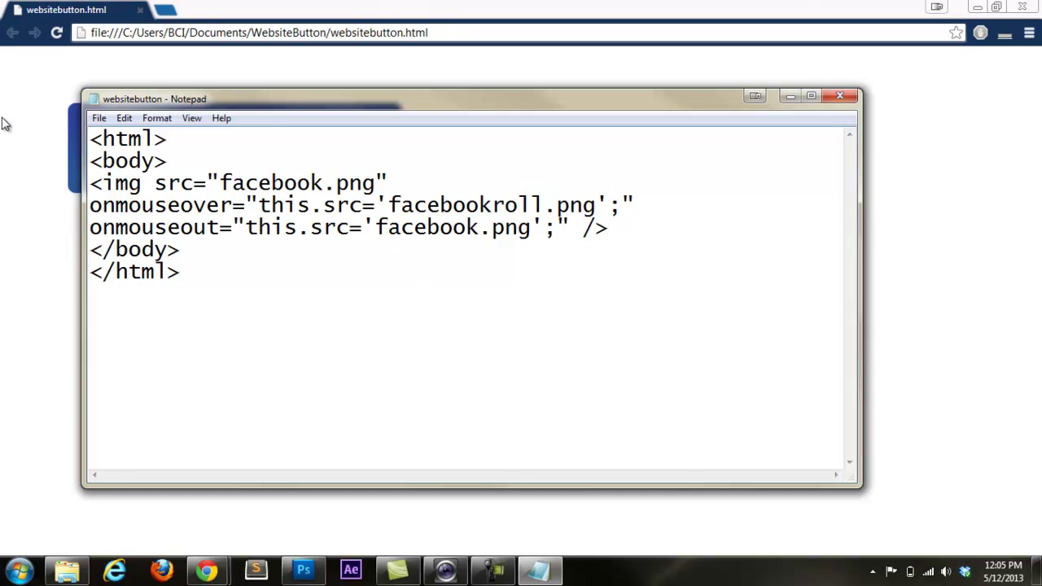
# Save the HTML file and reload websitebutton.html in Chrome to test the mouseout swap
pyautogui.click(99, 119)
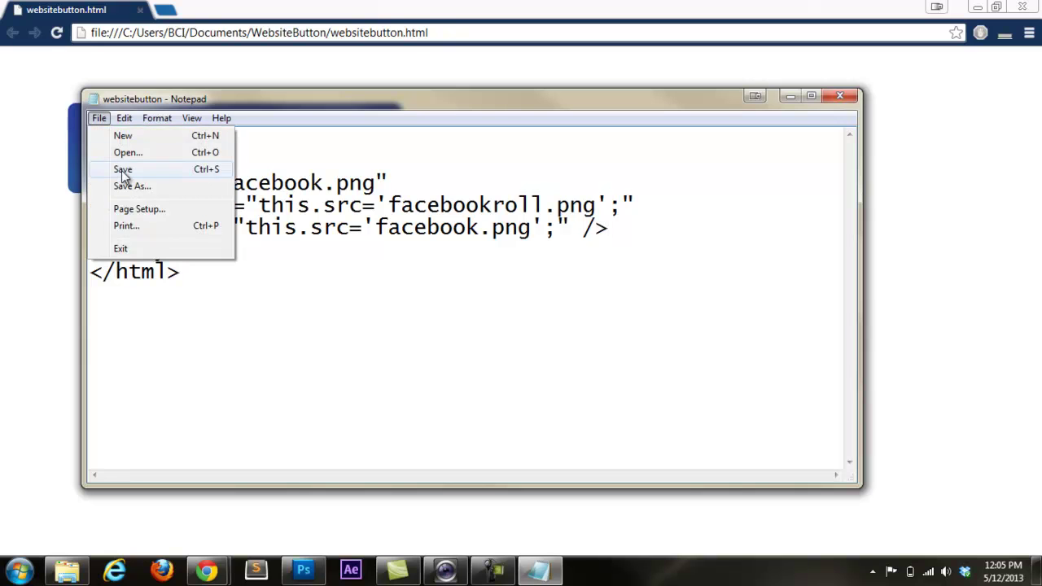
pyautogui.click(123, 170)
pyautogui.click(72, 16)
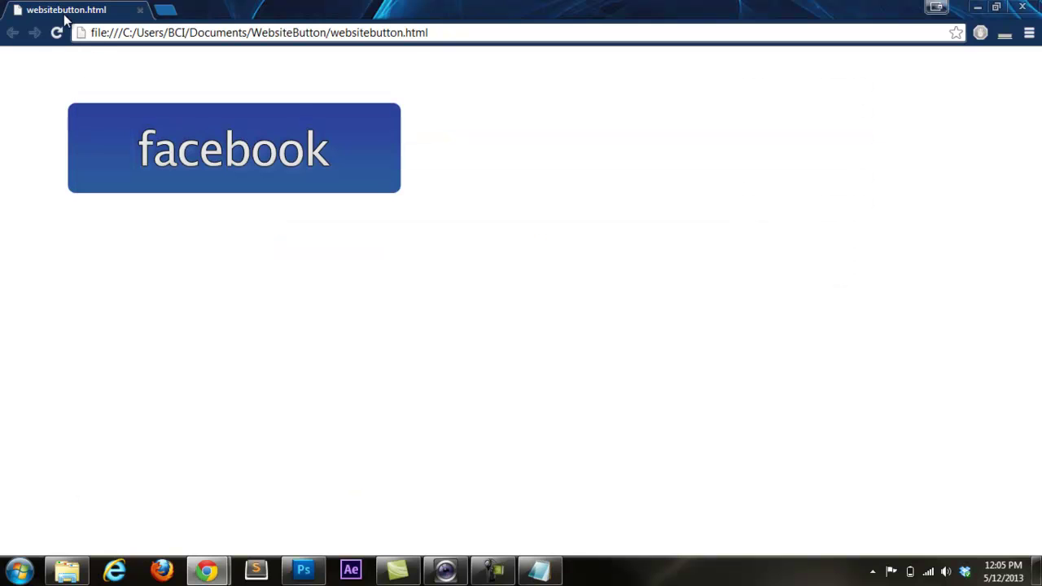
pyautogui.click(56, 33)
pyautogui.click(549, 576)
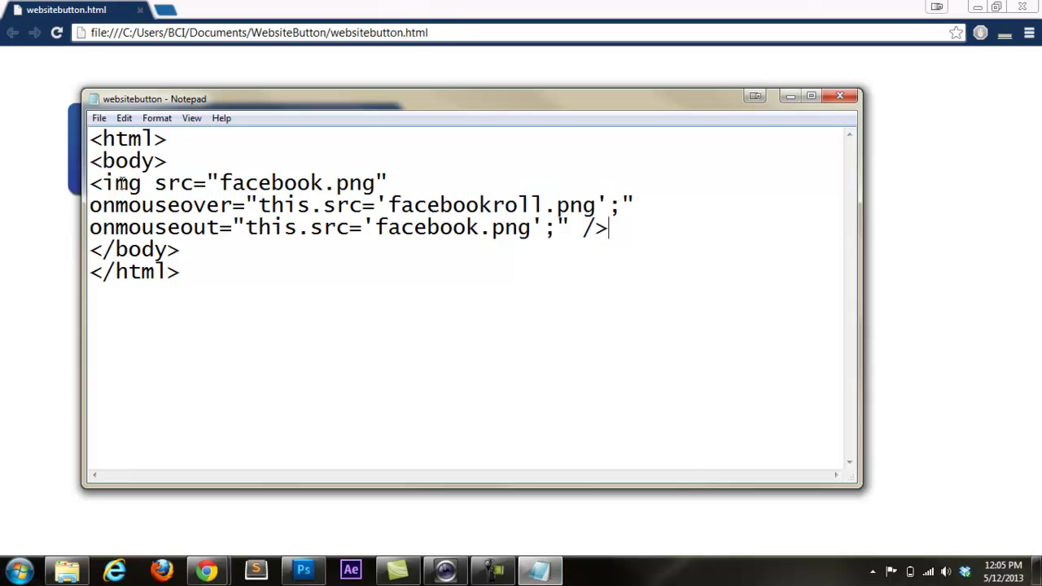
pyautogui.click(173, 162)
pyautogui.click(791, 97)
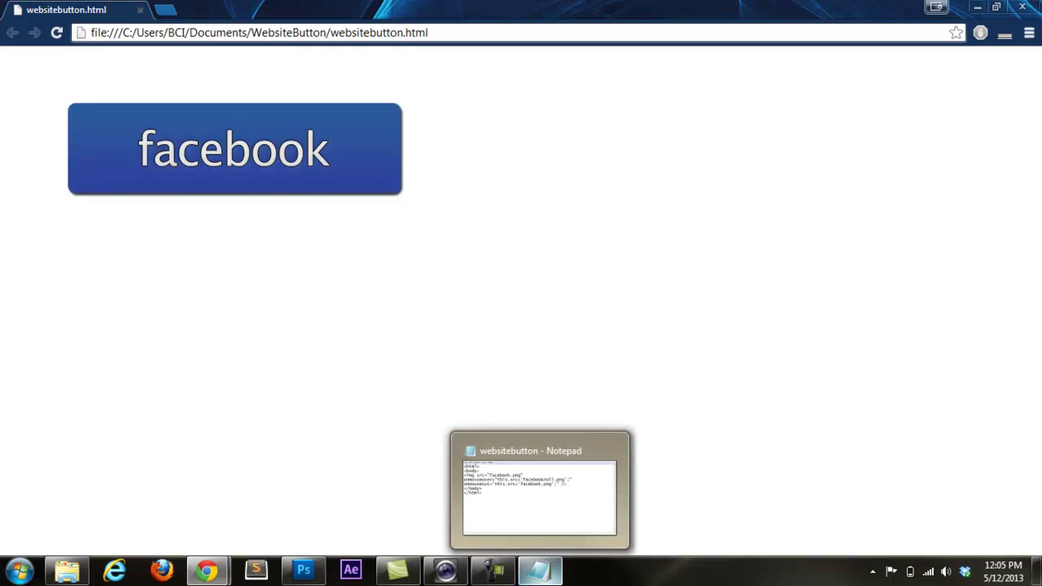
# Back in Notepad, insert the opening link code <a href=" directly before the img tag
pyautogui.click(540, 570)
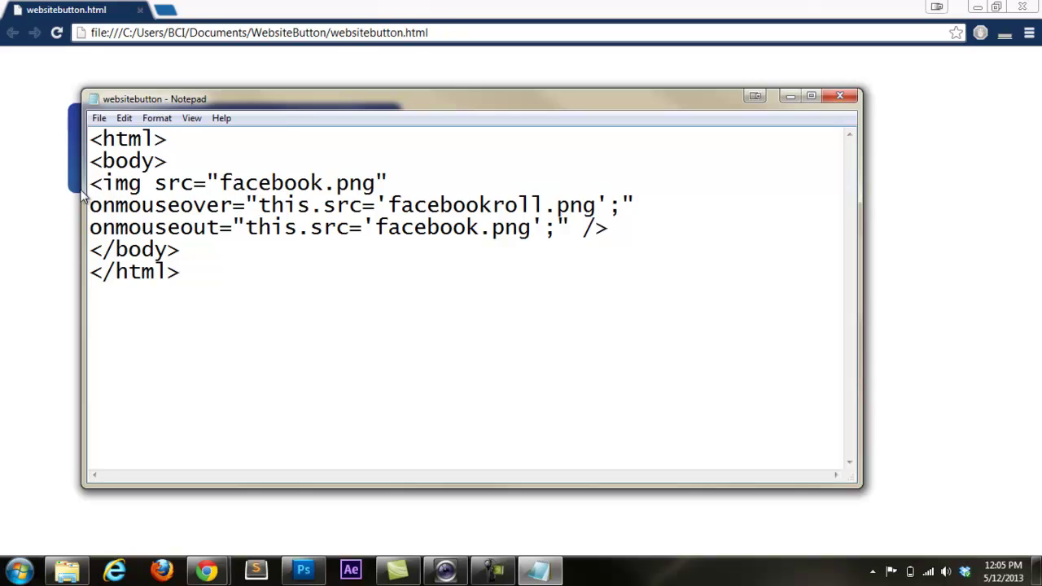
pyautogui.click(94, 184)
pyautogui.write('<h')
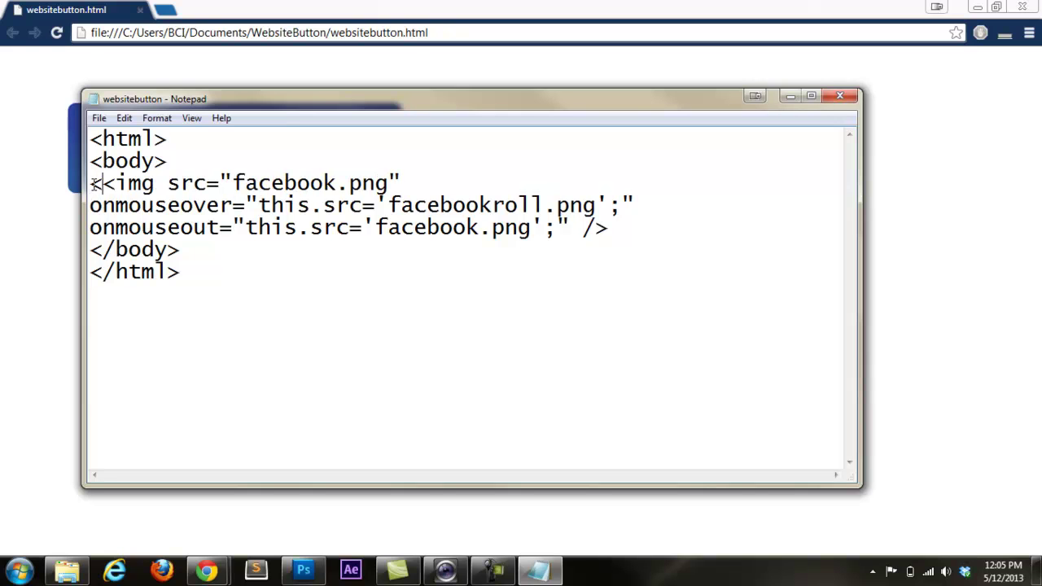
pyautogui.write('r')
pyautogui.press('BackSpace')
pyautogui.press('BackSpace')
pyautogui.write('a href="')
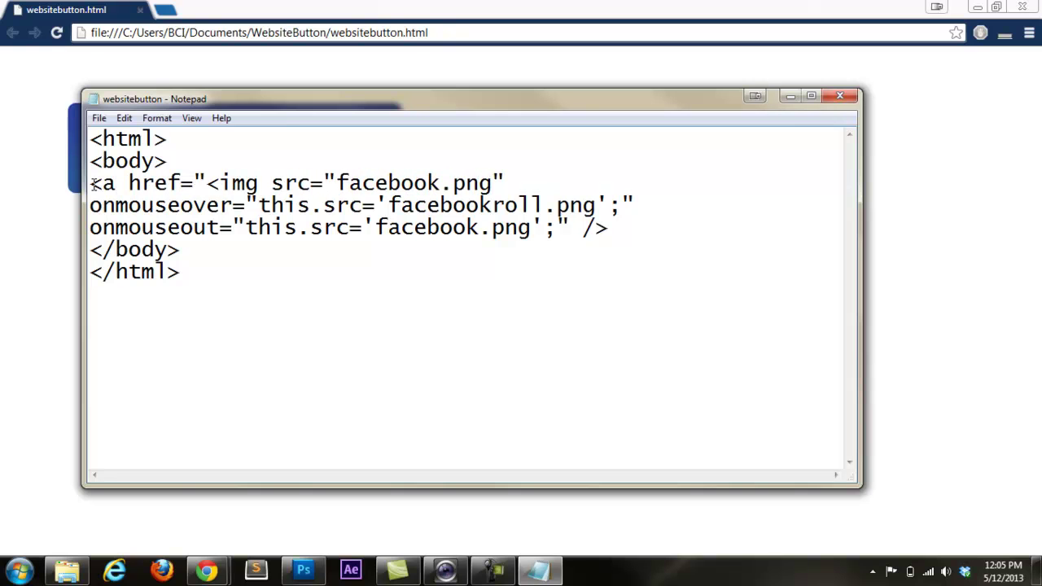
# Open the Facebook home page in a new Chrome tab and copy its web address
pyautogui.click(165, 10)
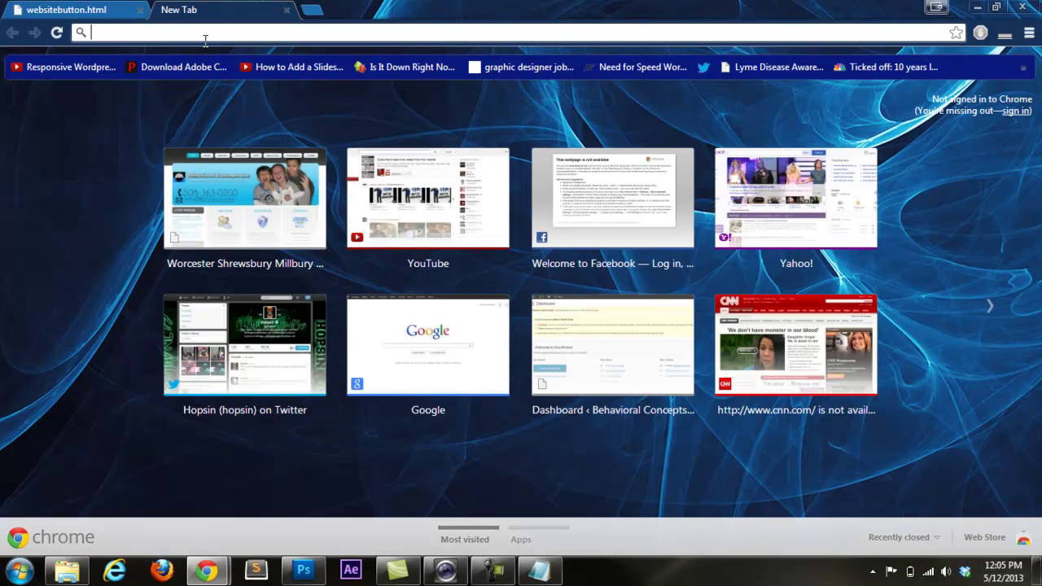
pyautogui.click(611, 208)
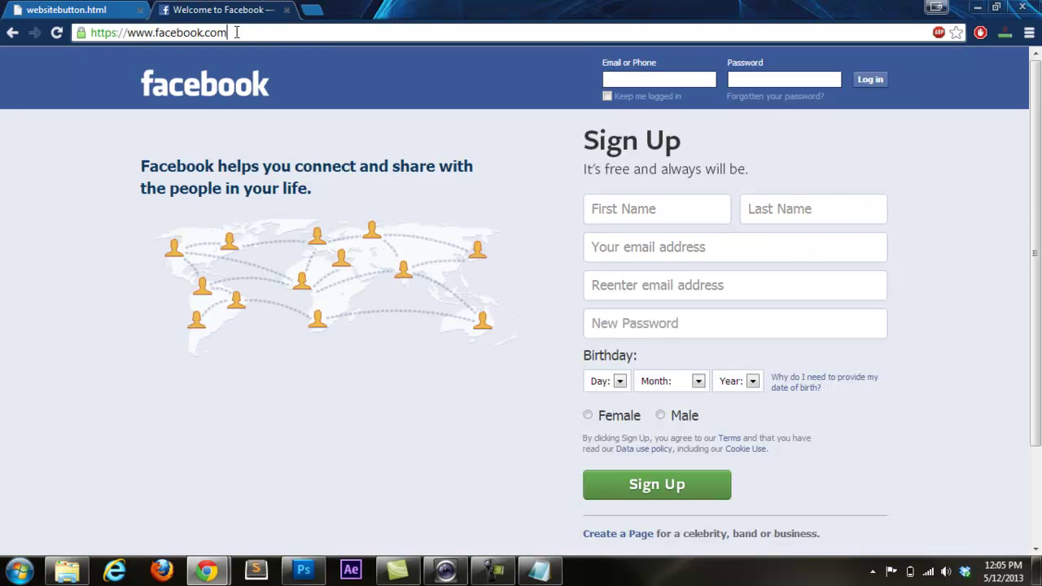
pyautogui.click(236, 33)
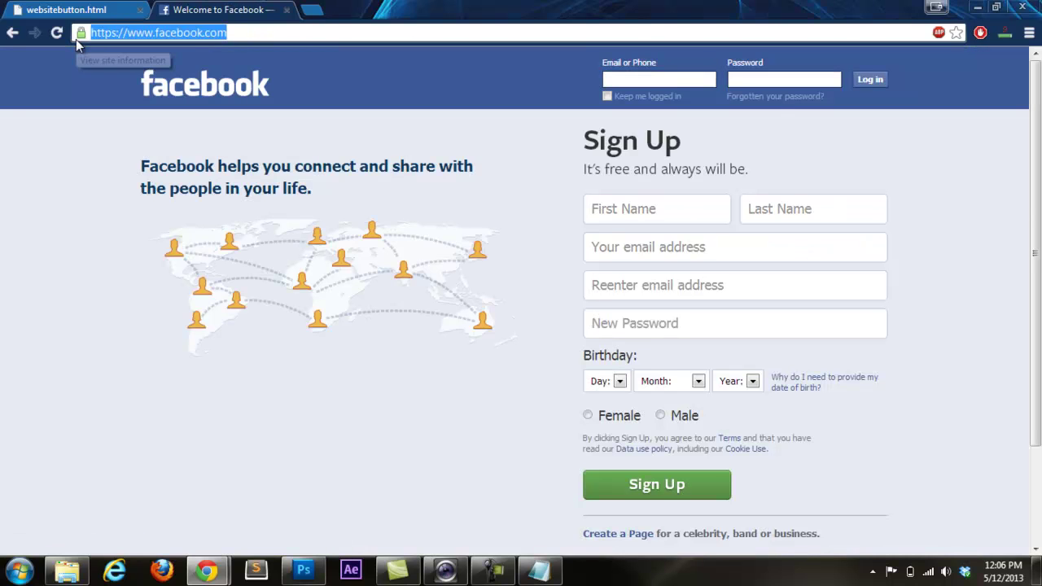
pyautogui.rightClick(151, 33)
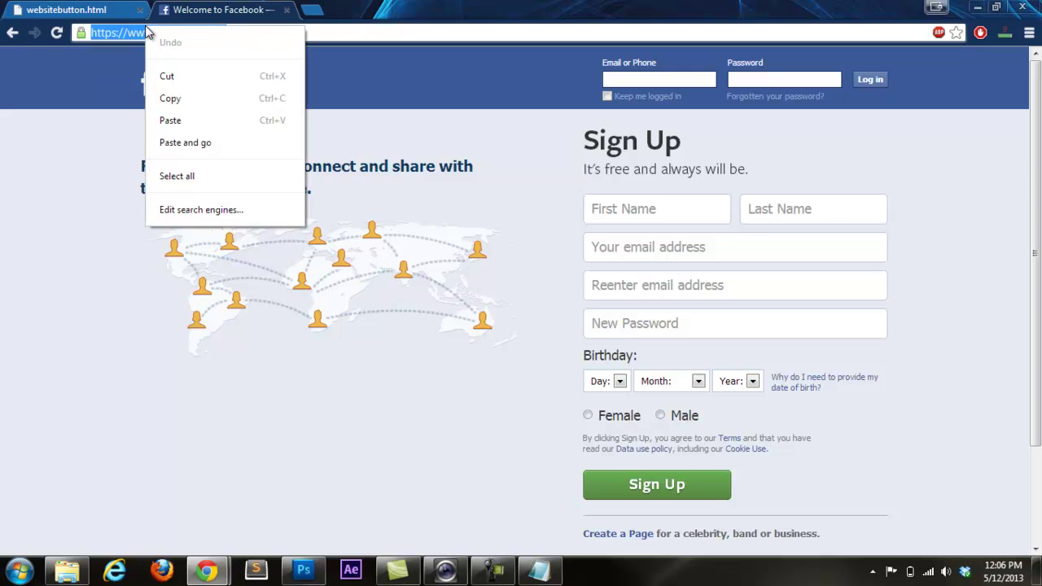
pyautogui.click(185, 100)
pyautogui.click(98, 11)
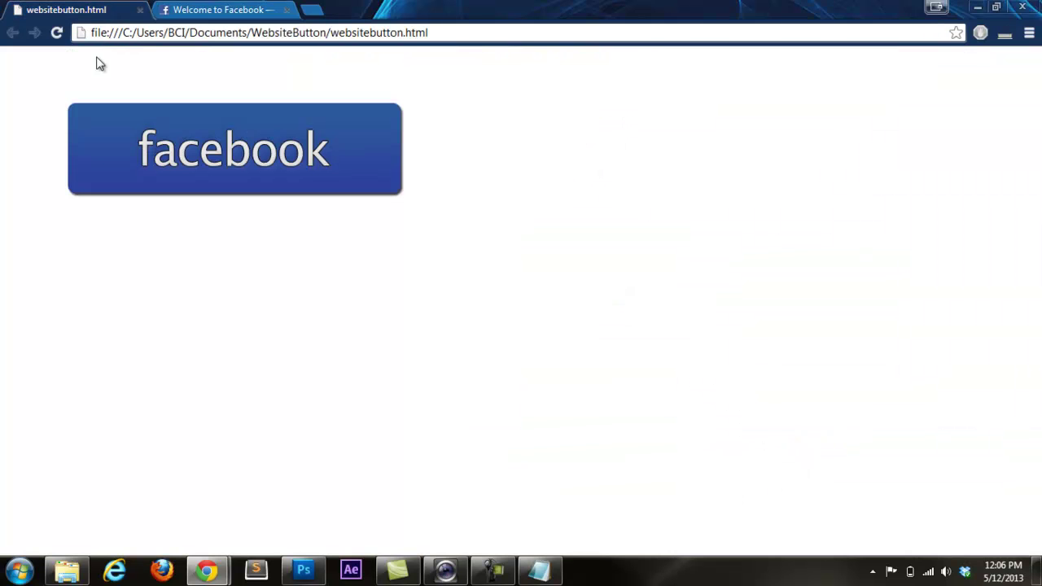
pyautogui.click(539, 570)
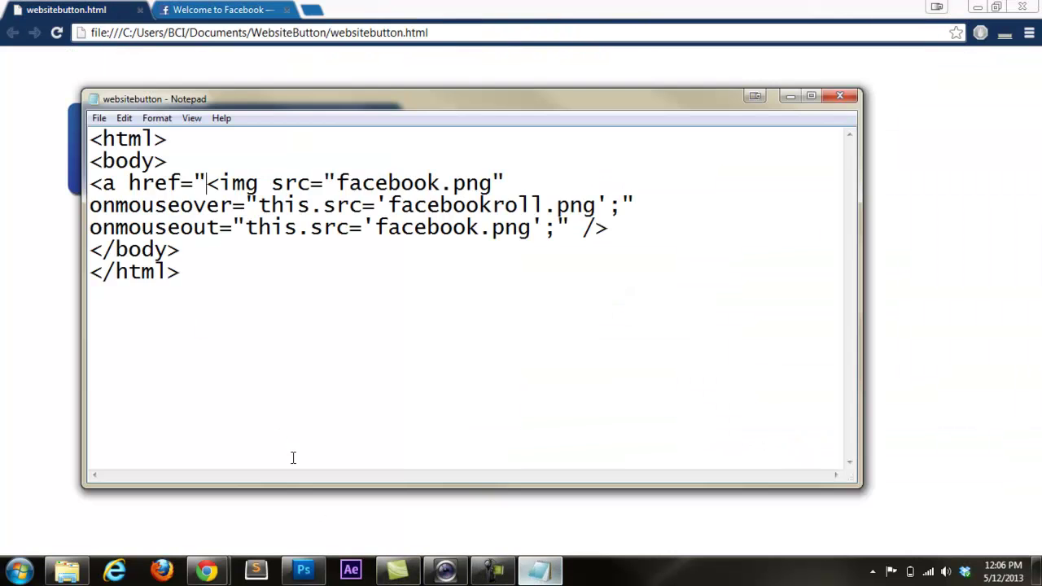
pyautogui.rightClick(205, 183)
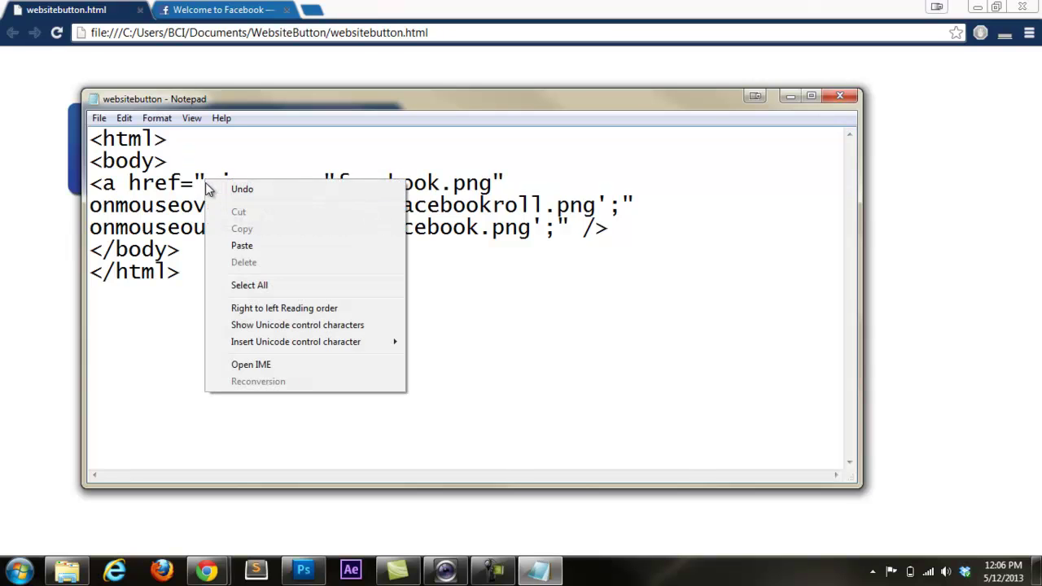
pyautogui.click(236, 244)
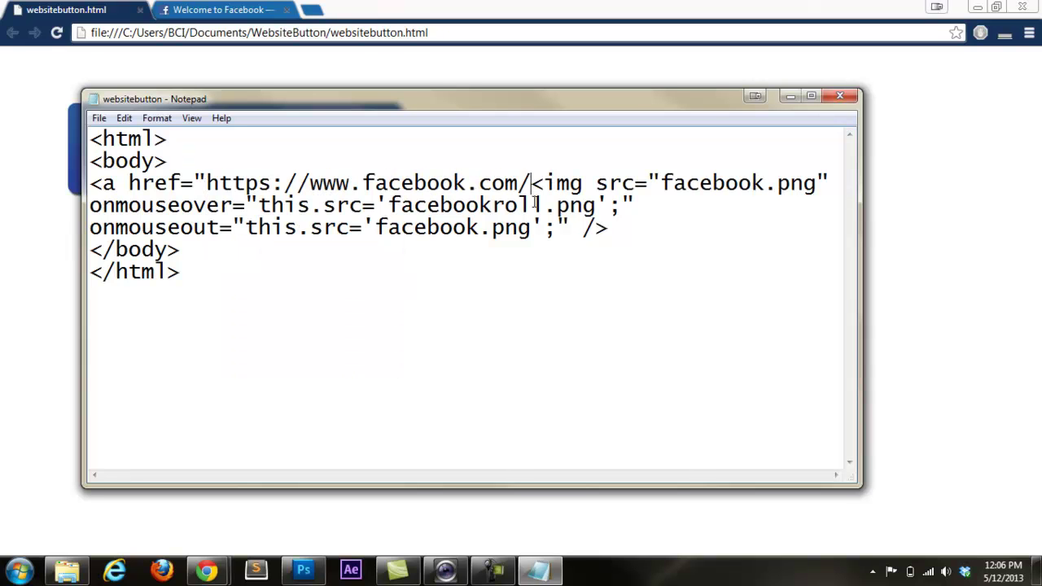
pyautogui.write('"')
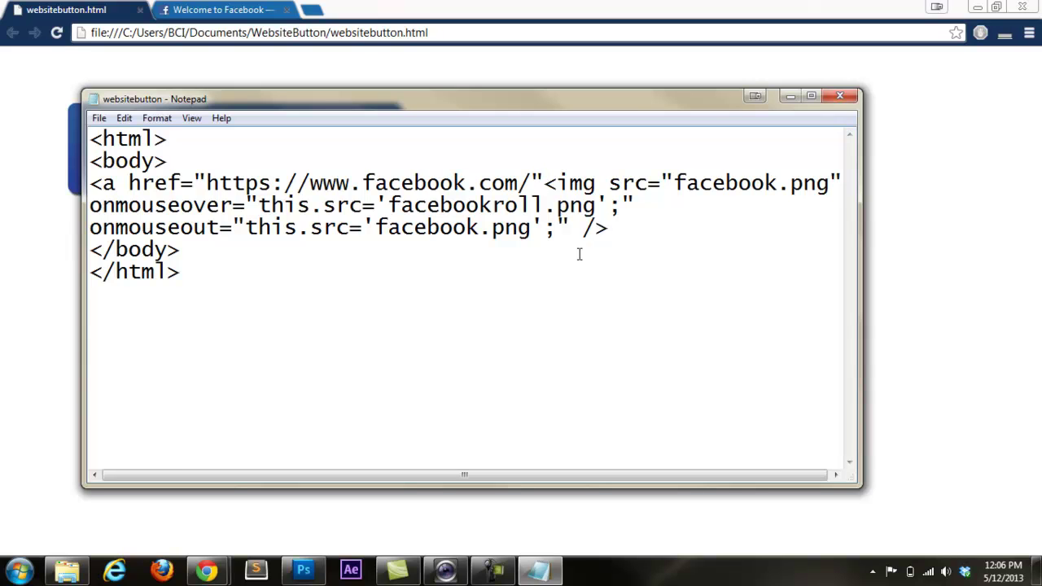
pyautogui.write('>')
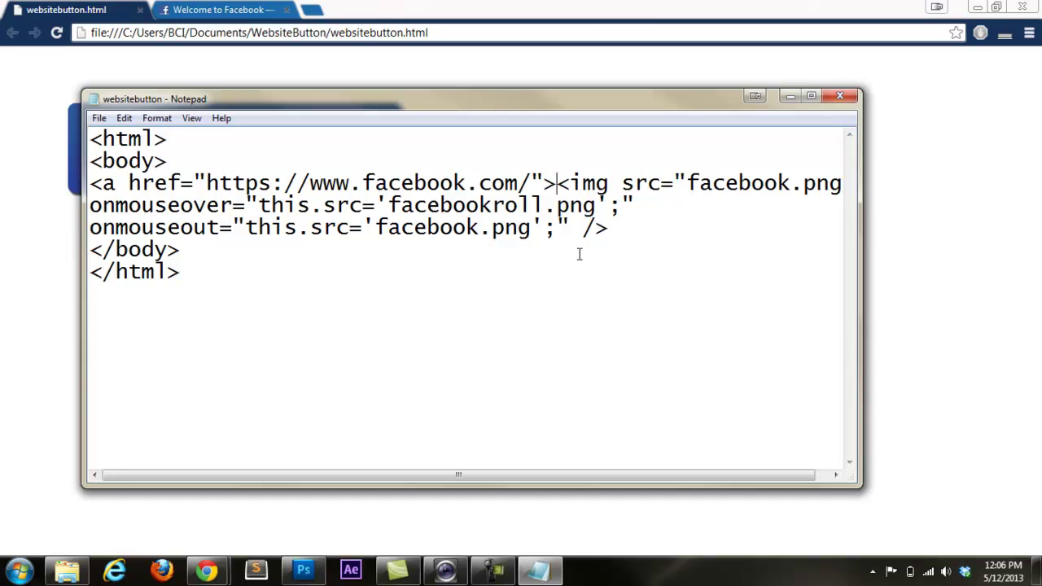
# Add the closing </a> tag after the image tag and save the HTML file
pyautogui.click(629, 234)
pyautogui.write('</a>')
pyautogui.click(103, 117)
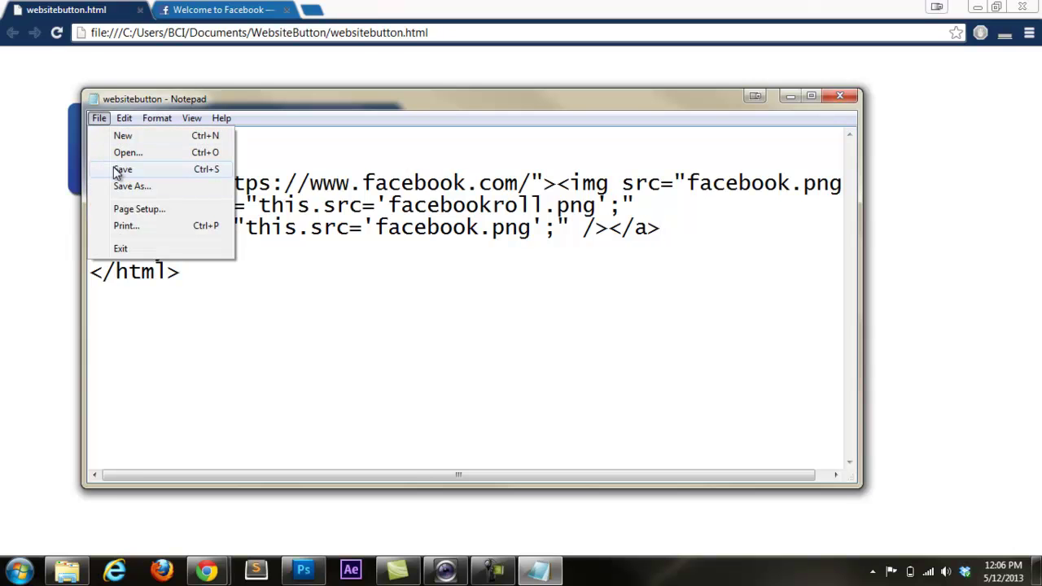
pyautogui.click(118, 171)
# Reload websitebutton.html in Chrome, test the button's link to Facebook twice, and close that tab
pyautogui.click(87, 10)
pyautogui.click(56, 33)
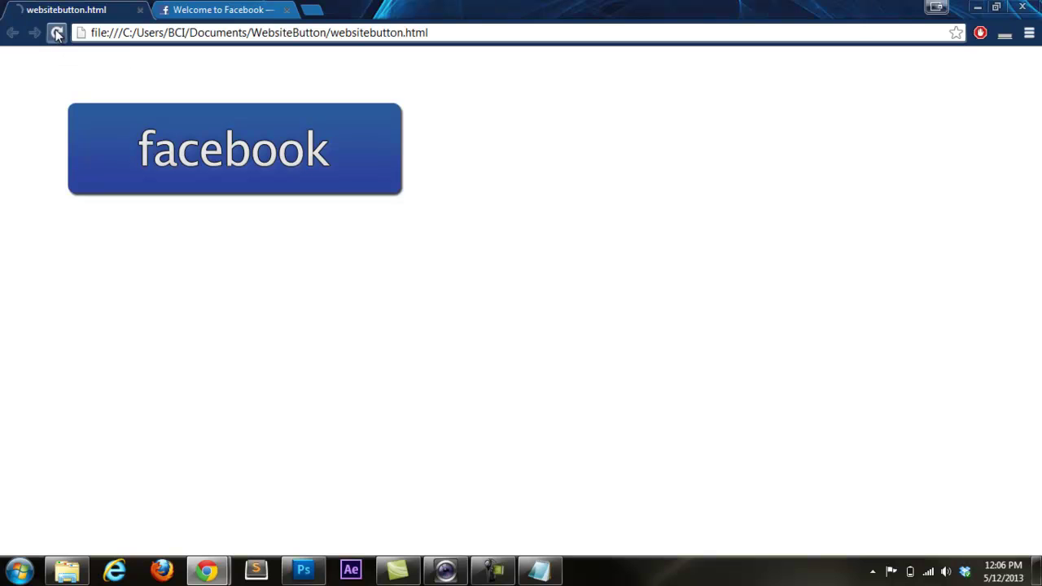
pyautogui.click(175, 158)
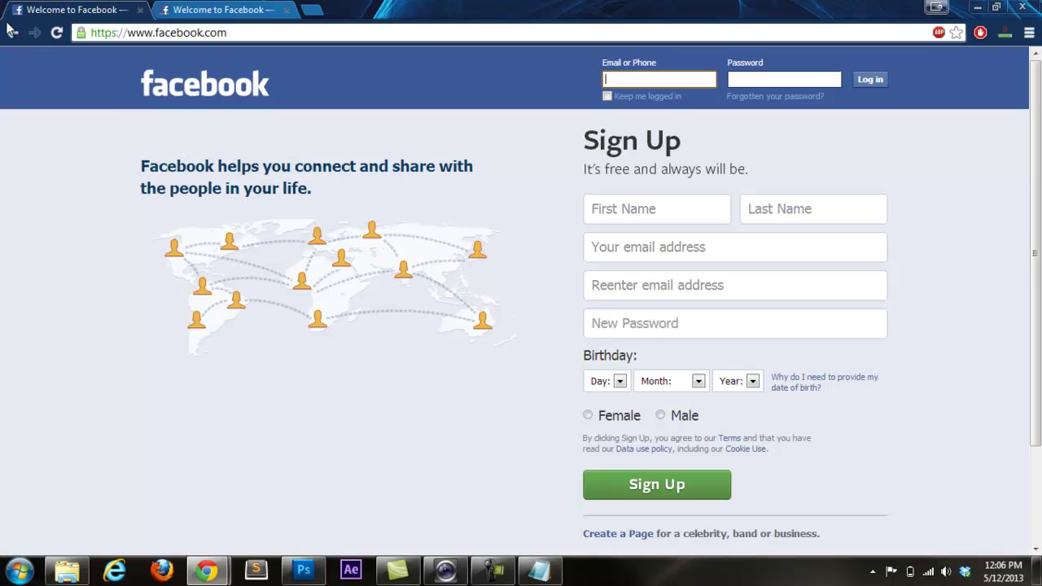
pyautogui.click(12, 35)
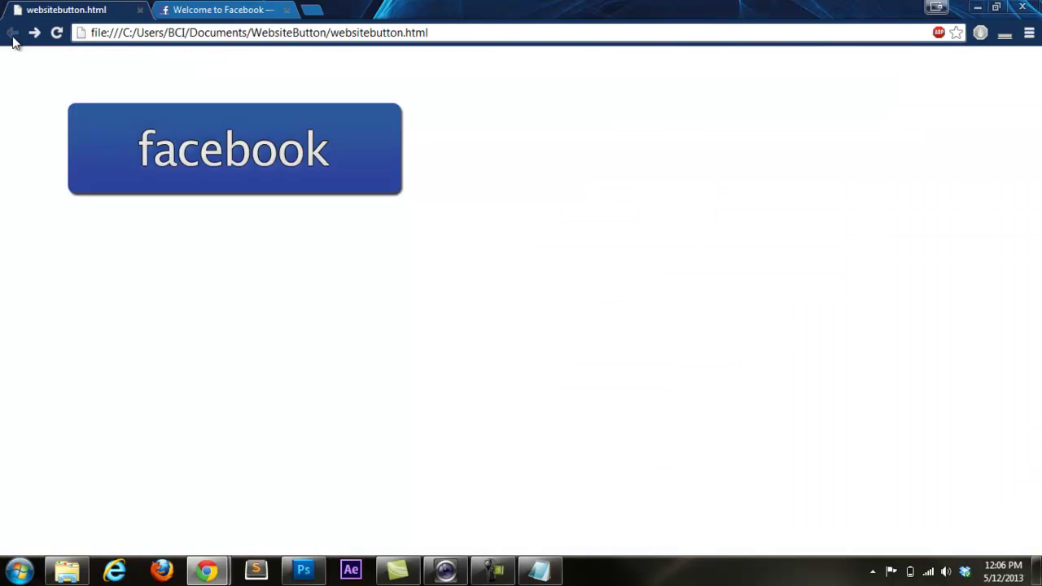
pyautogui.click(308, 168)
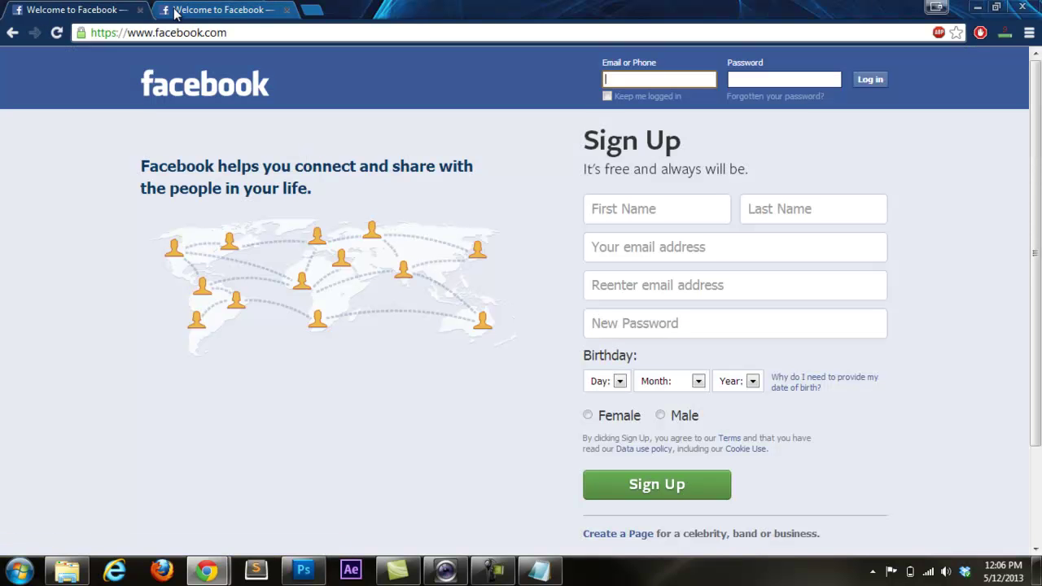
pyautogui.click(140, 11)
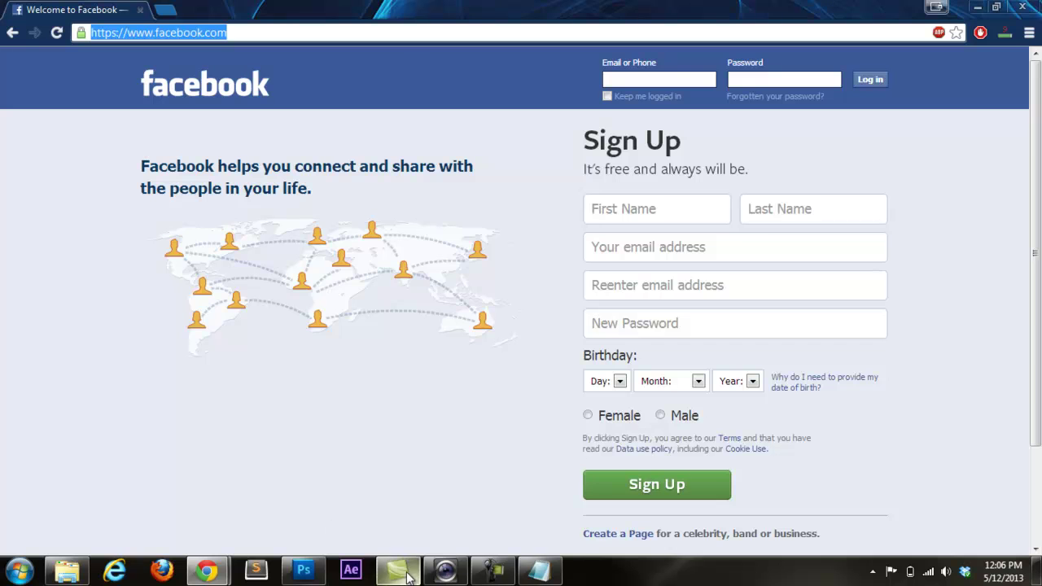
pyautogui.moveTo(502, 570)
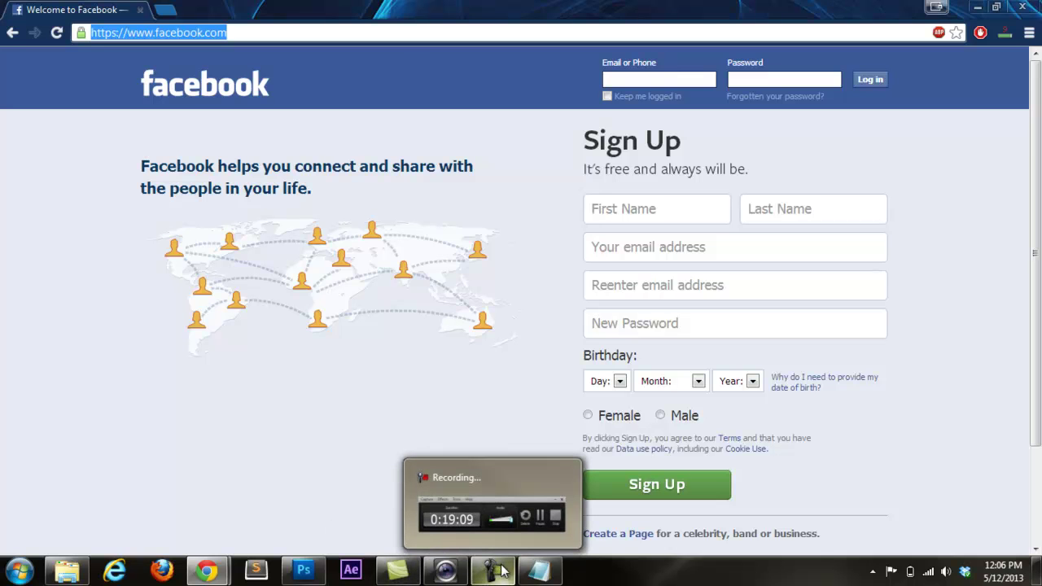
pyautogui.click(501, 573)
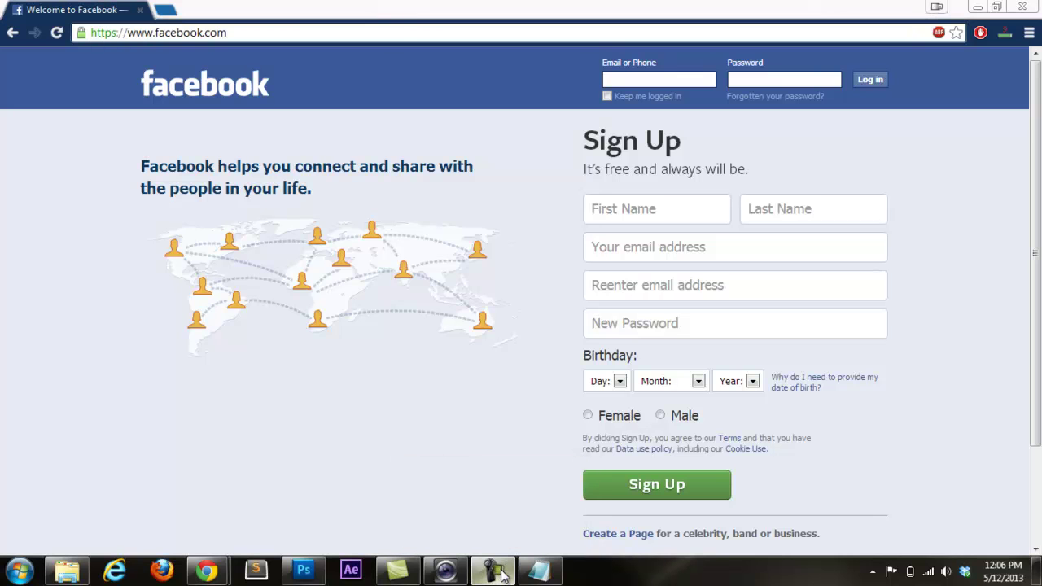